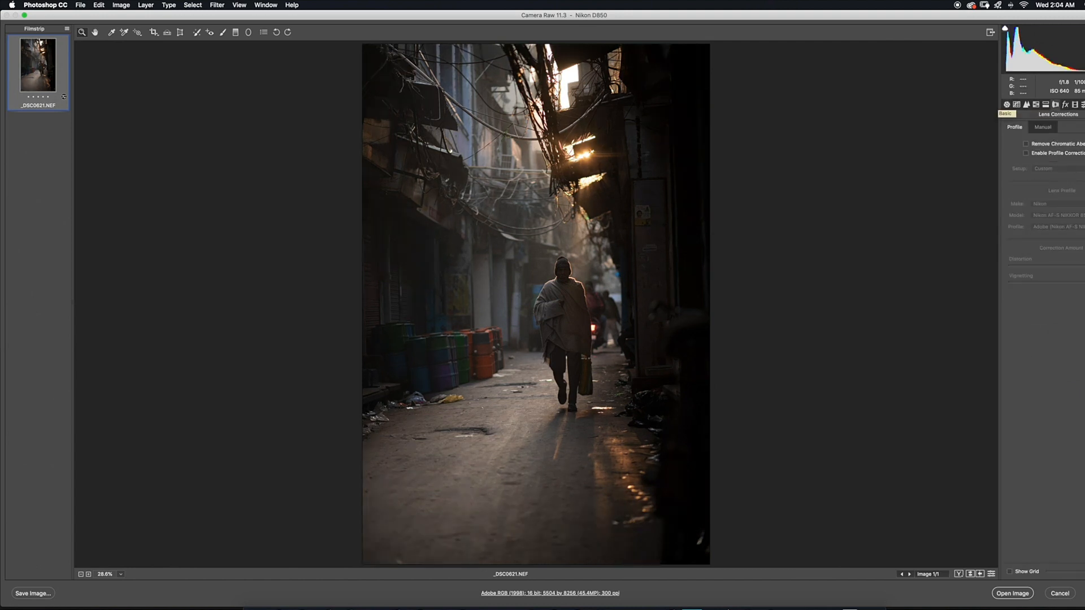
Enable chromatic aberration removal and lens profile correction, reduce the distortion correction to its minimum, and slightly lower the vignetting correction
{"action": "left_click", "coordinate": [1006, 105]}
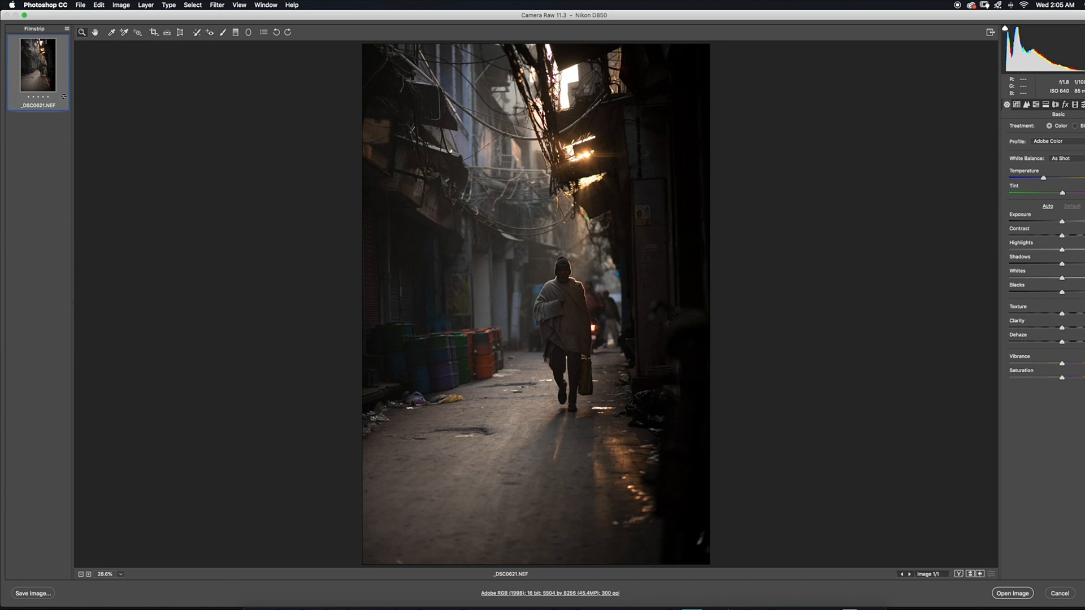
{"action": "left_click", "coordinate": [1055, 104]}
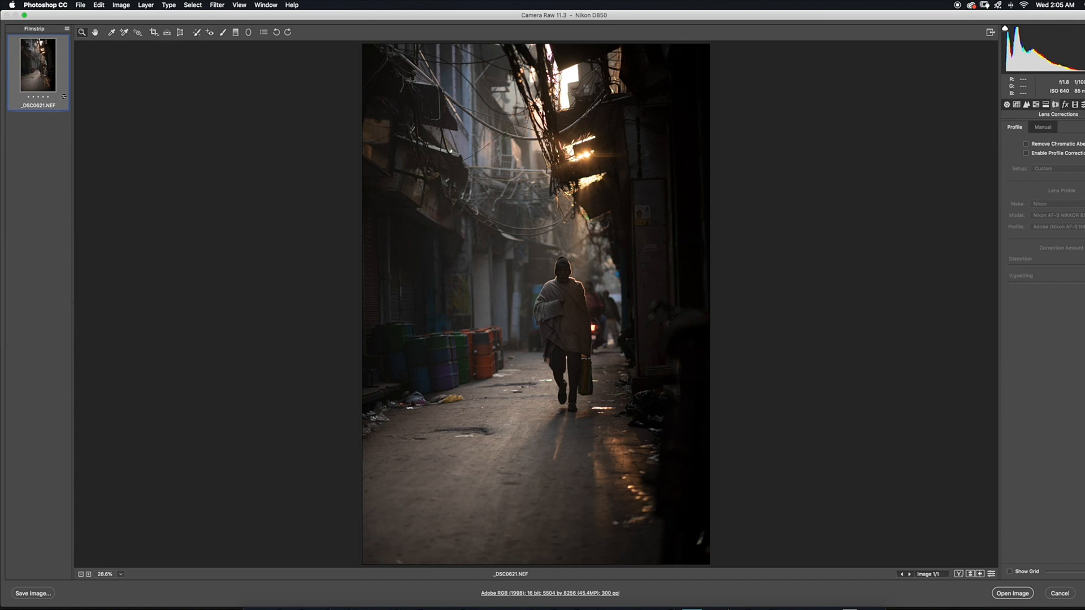
{"action": "left_click", "coordinate": [1026, 143]}
{"action": "left_click", "coordinate": [1026, 153]}
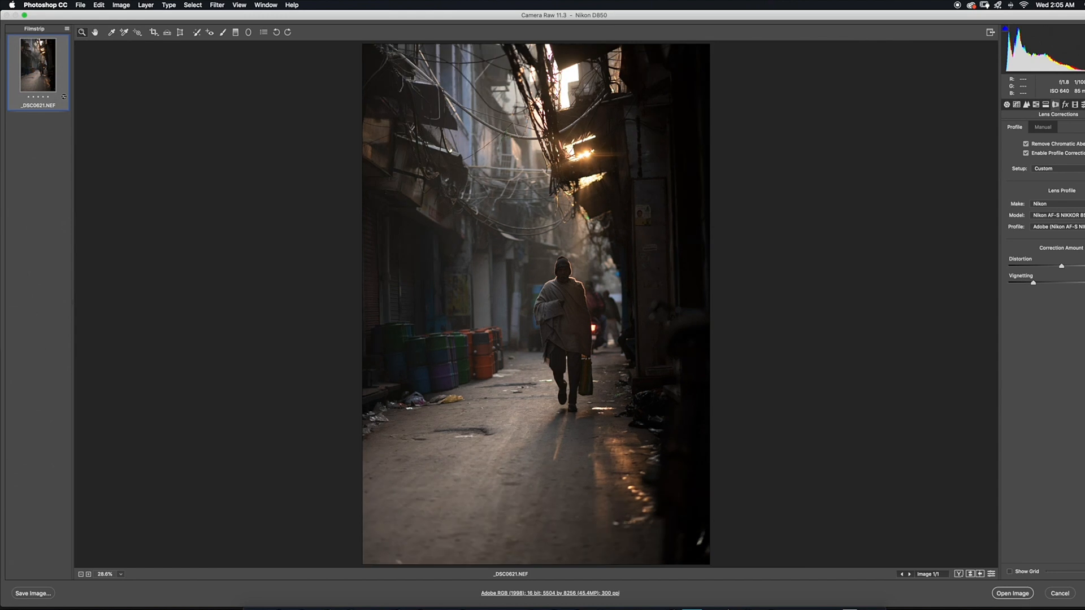
{"action": "left_click_drag", "start_coordinate": [1061, 266], "coordinate": [1009, 266]}
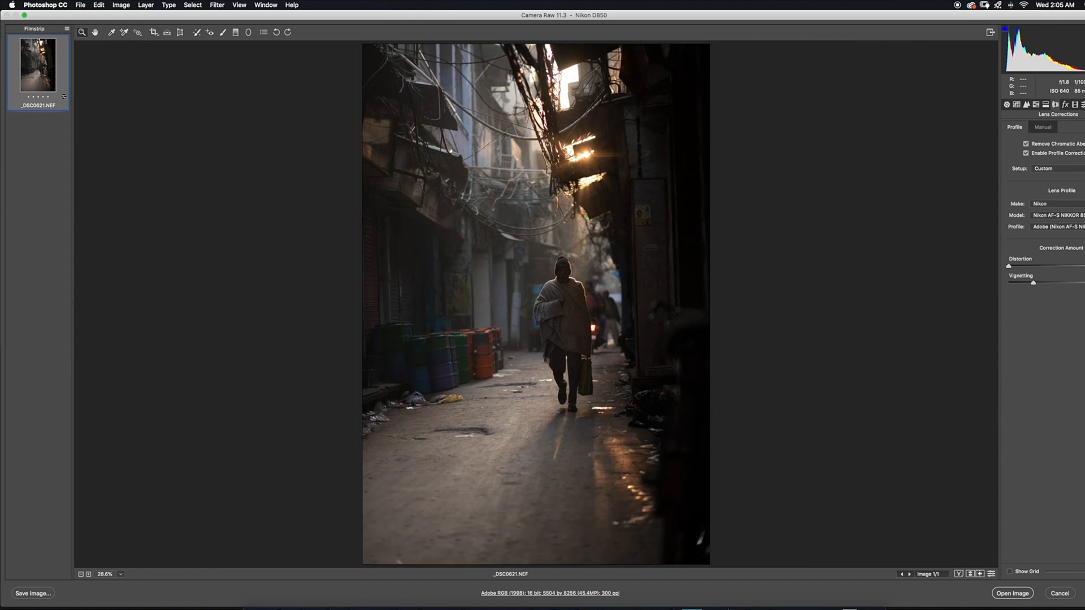
{"action": "left_click_drag", "start_coordinate": [1033, 282], "coordinate": [1031, 282]}
Slightly raise the green defringe amount in the manual lens corrections
{"action": "left_click", "coordinate": [1042, 127]}
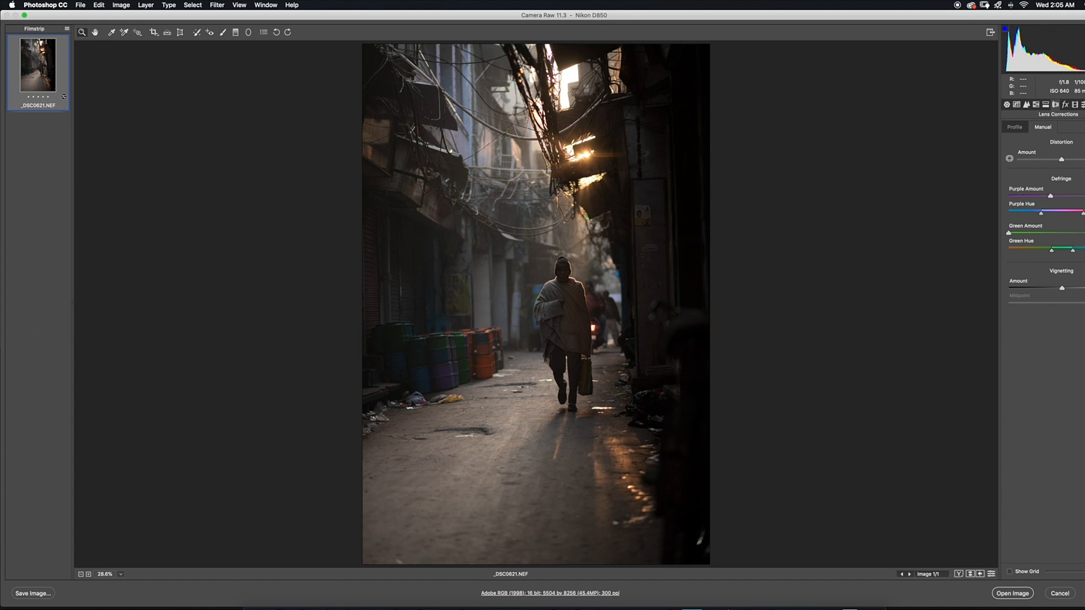
{"action": "left_click_drag", "start_coordinate": [1008, 233], "coordinate": [1013, 232]}
{"action": "left_click", "coordinate": [1014, 127]}
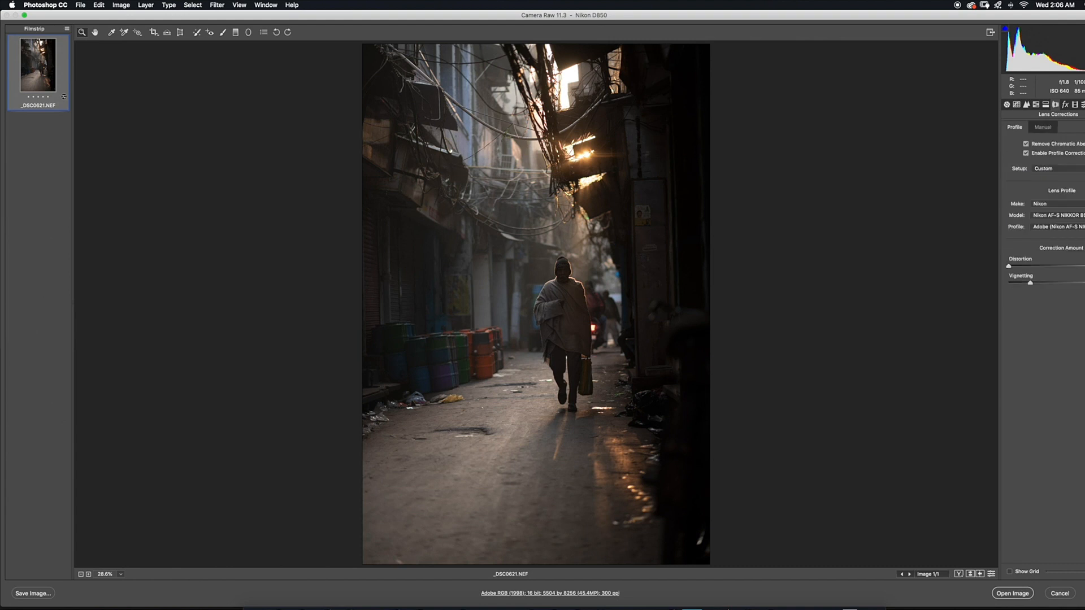
In the Basic adjustments, raise Contrast, Shadows and Blacks, lower Highlights, and warm the Temperature slightly
{"action": "left_click", "coordinate": [1006, 104]}
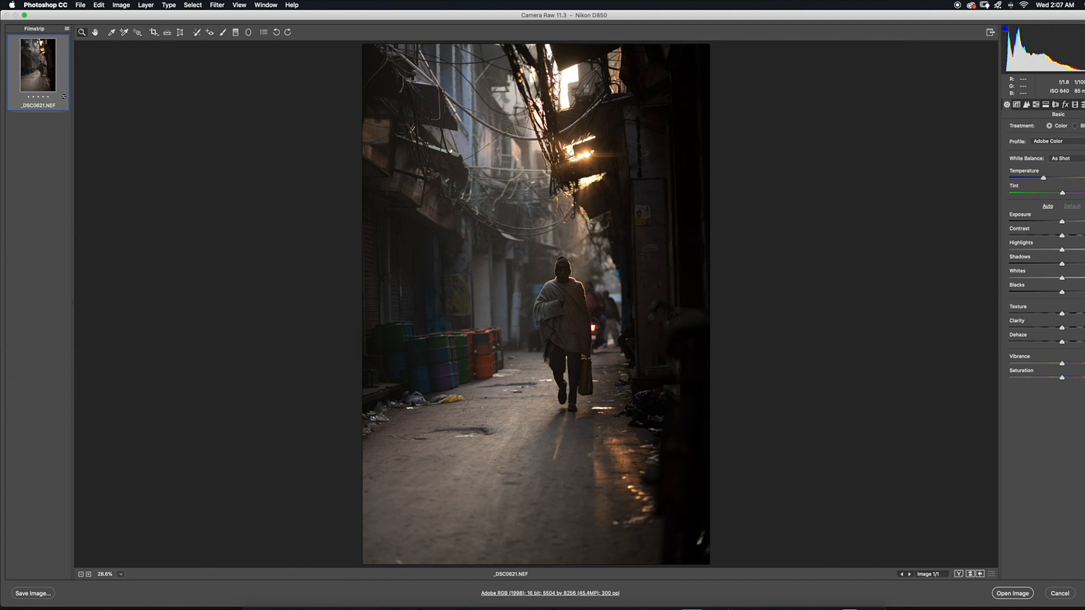
{"action": "left_click_drag", "start_coordinate": [1062, 235], "coordinate": [1073, 236]}
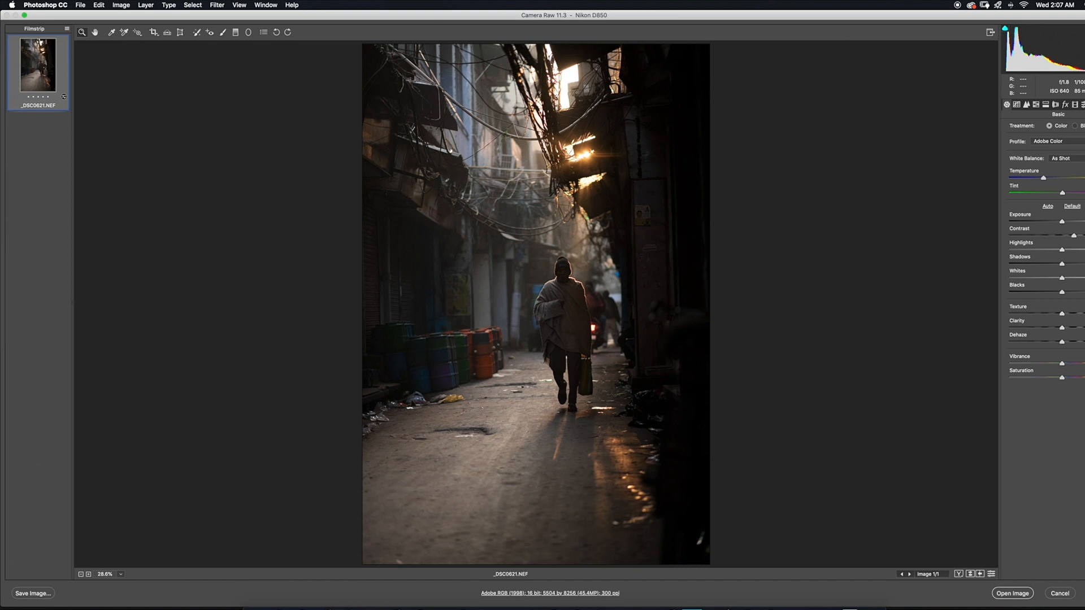
{"action": "left_click_drag", "start_coordinate": [1062, 249], "coordinate": [1036, 249]}
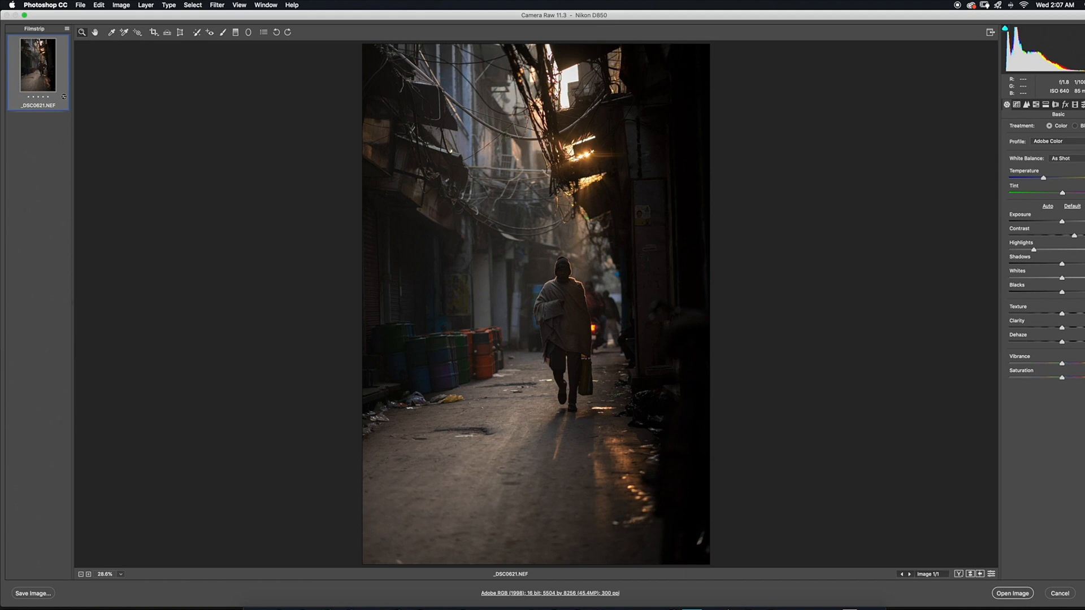
{"action": "left_click_drag", "start_coordinate": [1061, 263], "coordinate": [1084, 263]}
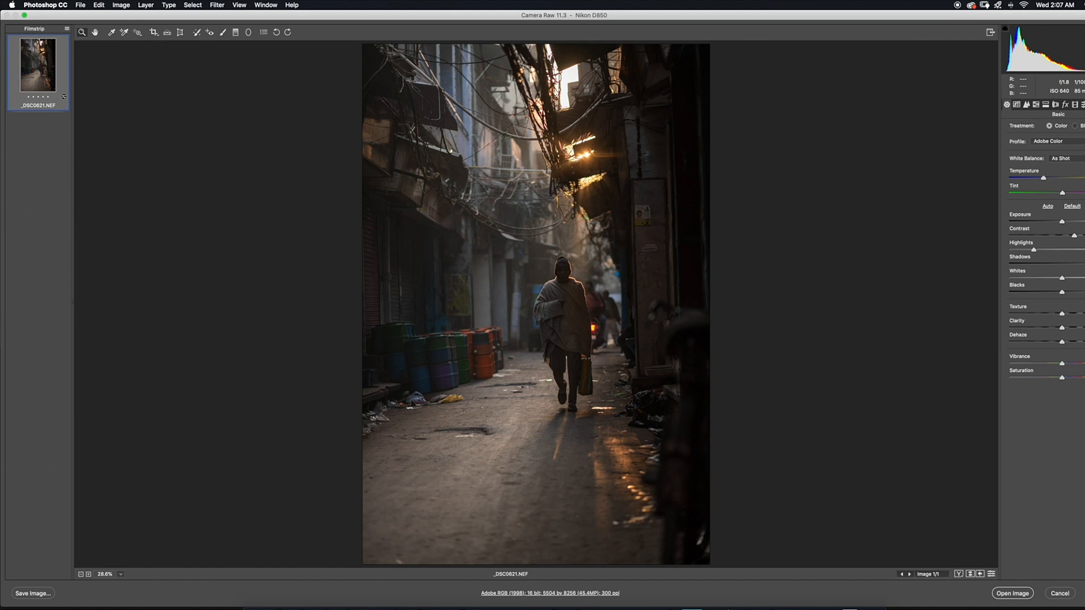
{"action": "left_click_drag", "start_coordinate": [1063, 292], "coordinate": [1068, 292]}
{"action": "left_click_drag", "start_coordinate": [1043, 178], "coordinate": [1047, 178]}
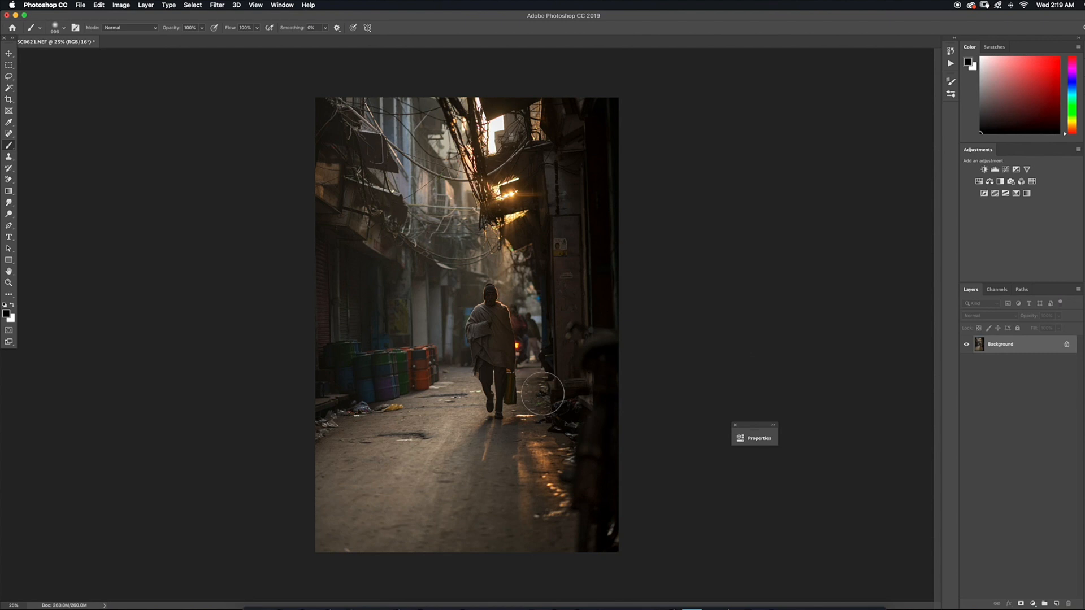
Duplicate the Background layer and add a Curves adjustment layer above the copy
{"action": "key", "text": "super+j"}
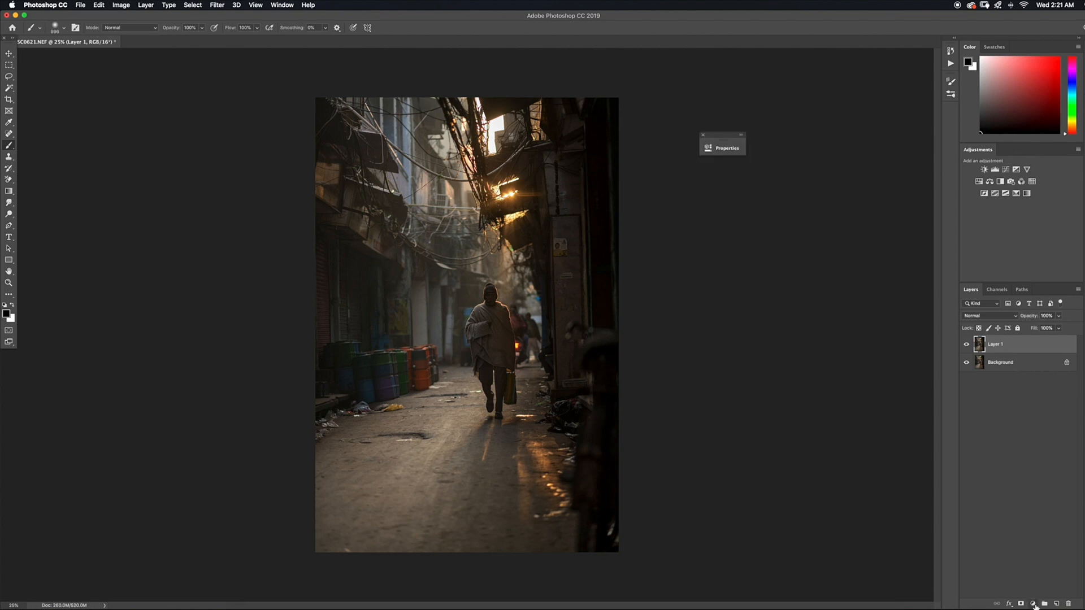
{"action": "left_click", "coordinate": [1033, 606]}
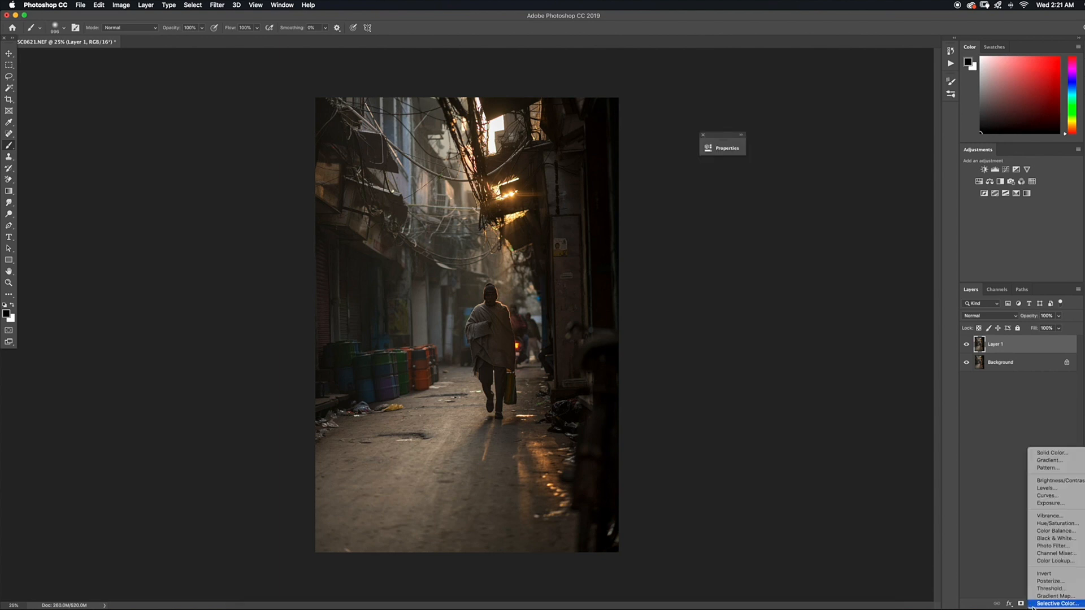
{"action": "left_click", "coordinate": [1048, 496]}
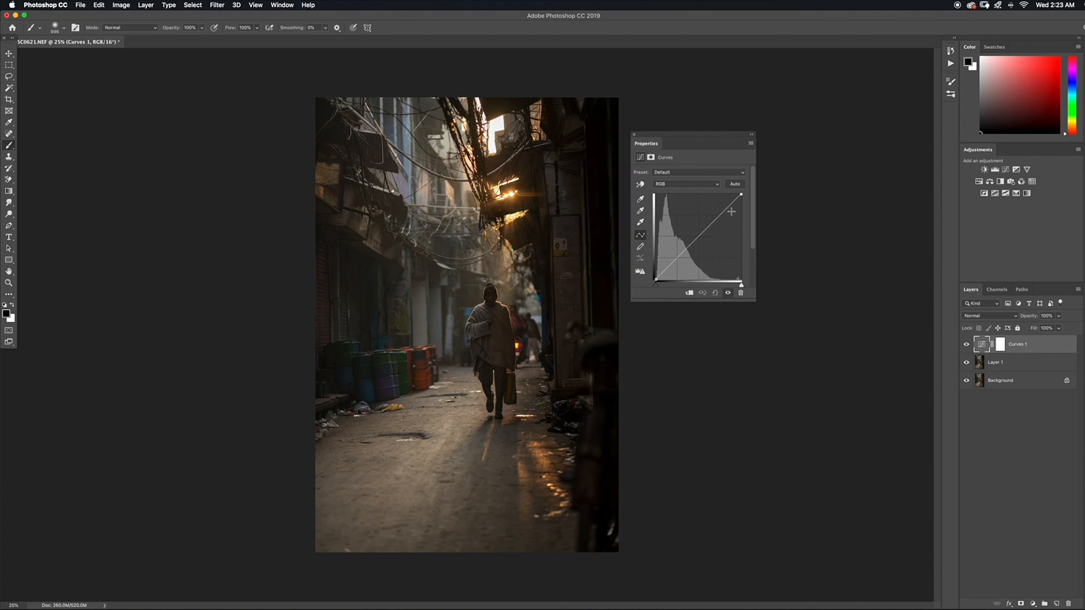
Place highlight, midtone and shadow points on the RGB curve, pull the shadow point down slightly, and collapse the curve settings
{"action": "left_click", "coordinate": [721, 214]}
{"action": "left_click_drag", "start_coordinate": [699, 238], "coordinate": [698, 237]}
{"action": "left_click", "coordinate": [677, 258]}
{"action": "left_click_drag", "start_coordinate": [677, 258], "coordinate": [679, 260]}
{"action": "left_click_drag", "start_coordinate": [695, 135], "coordinate": [737, 258]}
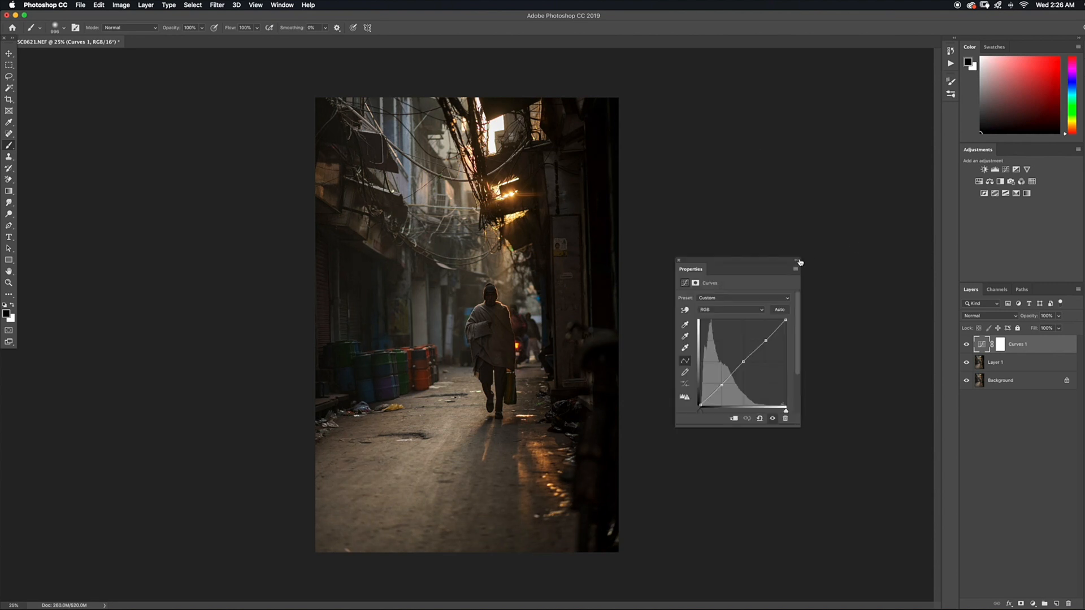
{"action": "left_click", "coordinate": [794, 258]}
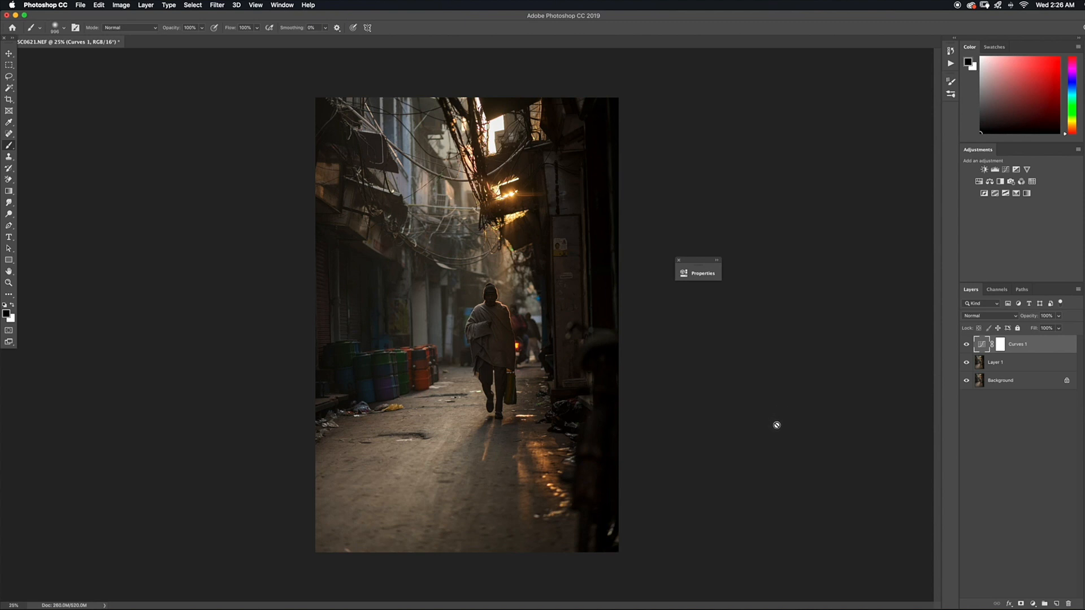
Add a second Curves adjustment layer and lift a point in the darker part of its RGB curve to brighten the image
{"action": "left_click", "coordinate": [1043, 604]}
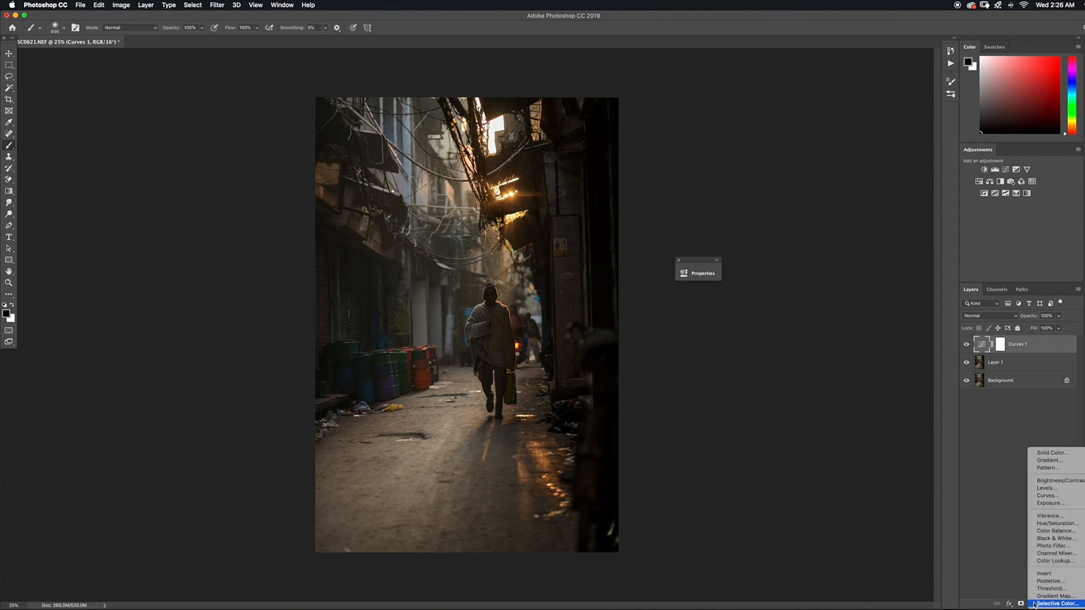
{"action": "left_click", "coordinate": [1042, 498]}
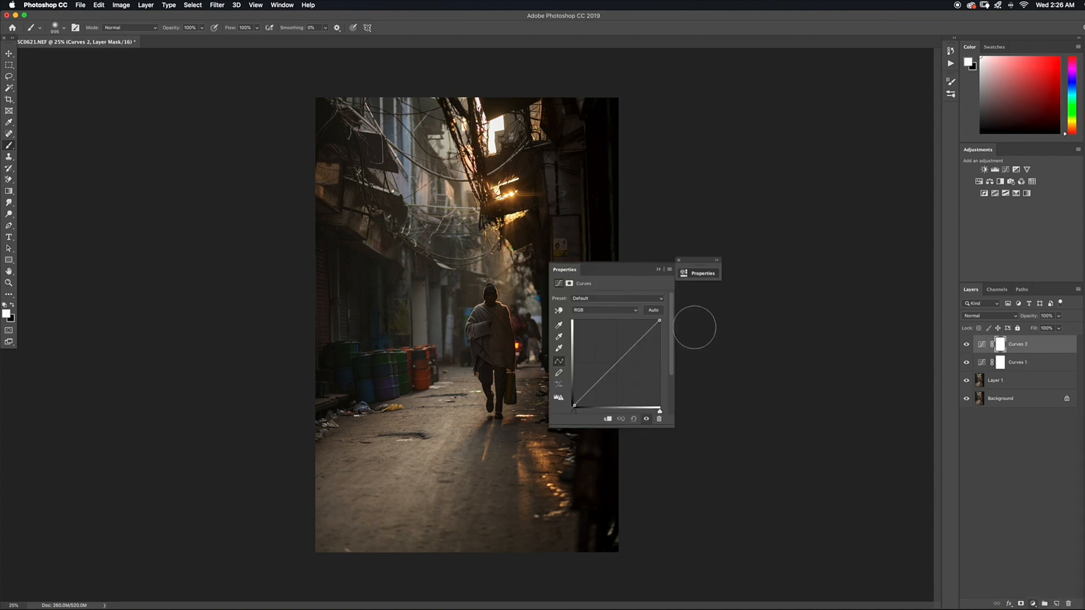
{"action": "left_click_drag", "start_coordinate": [587, 265], "coordinate": [623, 248]}
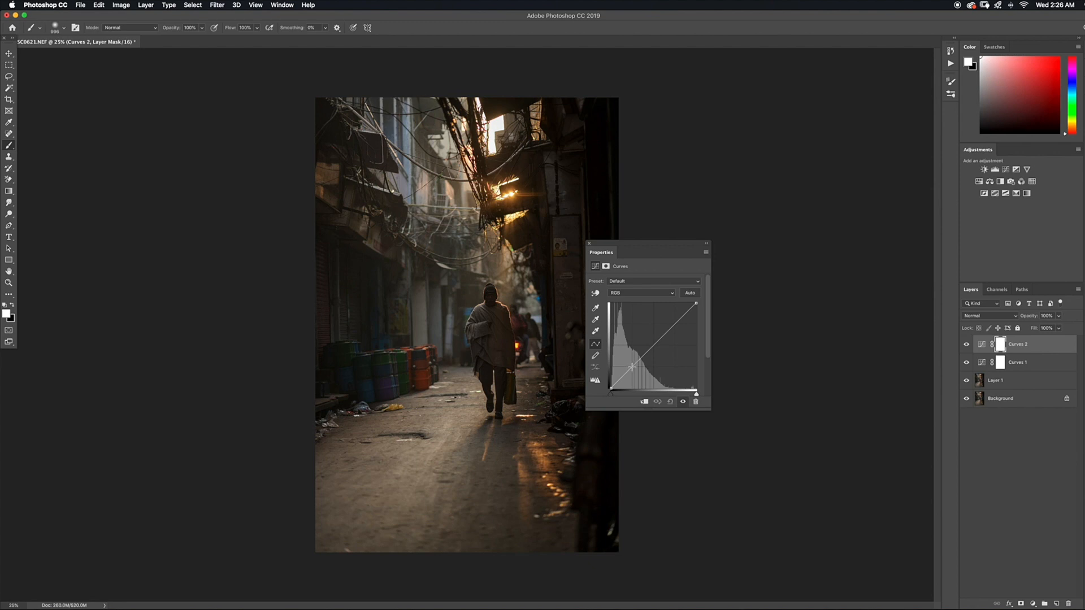
{"action": "left_click", "coordinate": [630, 367]}
{"action": "left_click_drag", "start_coordinate": [631, 367], "coordinate": [628, 362]}
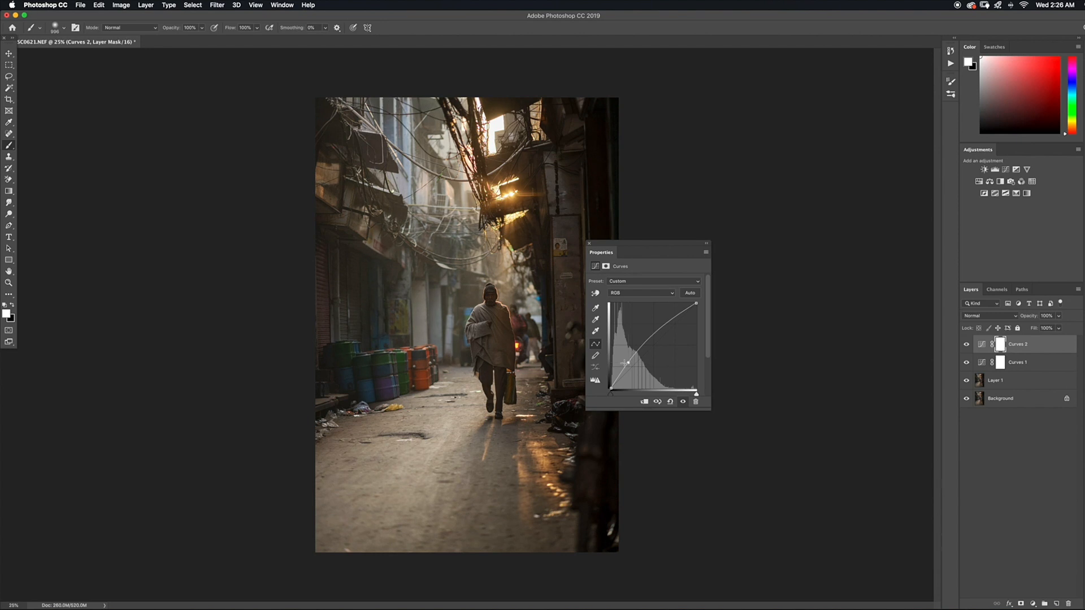
{"action": "key", "text": "super+plus"}
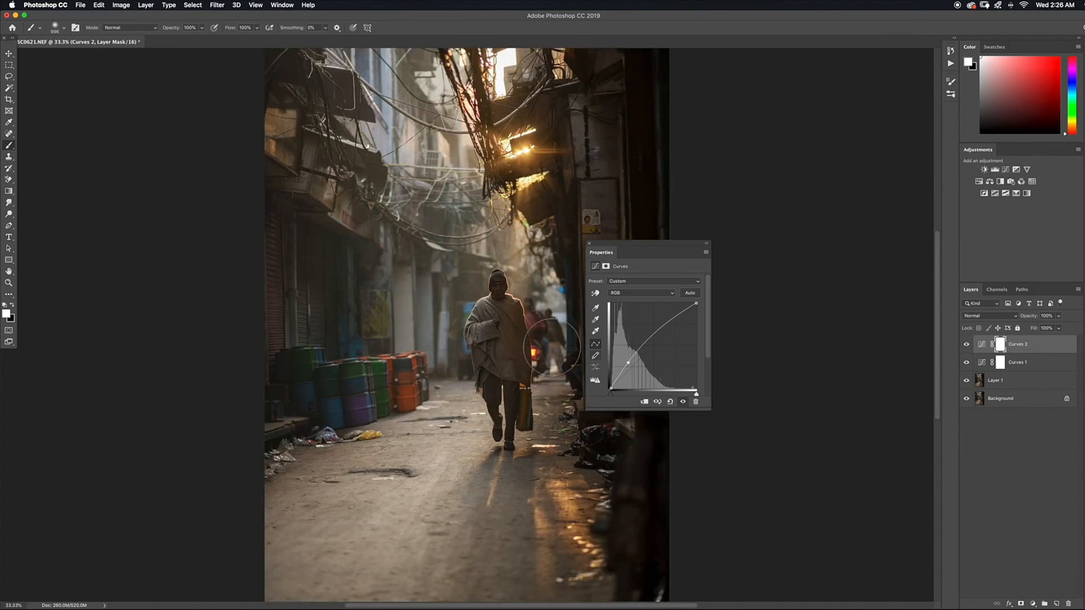
{"action": "key", "text": "super+plus"}
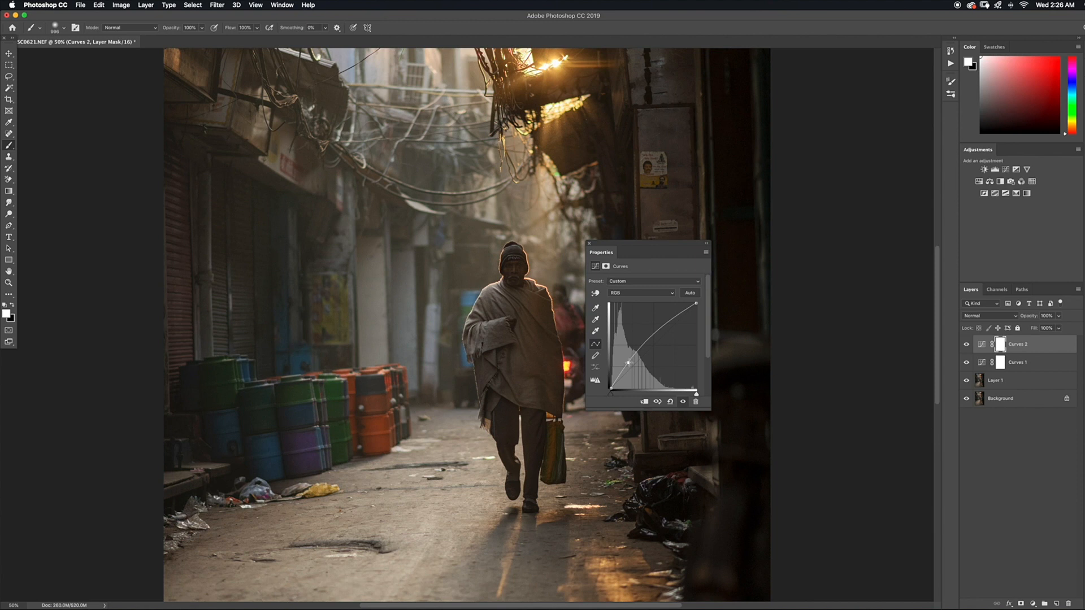
{"action": "left_click_drag", "start_coordinate": [628, 363], "coordinate": [628, 361]}
{"action": "left_click_drag", "start_coordinate": [628, 360], "coordinate": [630, 362]}
{"action": "left_click", "coordinate": [706, 244]}
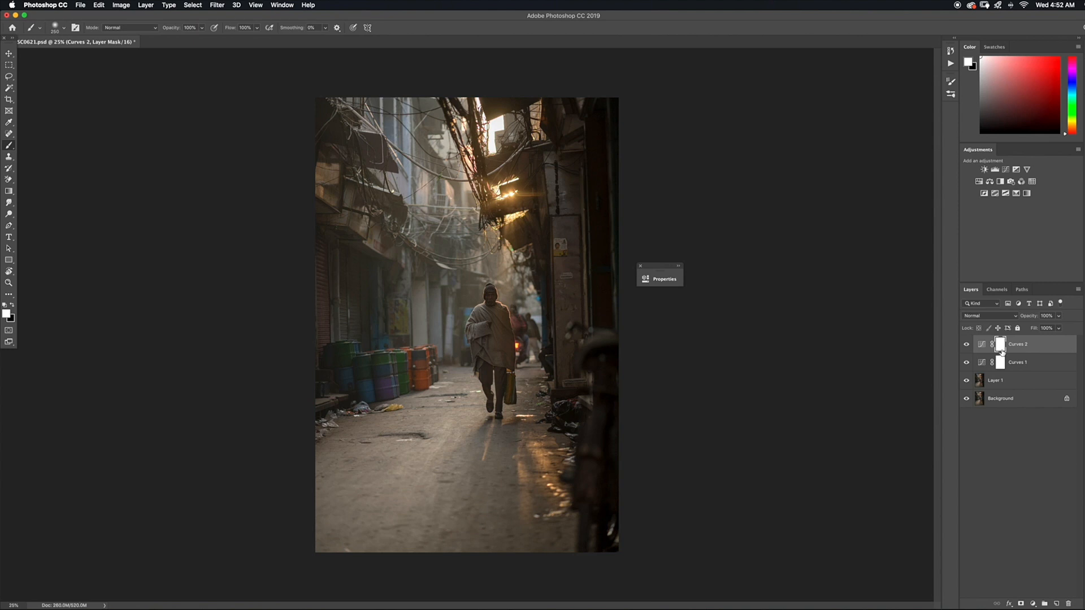
Invert the Curves 2 mask to black and paint white over the walking man's upper body with a resized brush
{"action": "key", "text": "super+i"}
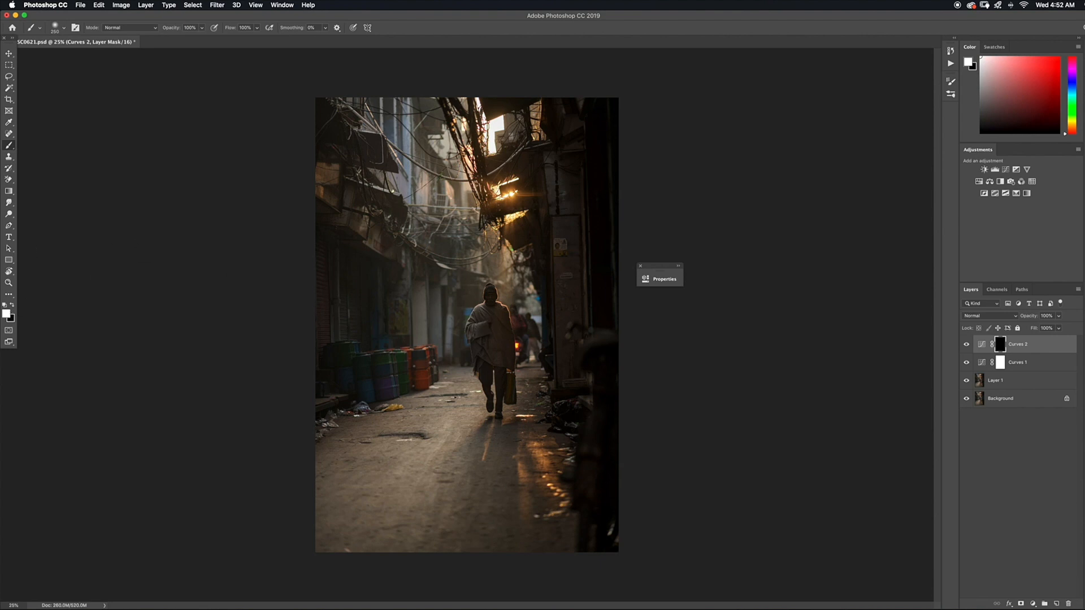
{"action": "key", "text": "bracketleft"}
{"action": "key", "text": "bracketleft"}
{"action": "key", "text": "bracketleft"}
{"action": "key", "text": "super+equal"}
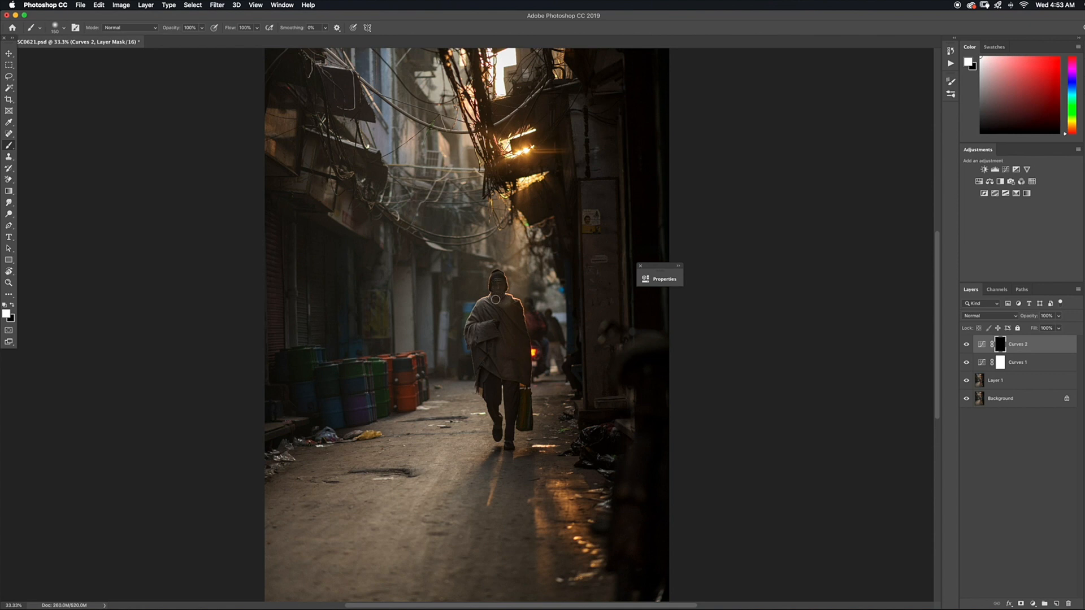
{"action": "key", "text": "bracketright"}
{"action": "key", "text": "bracketright"}
{"action": "key", "text": "bracketright"}
{"action": "key", "text": "bracketright"}
{"action": "key", "text": "bracketright"}
{"action": "key", "text": "bracketright"}
{"action": "mouse_move", "coordinate": [501, 310]}
{"action": "left_mouse_down"}
{"action": "mouse_move", "coordinate": [487, 320]}
{"action": "mouse_move", "coordinate": [505, 319]}
{"action": "mouse_move", "coordinate": [492, 339]}
{"action": "mouse_move", "coordinate": [504, 350]}
{"action": "left_mouse_up"}
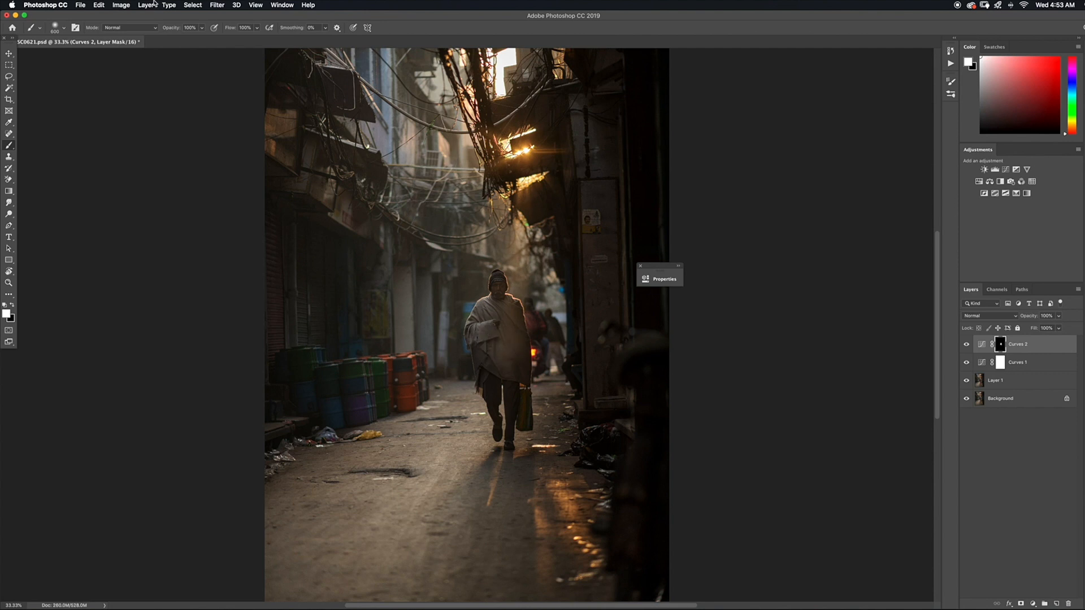
Set the brush opacity to 34% and paint more white over the man's shawl on the mask
{"action": "left_click", "coordinate": [203, 31]}
{"action": "left_click", "coordinate": [203, 31]}
{"action": "left_click_drag", "start_coordinate": [192, 37], "coordinate": [174, 38]}
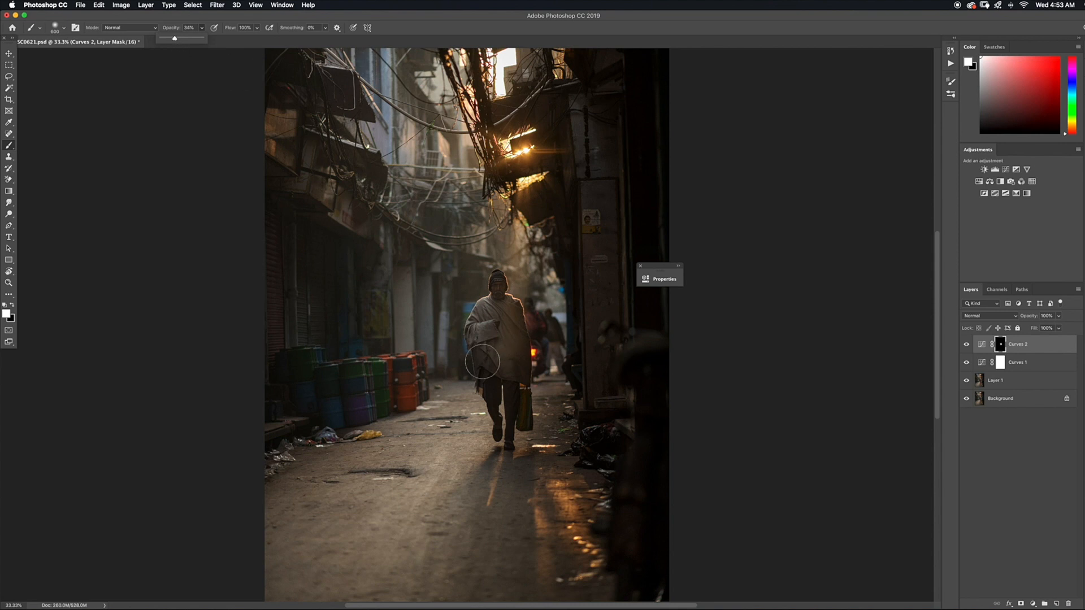
{"action": "left_click_drag", "start_coordinate": [514, 364], "coordinate": [505, 316]}
Paint black on the Curves 2 mask to soften the brightening on the shawl and the area beside the man
{"action": "key", "text": "x"}
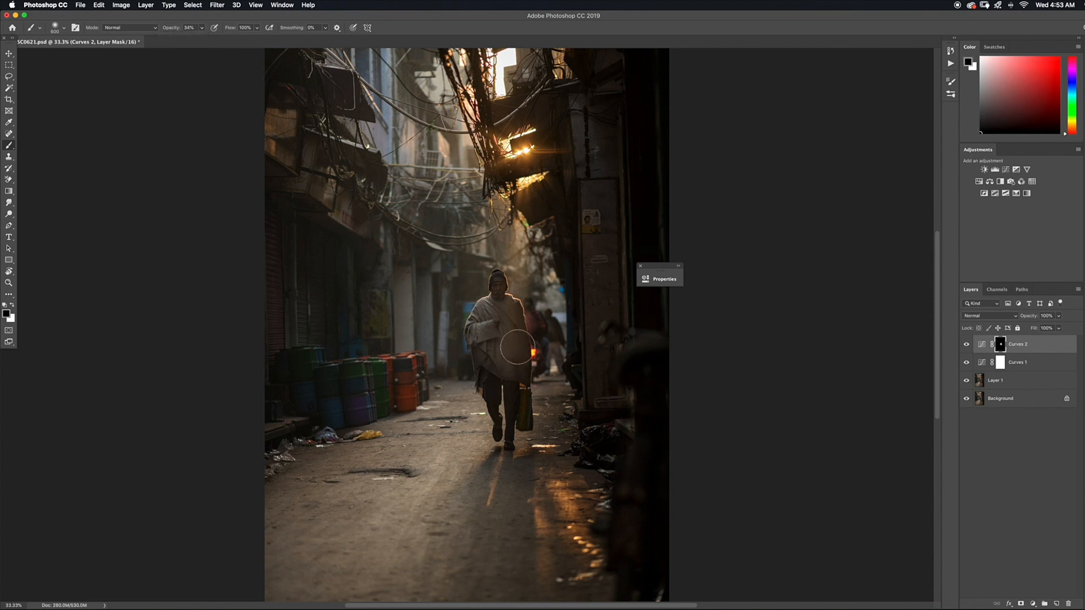
{"action": "mouse_move", "coordinate": [527, 345]}
{"action": "left_mouse_down"}
{"action": "mouse_move", "coordinate": [514, 357]}
{"action": "mouse_move", "coordinate": [522, 339]}
{"action": "mouse_move", "coordinate": [525, 368]}
{"action": "mouse_move", "coordinate": [546, 351]}
{"action": "left_mouse_up"}
{"action": "mouse_move", "coordinate": [509, 362]}
{"action": "left_mouse_down"}
{"action": "mouse_move", "coordinate": [536, 340]}
{"action": "mouse_move", "coordinate": [531, 318]}
{"action": "left_mouse_up"}
{"action": "mouse_move", "coordinate": [484, 345]}
{"action": "left_mouse_down"}
{"action": "mouse_move", "coordinate": [482, 360]}
{"action": "mouse_move", "coordinate": [471, 311]}
{"action": "mouse_move", "coordinate": [463, 322]}
{"action": "mouse_move", "coordinate": [489, 354]}
{"action": "mouse_move", "coordinate": [517, 344]}
{"action": "mouse_move", "coordinate": [507, 354]}
{"action": "left_mouse_up"}
Switch back to white, resize the brush, and paint over the man's face on the Curves 2 mask
{"action": "key", "text": "x"}
{"action": "key", "text": "bracketleft"}
{"action": "key", "text": "bracketleft"}
{"action": "key", "text": "bracketleft"}
{"action": "key", "text": "bracketleft"}
{"action": "key", "text": "bracketleft"}
{"action": "key", "text": "bracketleft"}
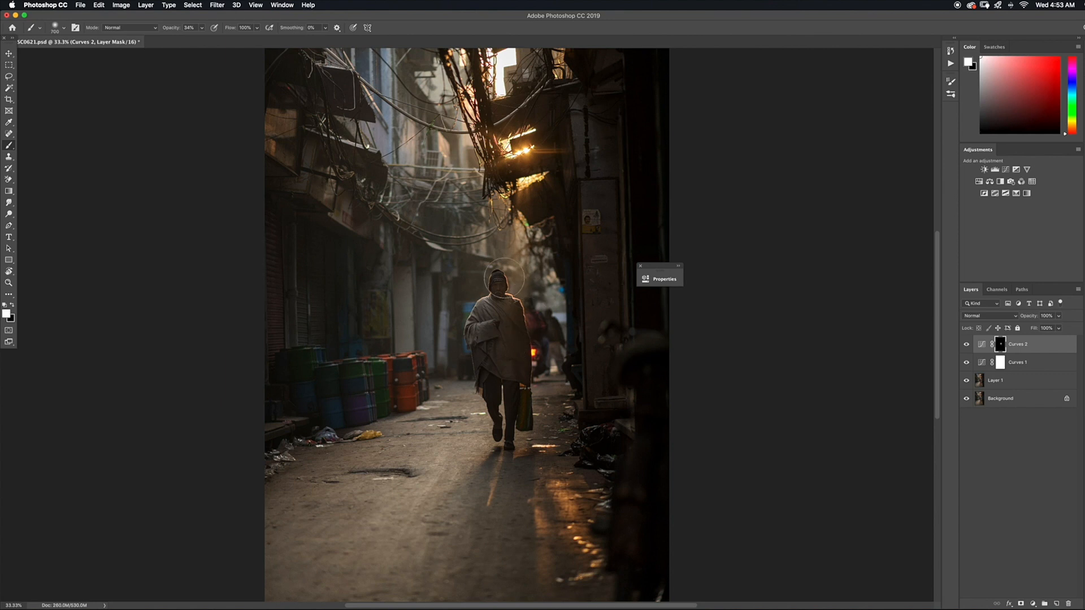
{"action": "left_click_drag", "start_coordinate": [496, 285], "coordinate": [498, 291]}
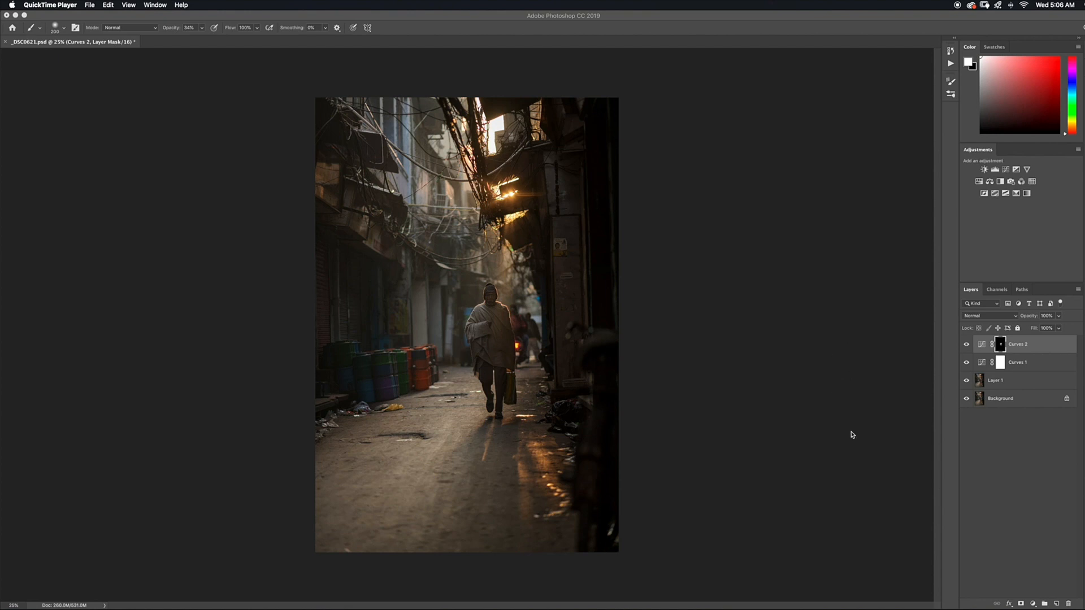
Add a Brightness/Contrast adjustment layer, raise Brightness slightly, set Contrast to 10, and collapse its settings
{"action": "left_click", "coordinate": [1033, 606]}
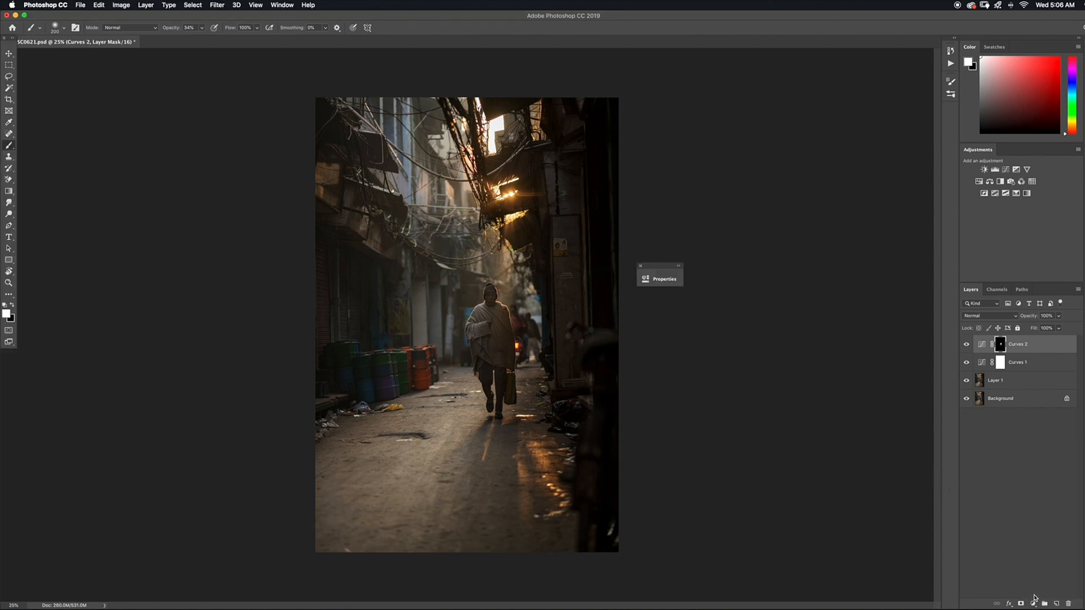
{"action": "left_click", "coordinate": [1033, 605]}
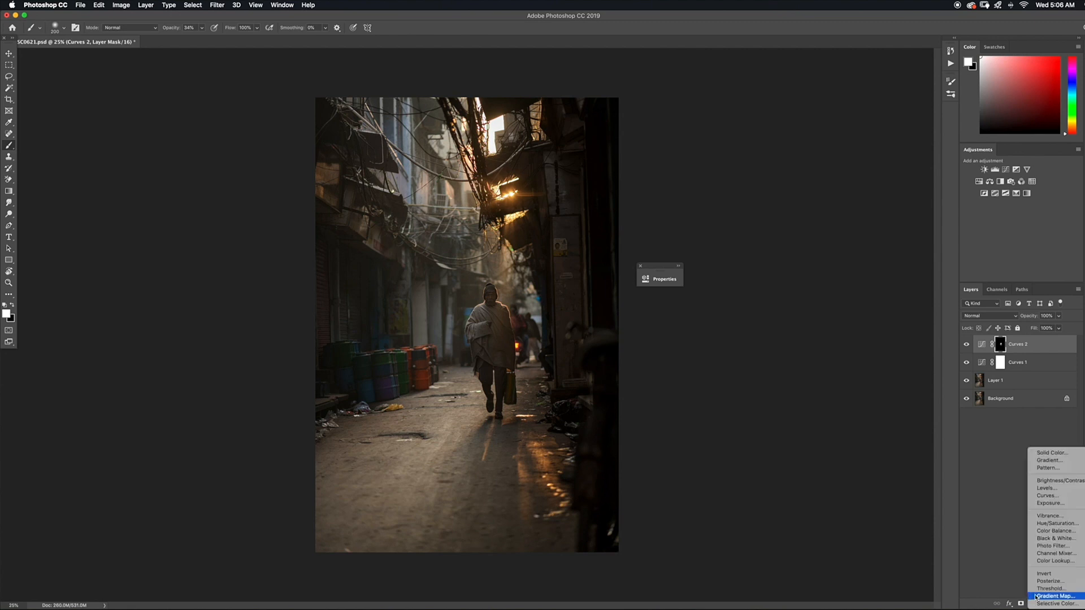
{"action": "left_click", "coordinate": [1047, 482]}
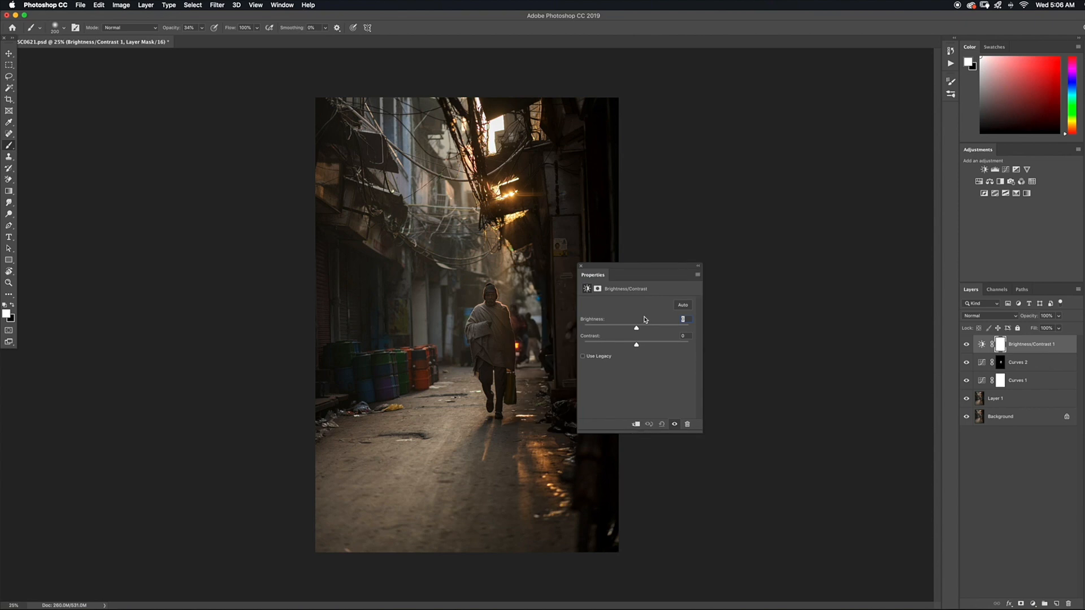
{"action": "left_click_drag", "start_coordinate": [637, 330], "coordinate": [636, 331]}
{"action": "left_click_drag", "start_coordinate": [641, 332], "coordinate": [642, 333]}
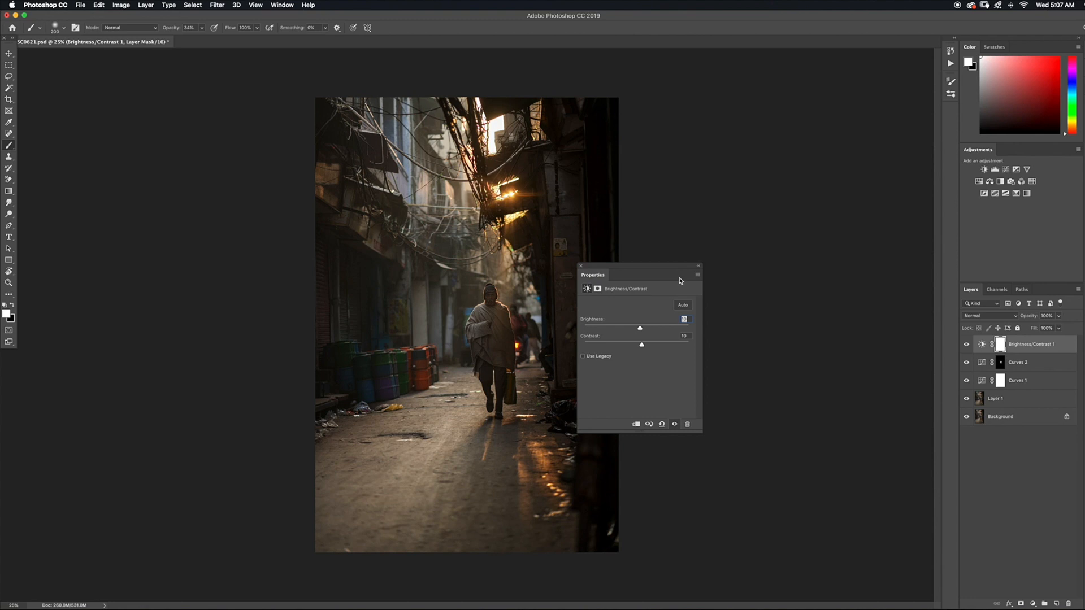
{"action": "left_click", "coordinate": [700, 267]}
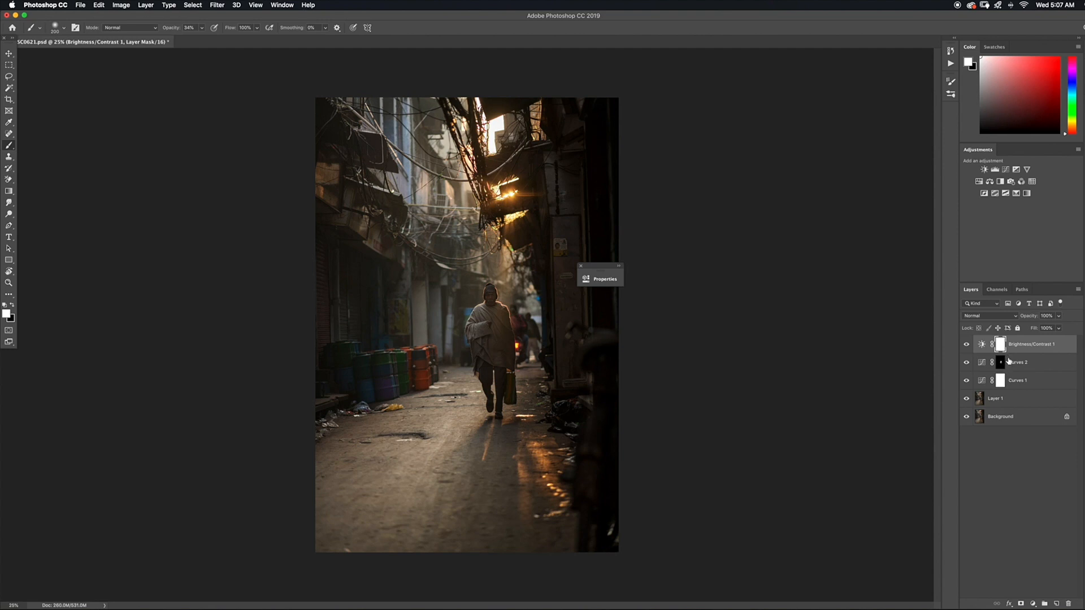
Invert the Brightness/Contrast 1 mask to black, paint white over the man with a larger brush, and set the brush opacity to 100%
{"action": "key", "text": "super+i"}
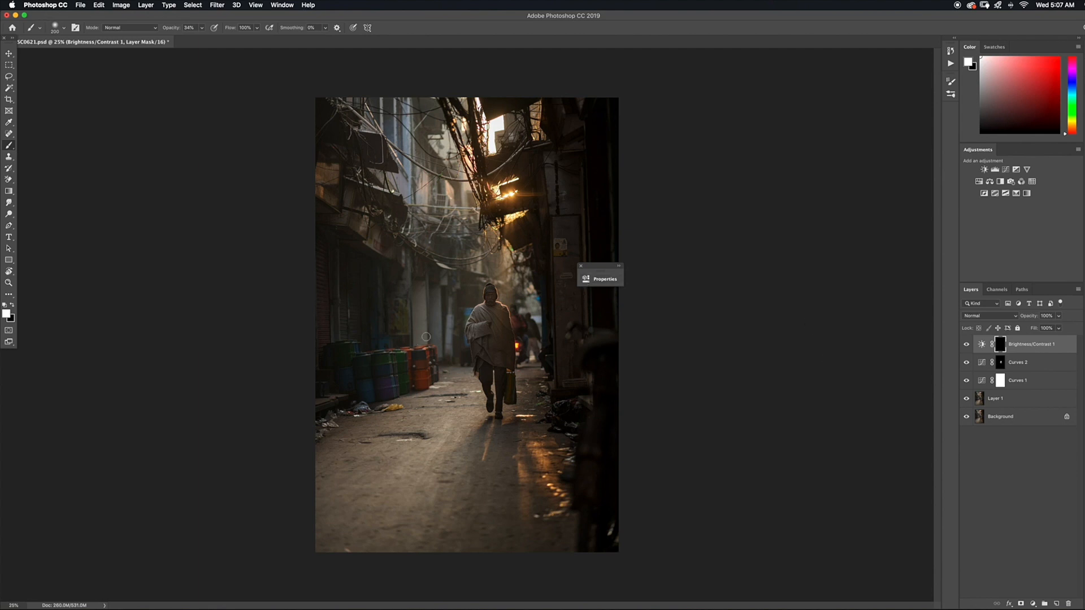
{"action": "key", "text": "super+plus"}
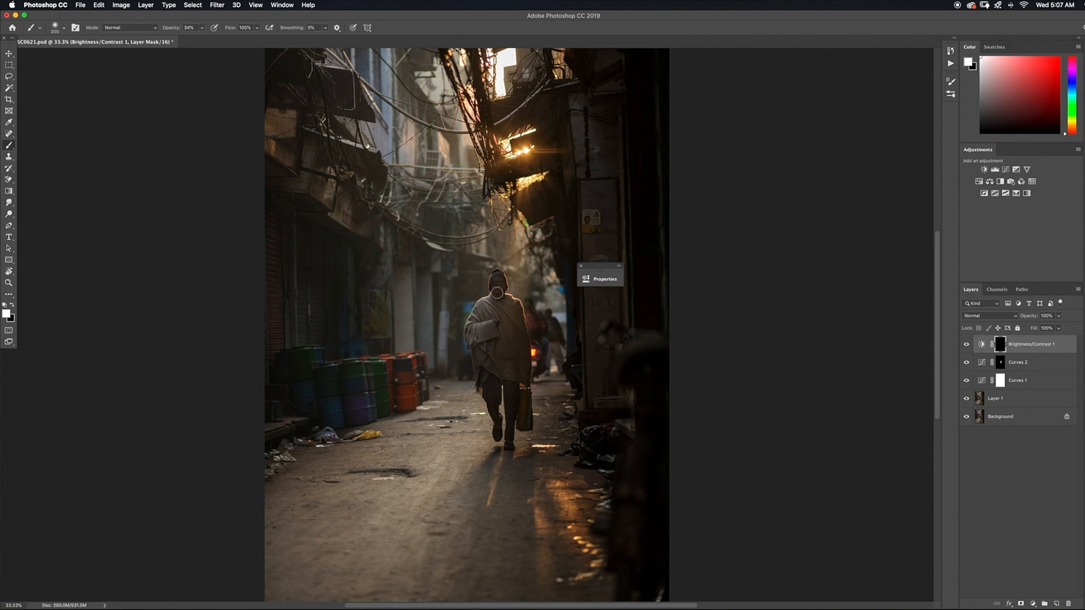
{"action": "key", "text": "bracketright"}
{"action": "key", "text": "bracketright"}
{"action": "mouse_move", "coordinate": [495, 302]}
{"action": "left_mouse_down"}
{"action": "mouse_move", "coordinate": [474, 310]}
{"action": "mouse_move", "coordinate": [504, 302]}
{"action": "mouse_move", "coordinate": [513, 314]}
{"action": "mouse_move", "coordinate": [487, 327]}
{"action": "mouse_move", "coordinate": [474, 310]}
{"action": "mouse_move", "coordinate": [502, 309]}
{"action": "mouse_move", "coordinate": [505, 334]}
{"action": "mouse_move", "coordinate": [513, 316]}
{"action": "mouse_move", "coordinate": [495, 330]}
{"action": "mouse_move", "coordinate": [522, 309]}
{"action": "mouse_move", "coordinate": [499, 285]}
{"action": "left_mouse_up"}
{"action": "key", "text": "0"}
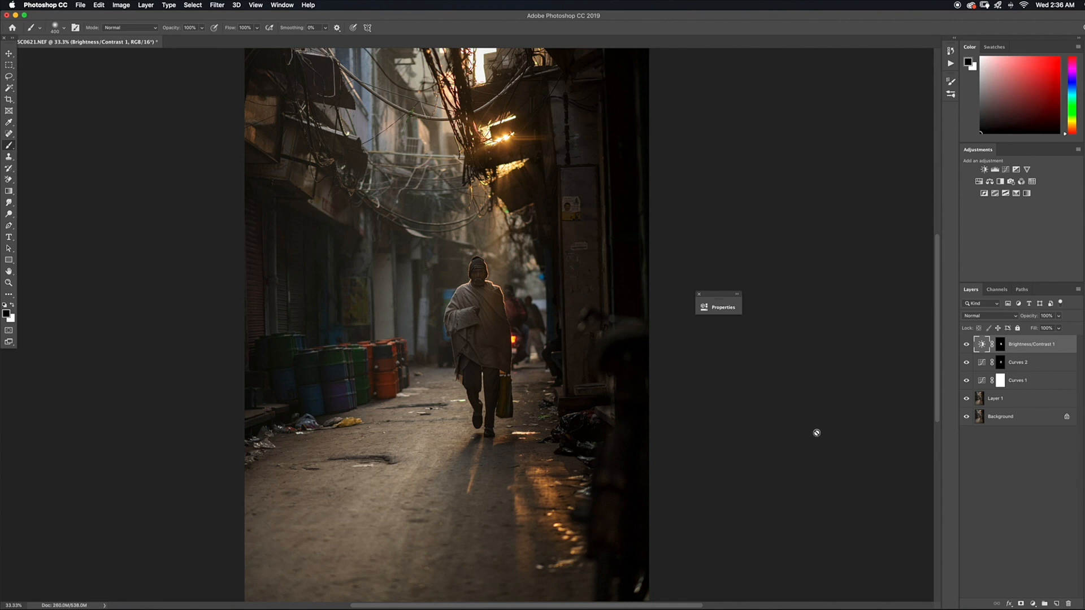
Add a Selective Color adjustment layer above Brightness/Contrast 1 and choose the Reds range for editing
{"action": "left_click", "coordinate": [1033, 604]}
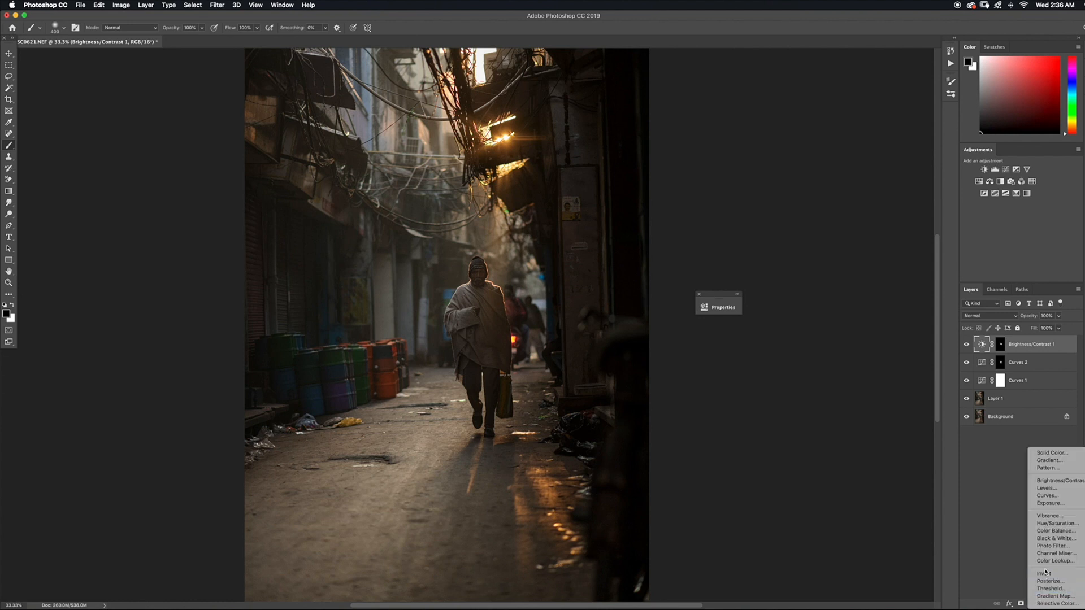
{"action": "left_click", "coordinate": [1049, 604]}
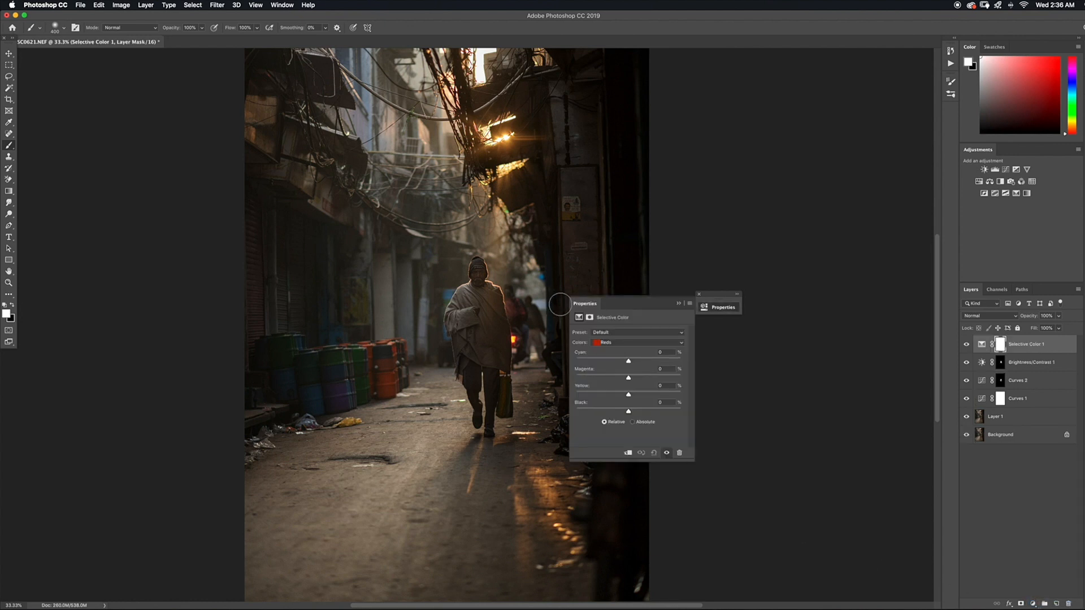
{"action": "left_click", "coordinate": [693, 392]}
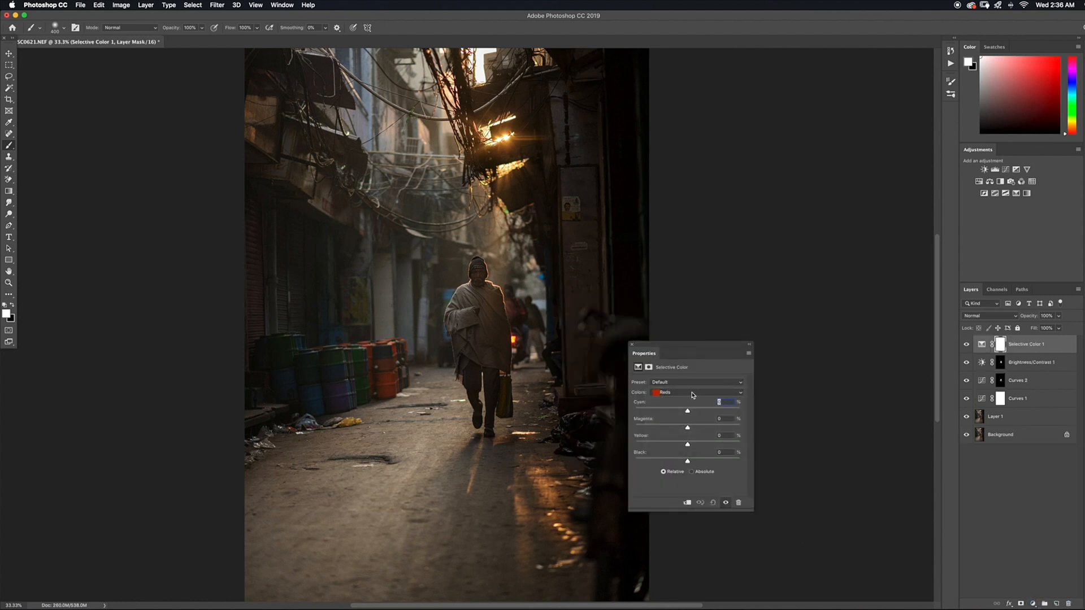
{"action": "left_click", "coordinate": [694, 395]}
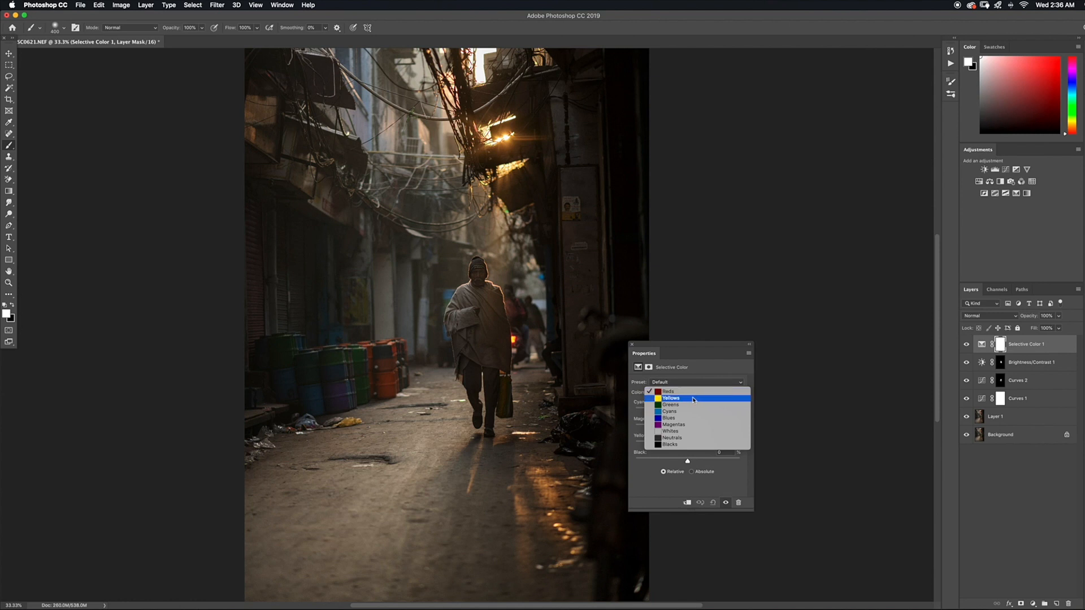
{"action": "left_click", "coordinate": [705, 364]}
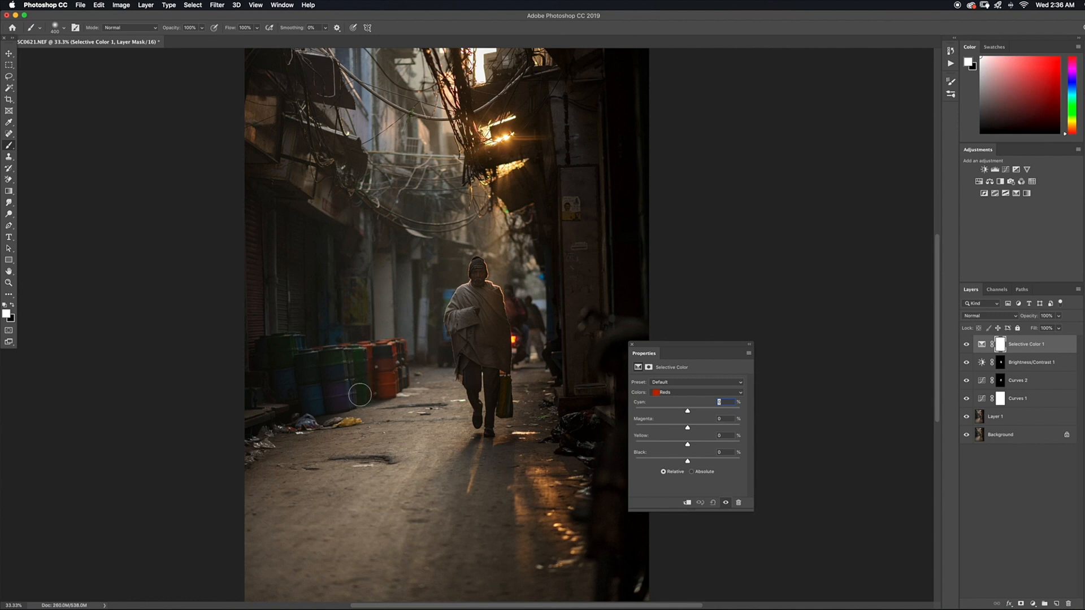
{"action": "left_click", "coordinate": [686, 396]}
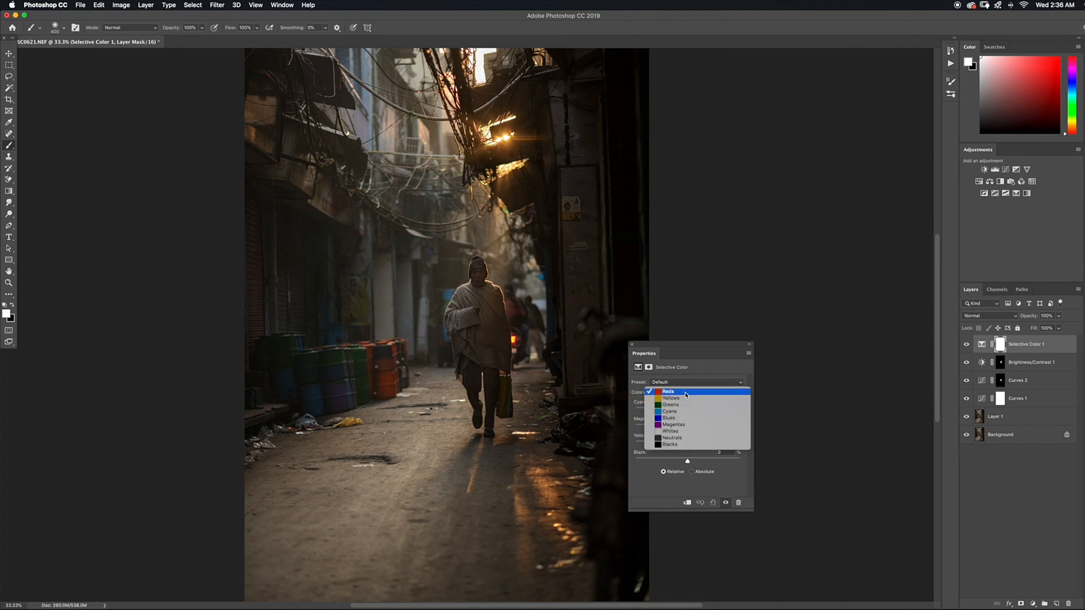
{"action": "left_click", "coordinate": [684, 392]}
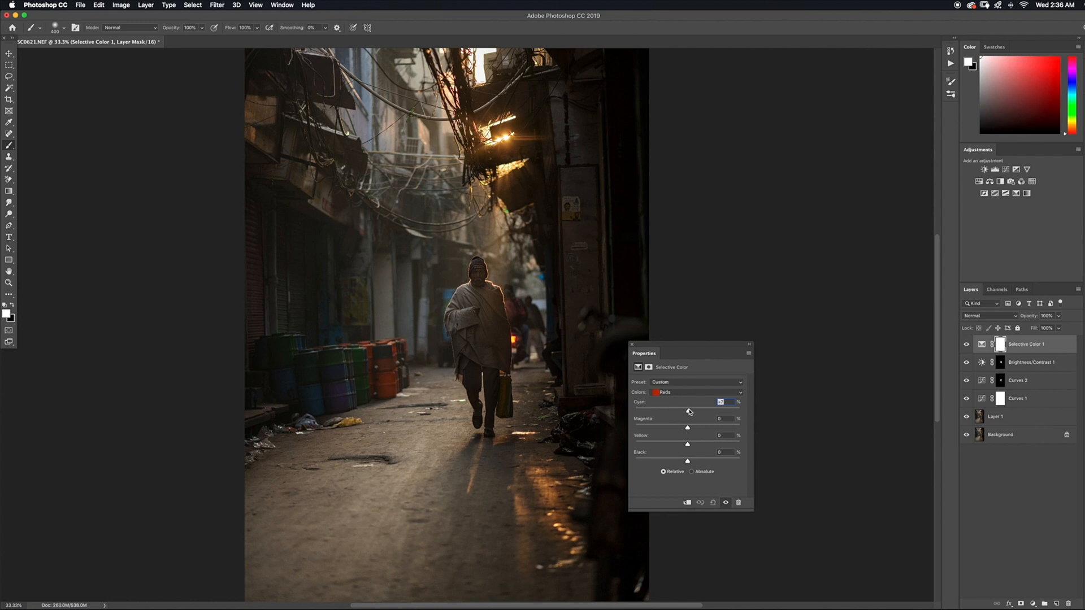
For the Reds, raise Cyan, lower Magenta and Yellow, and set Black to +24%
{"action": "left_click_drag", "start_coordinate": [690, 411], "coordinate": [710, 409]}
{"action": "left_click_drag", "start_coordinate": [666, 428], "coordinate": [676, 426]}
{"action": "left_click_drag", "start_coordinate": [687, 445], "coordinate": [655, 429]}
{"action": "left_click_drag", "start_coordinate": [730, 411], "coordinate": [739, 413]}
{"action": "left_click_drag", "start_coordinate": [687, 462], "coordinate": [695, 462]}
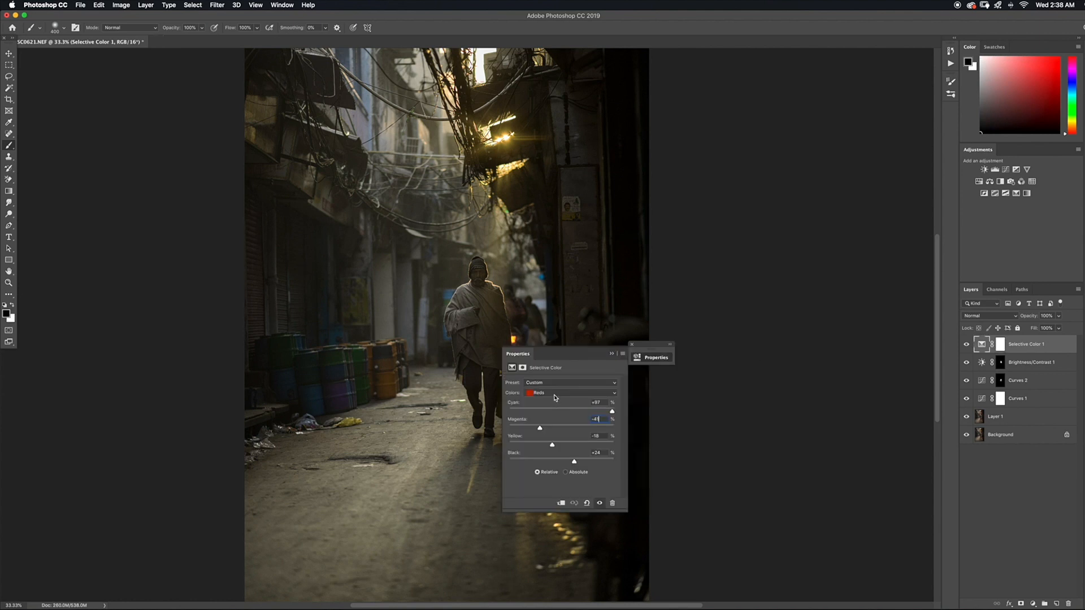
Switch Selective Color to the Greens range and raise its Cyan and Black amounts
{"action": "left_click", "coordinate": [555, 398]}
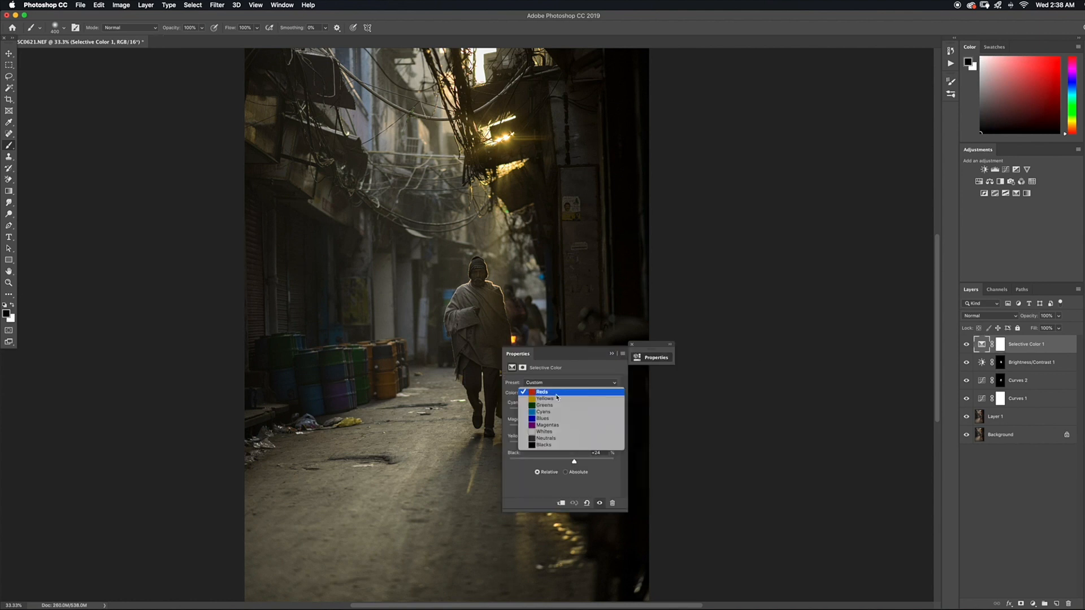
{"action": "left_click", "coordinate": [555, 407]}
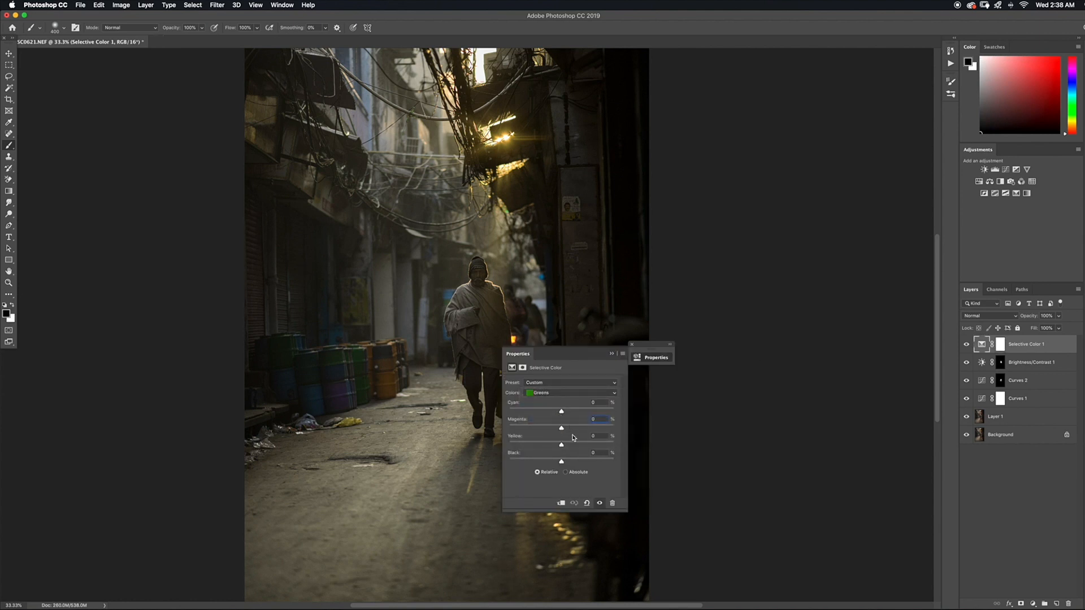
{"action": "left_click_drag", "start_coordinate": [562, 413], "coordinate": [605, 430]}
{"action": "left_click_drag", "start_coordinate": [609, 413], "coordinate": [625, 412]}
{"action": "left_click_drag", "start_coordinate": [541, 462], "coordinate": [599, 460]}
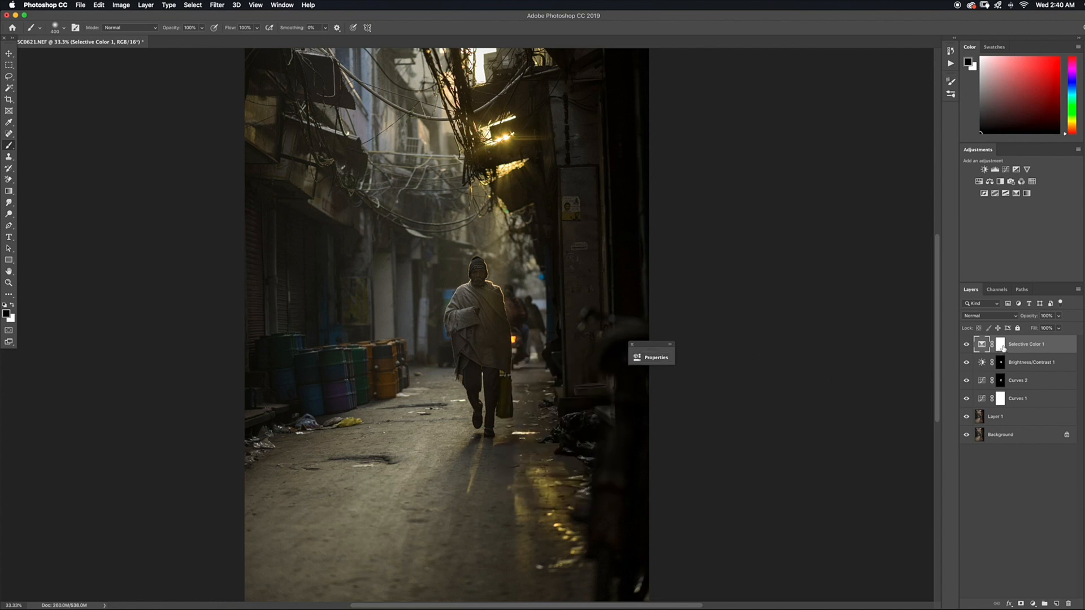
Invert the Selective Color 1 mask to black and paint white over the row of barrels with a resized brush
{"action": "left_click", "coordinate": [1001, 345]}
{"action": "key", "text": "x"}
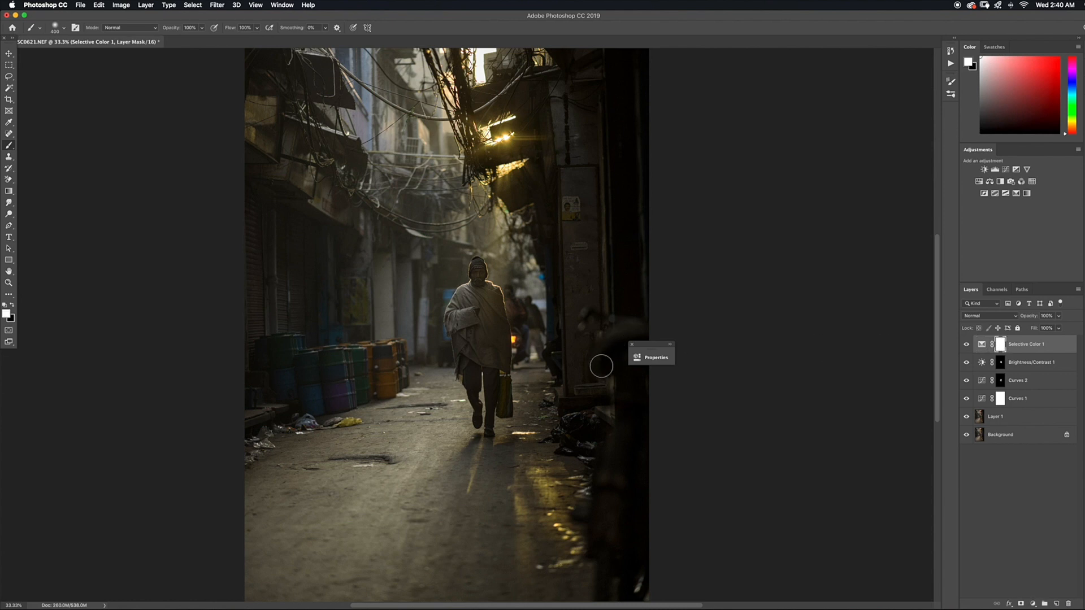
{"action": "key", "text": "super+i"}
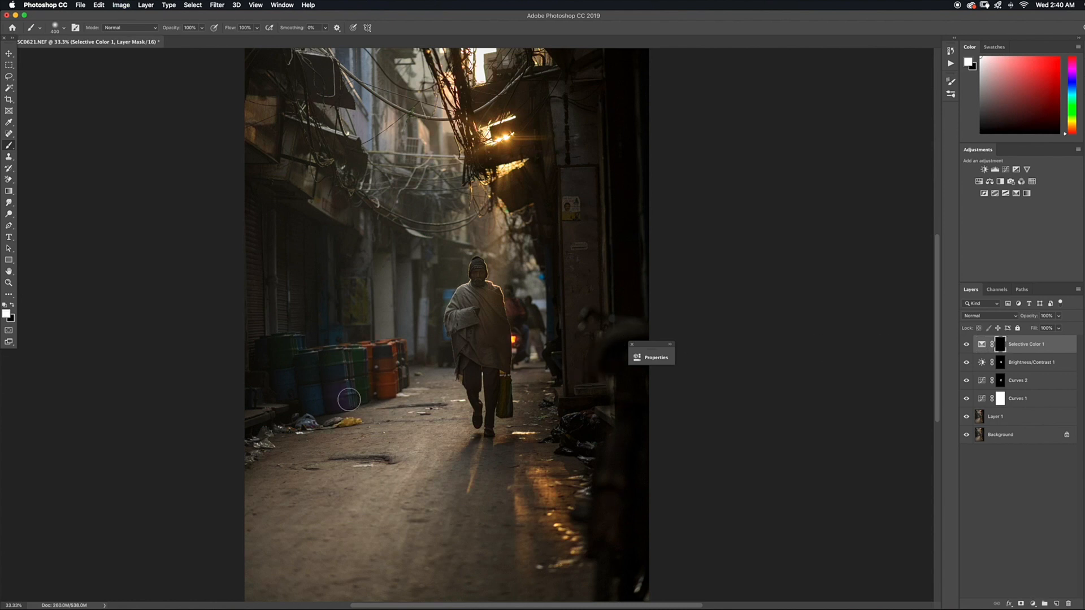
{"action": "key", "text": "bracketleft"}
{"action": "key", "text": "bracketleft"}
{"action": "key", "text": "bracketleft"}
{"action": "mouse_move", "coordinate": [360, 361]}
{"action": "left_mouse_down"}
{"action": "mouse_move", "coordinate": [362, 396]}
{"action": "mouse_move", "coordinate": [397, 358]}
{"action": "mouse_move", "coordinate": [311, 370]}
{"action": "left_mouse_up"}
{"action": "key", "text": "bracketright"}
{"action": "key", "text": "bracketright"}
{"action": "key", "text": "bracketright"}
{"action": "key", "text": "bracketright"}
{"action": "key", "text": "bracketright"}
{"action": "key", "text": "super+minus"}
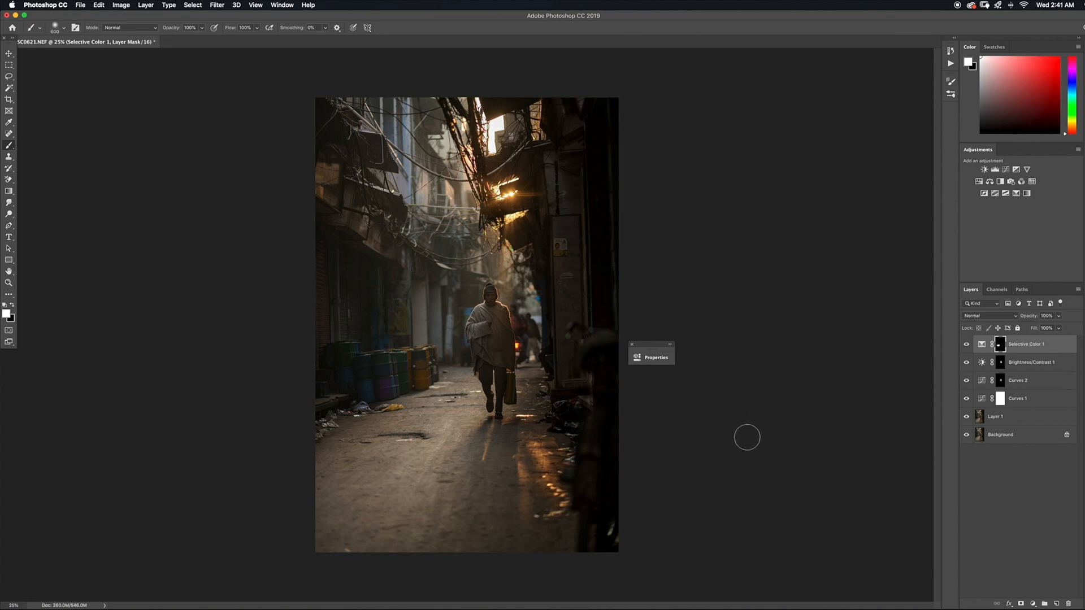
Add a second Brightness/Contrast layer, set Contrast to 32, lower Brightness to darken the image, and collapse its settings
{"action": "left_click", "coordinate": [1033, 604]}
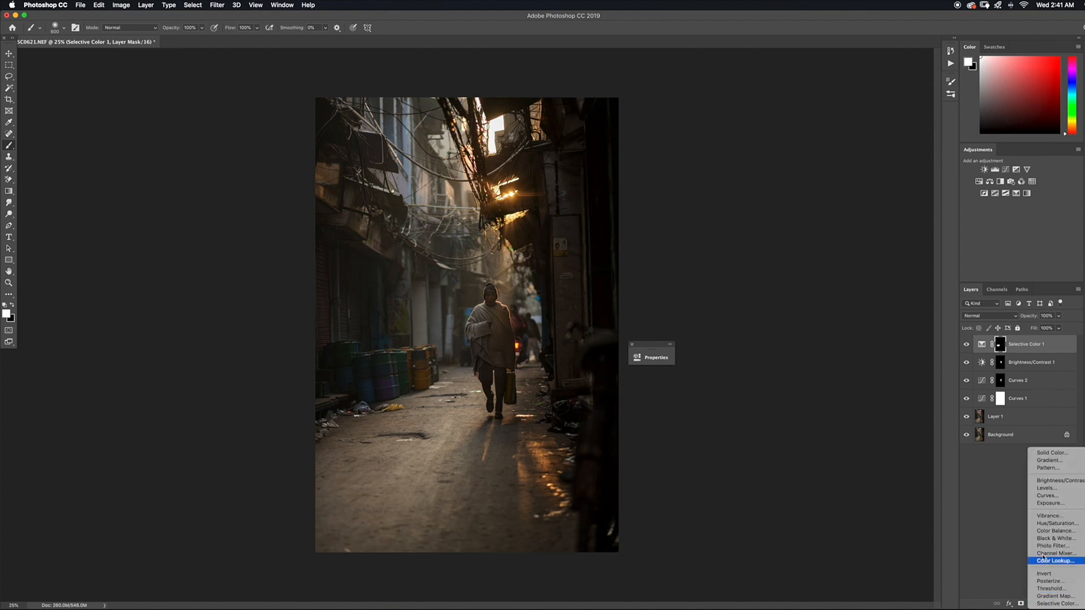
{"action": "left_click", "coordinate": [1053, 484]}
{"action": "left_click_drag", "start_coordinate": [566, 351], "coordinate": [655, 347]}
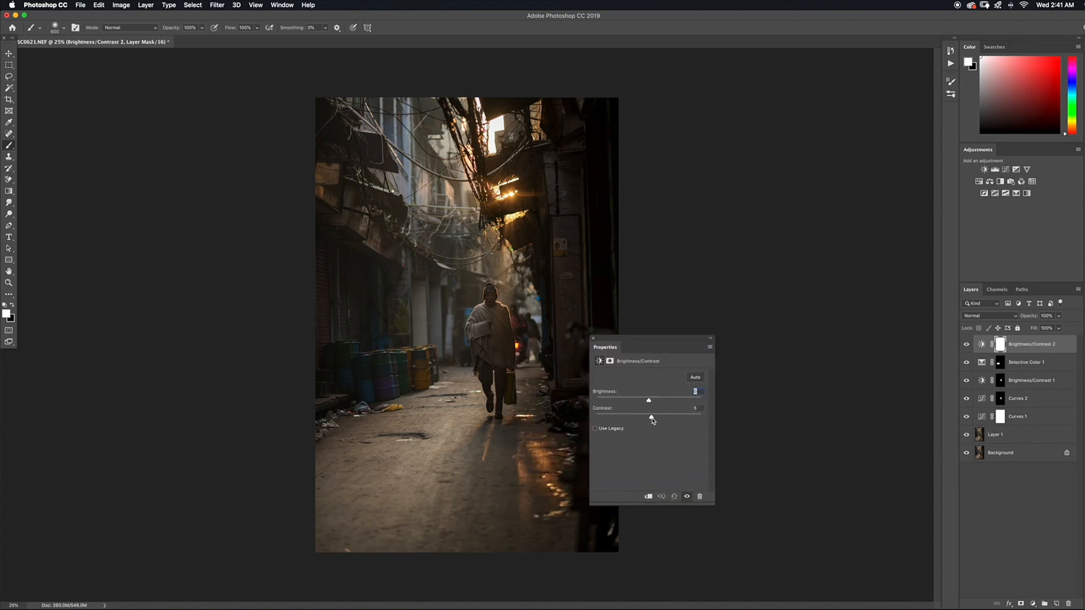
{"action": "left_click_drag", "start_coordinate": [658, 420], "coordinate": [664, 419]}
{"action": "left_click_drag", "start_coordinate": [668, 418], "coordinate": [665, 417]}
{"action": "left_click_drag", "start_coordinate": [646, 402], "coordinate": [641, 402]}
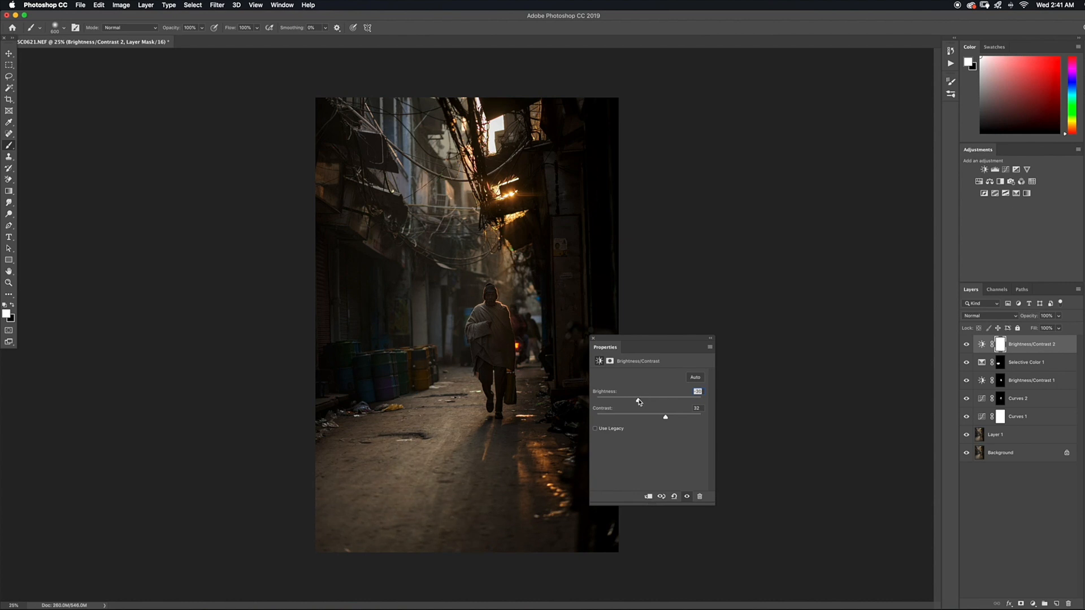
{"action": "left_click", "coordinate": [710, 340]}
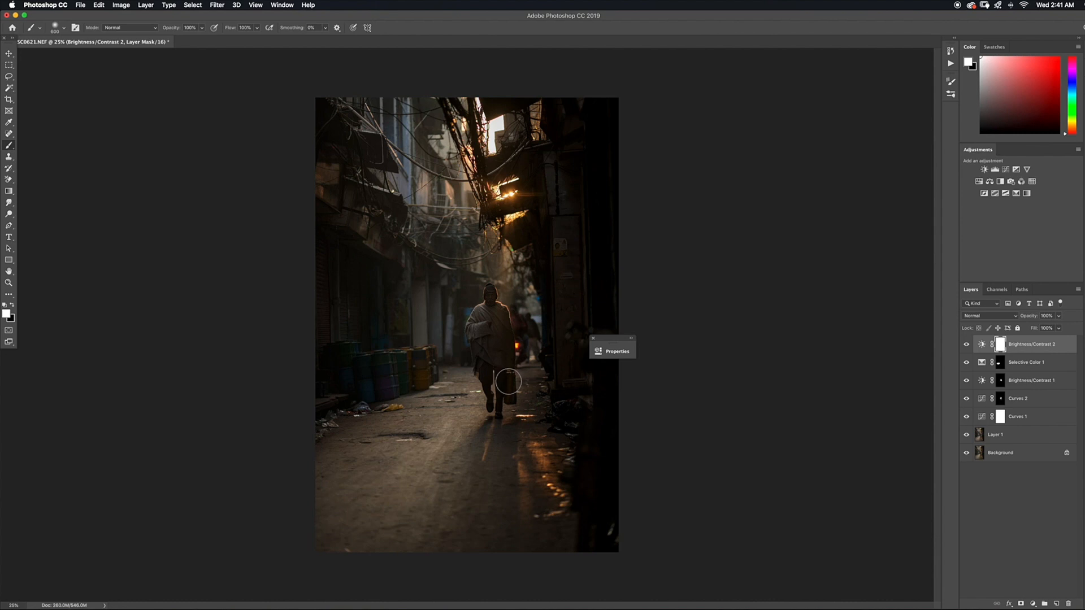
Invert the Brightness/Contrast 2 mask to black and paint white over the shopfronts and barrels on the alley's left side with a large brush
{"action": "key", "text": "super+i"}
{"action": "key", "text": "bracketright"}
{"action": "key", "text": "bracketright"}
{"action": "key", "text": "bracketright"}
{"action": "key", "text": "bracketright"}
{"action": "key", "text": "bracketright"}
{"action": "key", "text": "bracketright"}
{"action": "key", "text": "bracketright"}
{"action": "key", "text": "bracketright"}
{"action": "key", "text": "bracketright"}
{"action": "key", "text": "bracketright"}
{"action": "key", "text": "bracketright"}
{"action": "key", "text": "bracketright"}
{"action": "key", "text": "bracketright"}
{"action": "key", "text": "bracketright"}
{"action": "key", "text": "bracketright"}
{"action": "key", "text": "bracketright"}
{"action": "key", "text": "bracketright"}
{"action": "key", "text": "bracketright"}
{"action": "key", "text": "bracketright"}
{"action": "key", "text": "bracketright"}
{"action": "key", "text": "bracketright"}
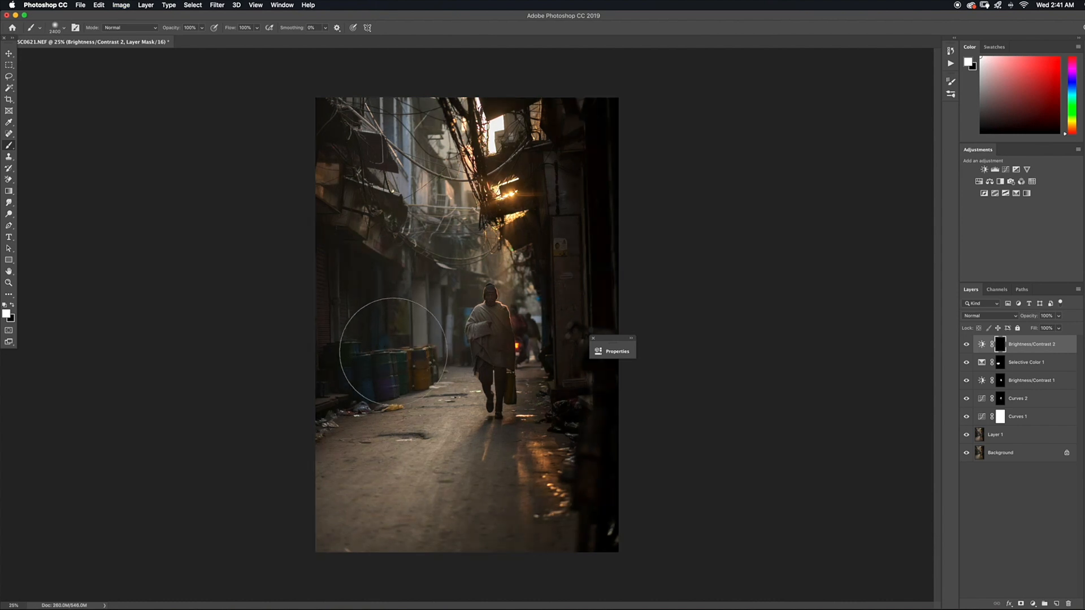
{"action": "mouse_move", "coordinate": [339, 330]}
{"action": "left_mouse_down"}
{"action": "mouse_move", "coordinate": [328, 294]}
{"action": "mouse_move", "coordinate": [351, 213]}
{"action": "mouse_move", "coordinate": [320, 116]}
{"action": "mouse_move", "coordinate": [388, 96]}
{"action": "mouse_move", "coordinate": [377, 164]}
{"action": "mouse_move", "coordinate": [395, 292]}
{"action": "mouse_move", "coordinate": [383, 377]}
{"action": "left_mouse_up"}
{"action": "key", "text": "bracketleft"}
{"action": "key", "text": "bracketleft"}
{"action": "key", "text": "bracketleft"}
{"action": "key", "text": "bracketleft"}
{"action": "key", "text": "bracketleft"}
{"action": "key", "text": "bracketleft"}
Resize the brush and paint white on the Brightness/Contrast 2 mask over the street foreground and the alley's lower right side
{"action": "key", "text": "bracketleft"}
{"action": "key", "text": "bracketleft"}
{"action": "key", "text": "bracketleft"}
{"action": "key", "text": "bracketleft"}
{"action": "key", "text": "bracketleft"}
{"action": "key", "text": "bracketleft"}
{"action": "key", "text": "bracketleft"}
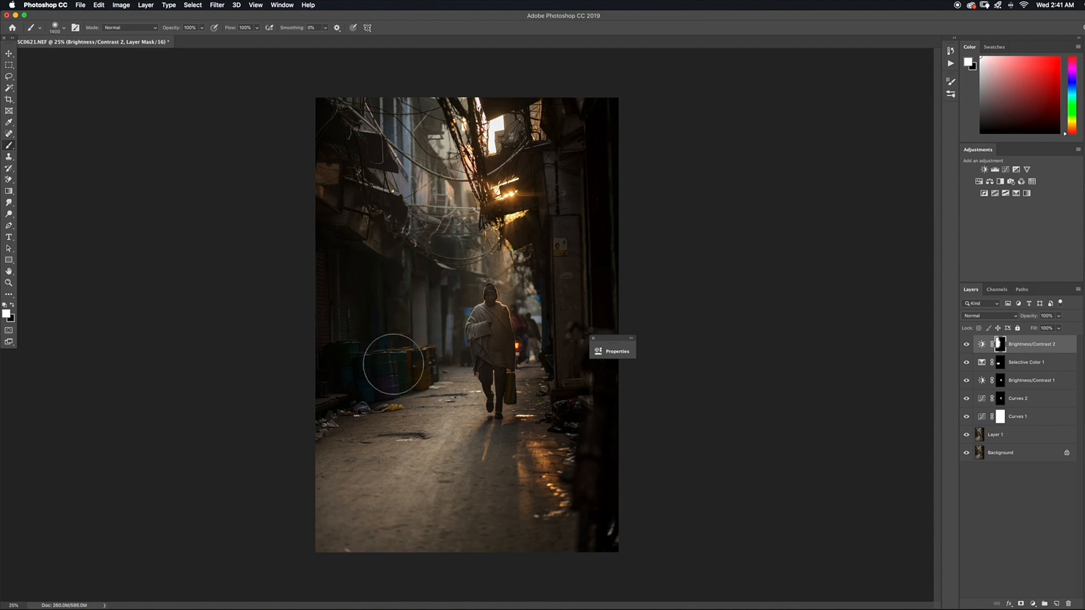
{"action": "key", "text": "bracketright"}
{"action": "key", "text": "bracketright"}
{"action": "key", "text": "bracketright"}
{"action": "key", "text": "bracketright"}
{"action": "key", "text": "bracketright"}
{"action": "key", "text": "bracketright"}
{"action": "mouse_move", "coordinate": [424, 429]}
{"action": "left_mouse_down"}
{"action": "mouse_move", "coordinate": [328, 499]}
{"action": "mouse_move", "coordinate": [428, 518]}
{"action": "mouse_move", "coordinate": [458, 509]}
{"action": "left_mouse_up"}
{"action": "key", "text": "bracketleft"}
{"action": "key", "text": "bracketleft"}
{"action": "key", "text": "bracketleft"}
{"action": "key", "text": "bracketleft"}
{"action": "mouse_move", "coordinate": [493, 463]}
{"action": "left_mouse_down"}
{"action": "mouse_move", "coordinate": [502, 523]}
{"action": "mouse_move", "coordinate": [547, 539]}
{"action": "mouse_move", "coordinate": [592, 527]}
{"action": "left_mouse_up"}
Enlarge the brush, paint white on the mask over the upper-left buildings to darken them, and reduce the brush size again
{"action": "key", "text": "bracketright"}
{"action": "key", "text": "bracketright"}
{"action": "key", "text": "bracketright"}
{"action": "key", "text": "bracketright"}
{"action": "key", "text": "bracketright"}
{"action": "key", "text": "bracketright"}
{"action": "key", "text": "bracketright"}
{"action": "key", "text": "bracketright"}
{"action": "key", "text": "bracketright"}
{"action": "key", "text": "bracketright"}
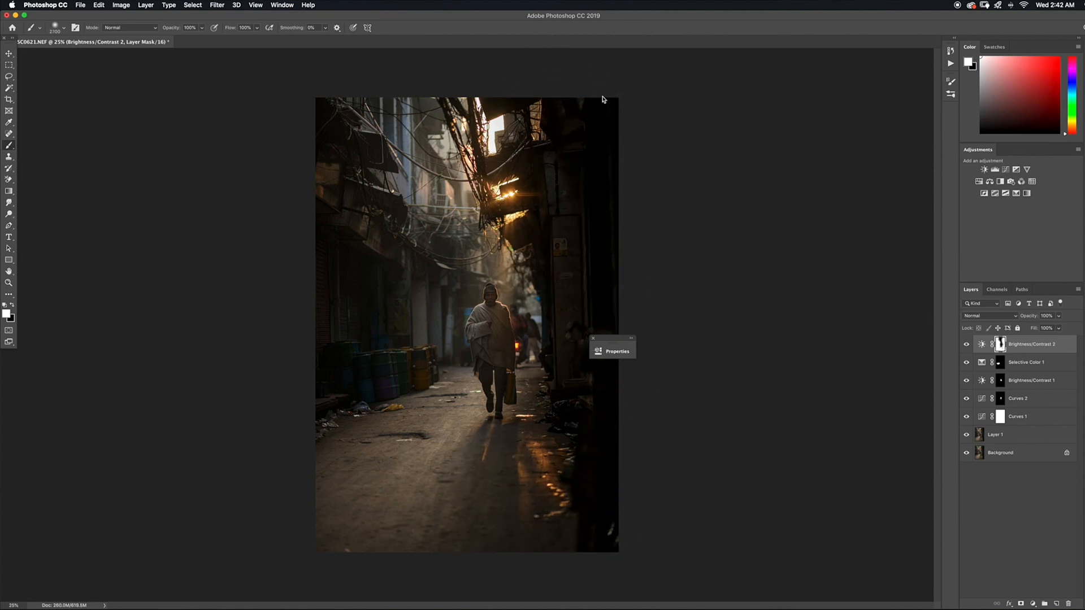
{"action": "mouse_move", "coordinate": [382, 119]}
{"action": "left_mouse_down"}
{"action": "mouse_move", "coordinate": [392, 196]}
{"action": "mouse_move", "coordinate": [336, 261]}
{"action": "left_mouse_up"}
{"action": "key", "text": "bracketleft"}
{"action": "key", "text": "bracketleft"}
{"action": "key", "text": "bracketleft"}
{"action": "key", "text": "bracketleft"}
{"action": "key", "text": "bracketleft"}
{"action": "key", "text": "bracketleft"}
{"action": "key", "text": "bracketleft"}
{"action": "key", "text": "bracketleft"}
{"action": "key", "text": "bracketleft"}
{"action": "key", "text": "bracketleft"}
{"action": "key", "text": "bracketleft"}
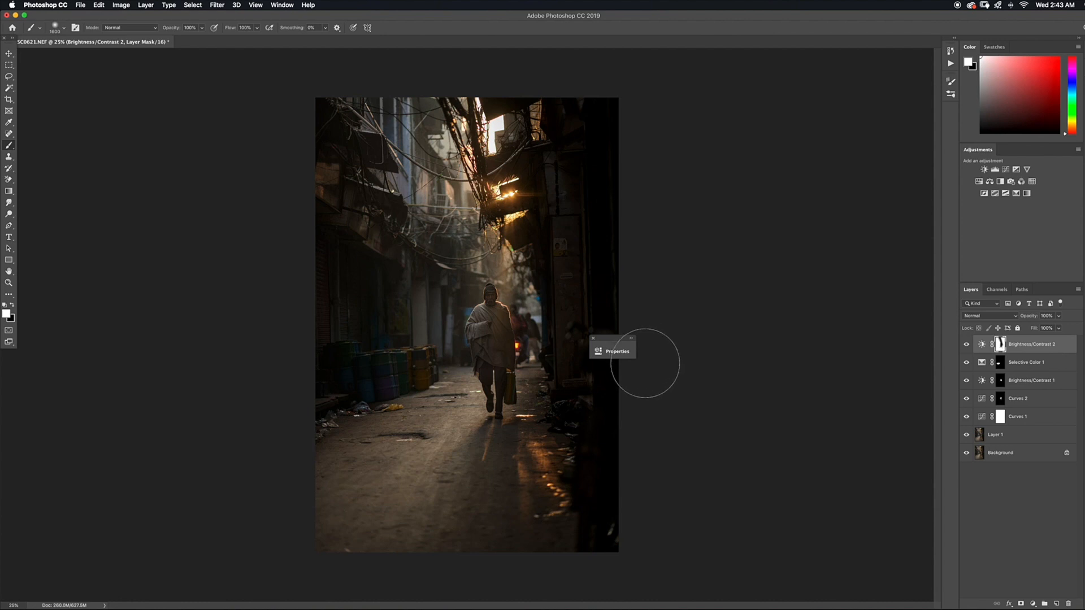
Add a Hue/Saturation adjustment layer and lower the Saturation of the Cyans
{"action": "key", "text": "super+equal"}
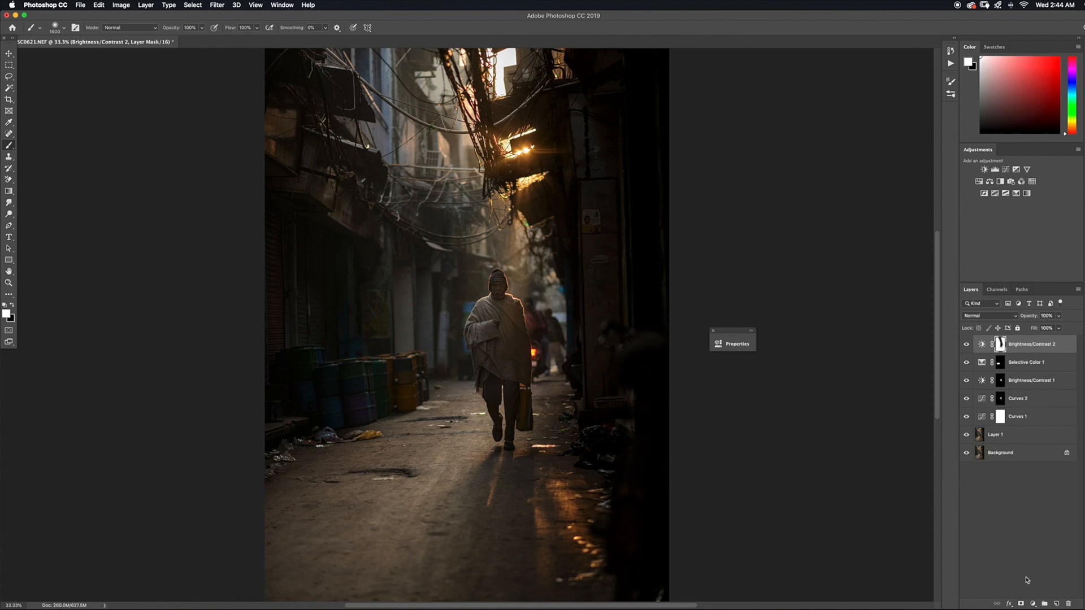
{"action": "left_click", "coordinate": [1032, 603]}
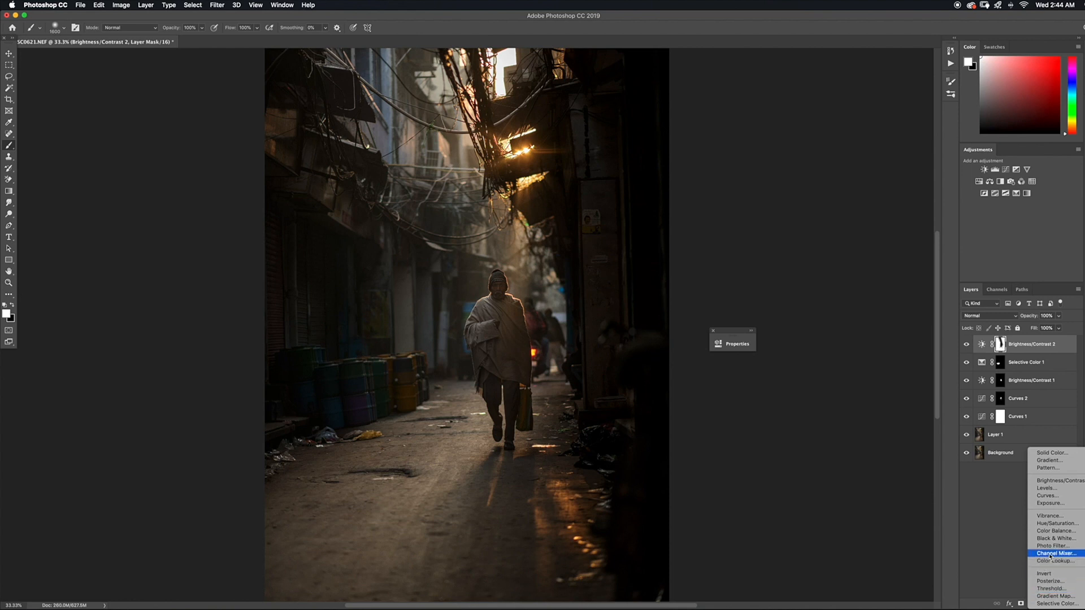
{"action": "left_click", "coordinate": [1048, 523]}
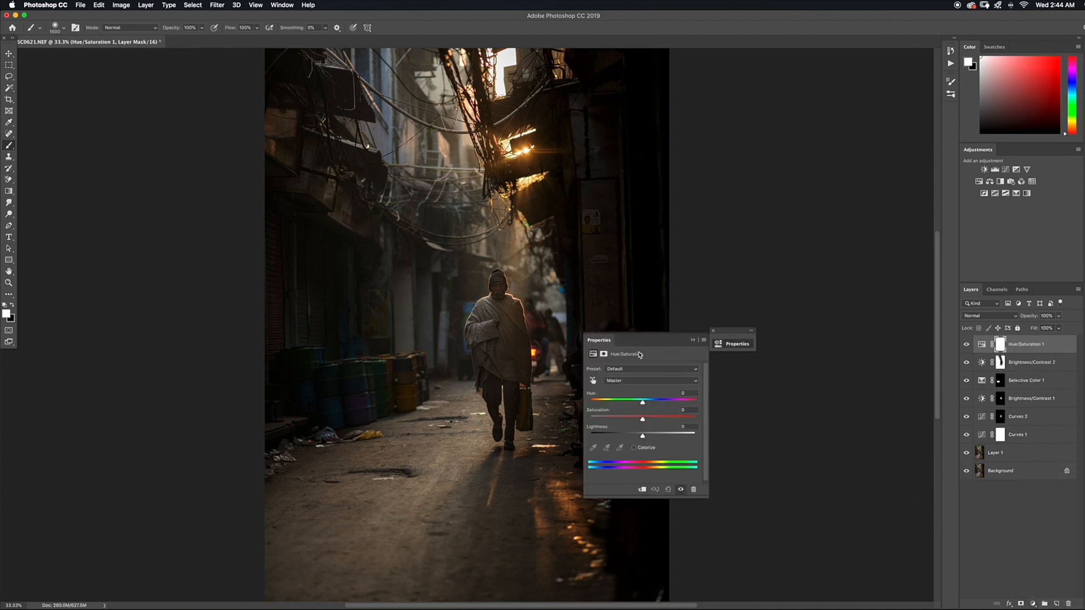
{"action": "left_click", "coordinate": [648, 385]}
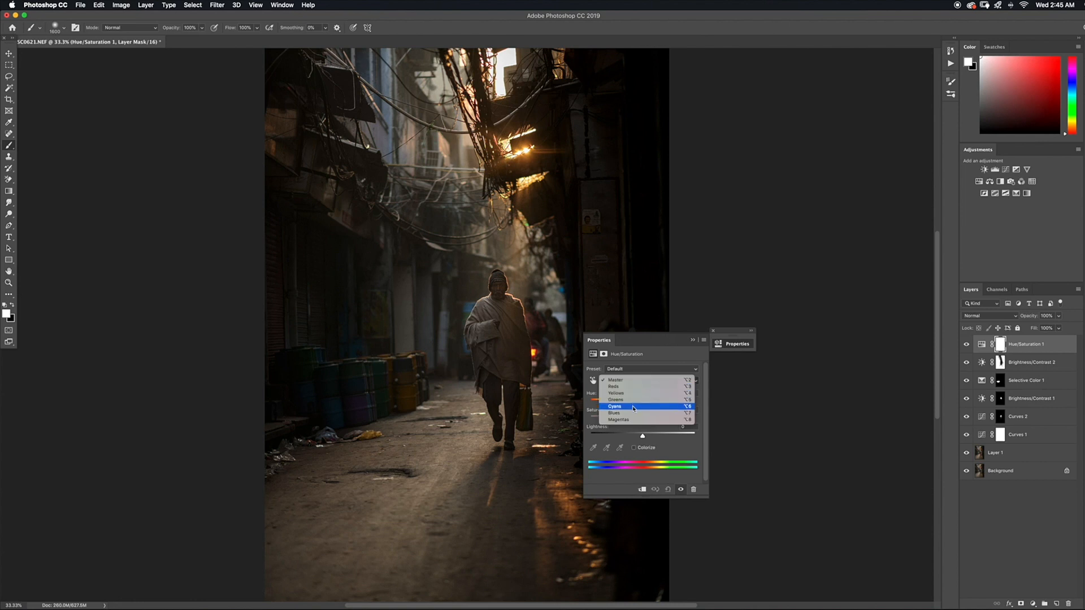
{"action": "left_click", "coordinate": [632, 407]}
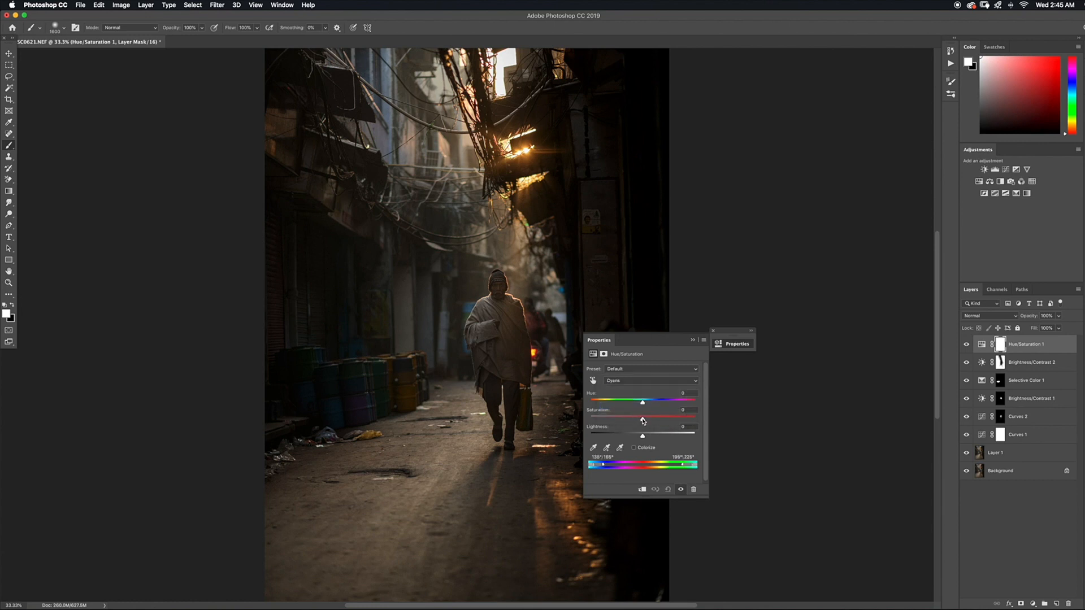
{"action": "left_click_drag", "start_coordinate": [643, 421], "coordinate": [616, 423]}
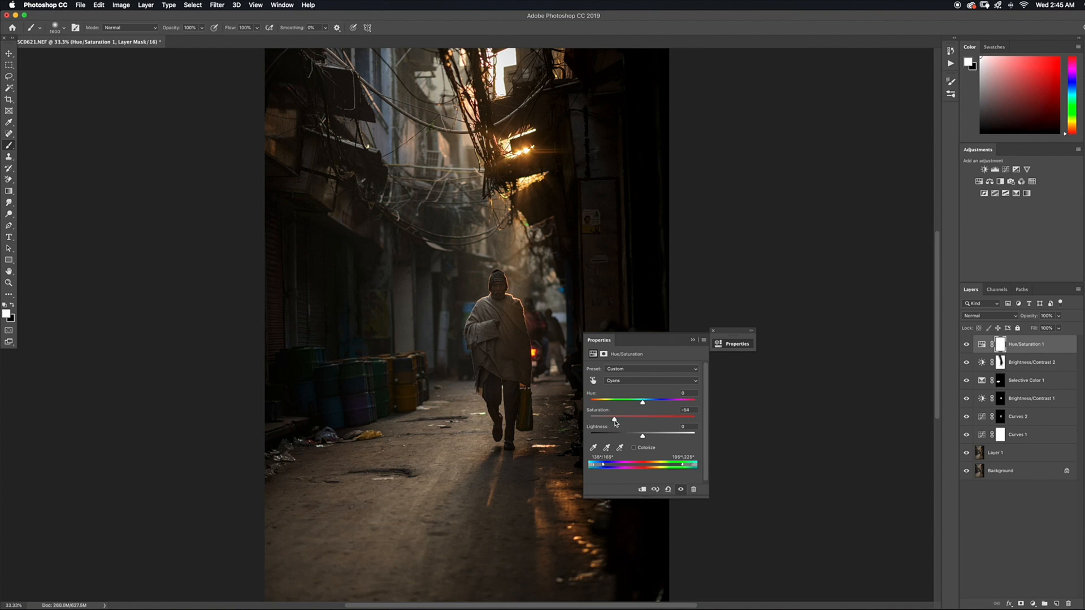
Switch Hue/Saturation to the Blues range, strongly lower its Saturation, and collapse the settings
{"action": "left_click", "coordinate": [625, 382]}
{"action": "left_click", "coordinate": [630, 387]}
{"action": "left_click_drag", "start_coordinate": [641, 420], "coordinate": [592, 427]}
{"action": "left_click", "coordinate": [692, 340]}
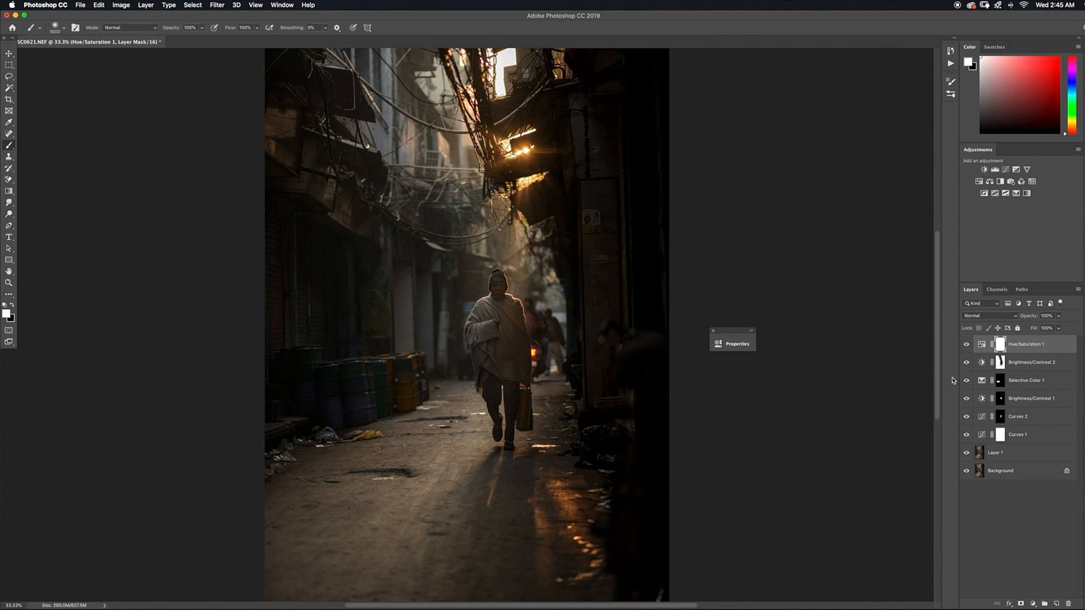
Invert the Hue/Saturation 1 mask to black and paint white with a smaller brush over the bluish spots on both sides of the man
{"action": "key", "text": "super+i"}
{"action": "key", "text": "bracketleft"}
{"action": "key", "text": "bracketleft"}
{"action": "key", "text": "bracketleft"}
{"action": "key", "text": "bracketleft"}
{"action": "key", "text": "bracketleft"}
{"action": "key", "text": "bracketleft"}
{"action": "key", "text": "bracketleft"}
{"action": "key", "text": "bracketleft"}
{"action": "key", "text": "bracketleft"}
{"action": "key", "text": "bracketleft"}
{"action": "key", "text": "bracketleft"}
{"action": "key", "text": "bracketleft"}
{"action": "key", "text": "bracketleft"}
{"action": "key", "text": "bracketleft"}
{"action": "key", "text": "bracketleft"}
{"action": "mouse_move", "coordinate": [468, 308]}
{"action": "left_mouse_down"}
{"action": "mouse_move", "coordinate": [460, 325]}
{"action": "mouse_move", "coordinate": [470, 357]}
{"action": "left_mouse_up"}
{"action": "left_click_drag", "start_coordinate": [564, 293], "coordinate": [564, 302]}
Add a third Curves layer, slightly raise the highlights on the RGB curve, and add a point in the shadows
{"action": "left_click", "coordinate": [1032, 604]}
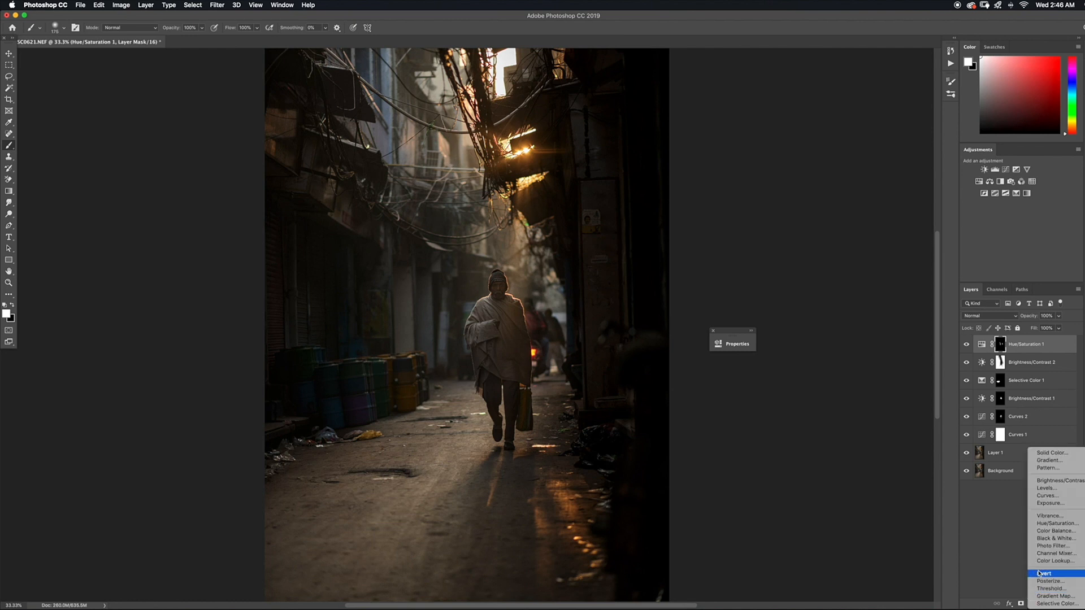
{"action": "left_click", "coordinate": [1049, 497]}
{"action": "left_click_drag", "start_coordinate": [628, 344], "coordinate": [718, 277]}
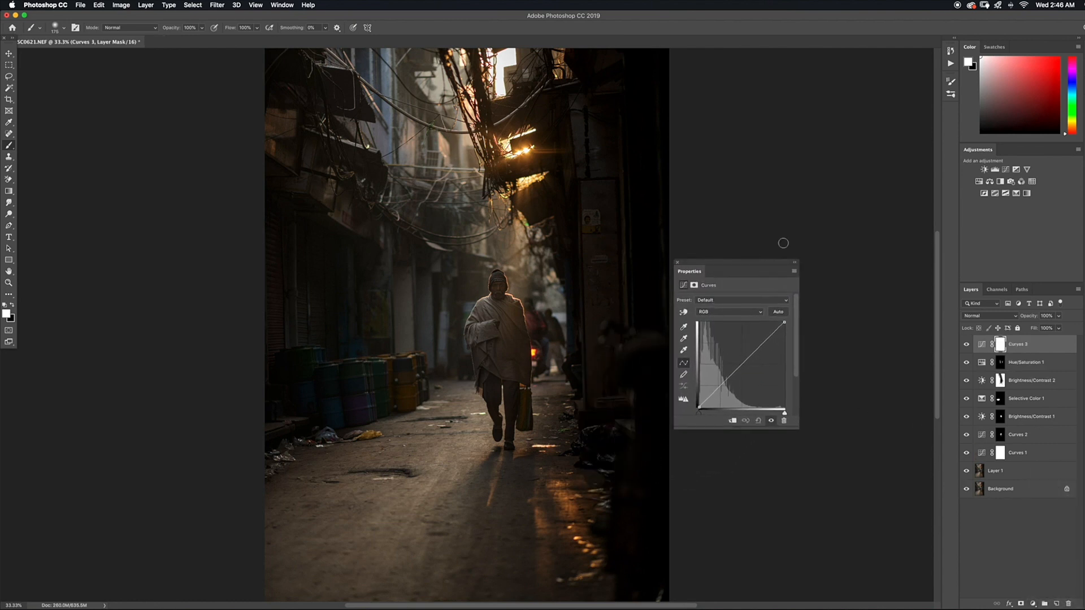
{"action": "left_click", "coordinate": [761, 344]}
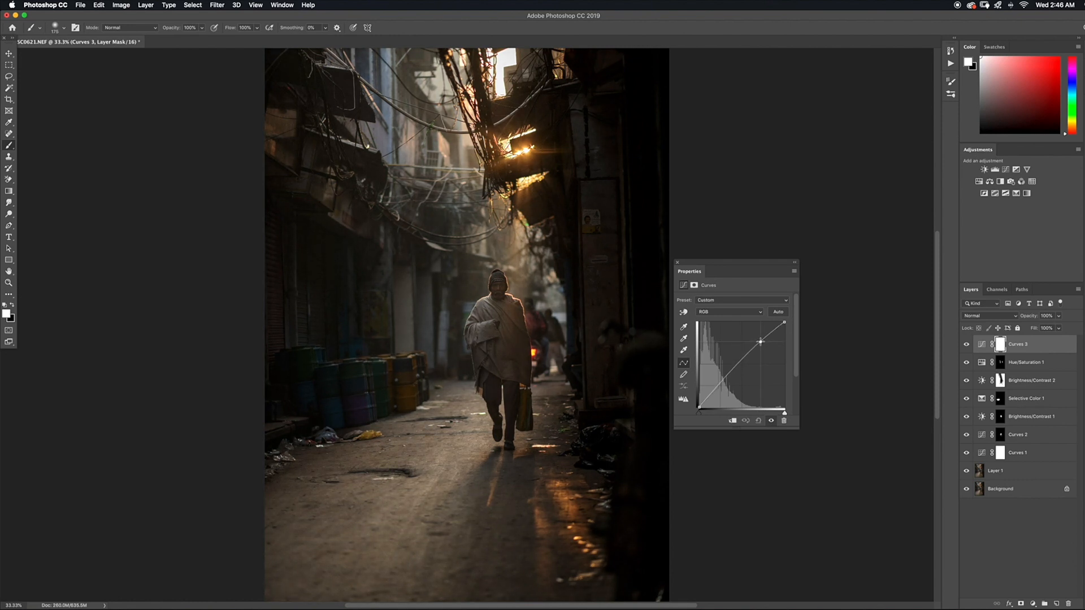
{"action": "left_click_drag", "start_coordinate": [761, 342], "coordinate": [761, 340]}
{"action": "left_click_drag", "start_coordinate": [760, 341], "coordinate": [762, 341]}
{"action": "left_click", "coordinate": [722, 382]}
On the Curves 3 layer, adjust the Red and Blue channel curves with points in the highlights and shadows
{"action": "left_click", "coordinate": [729, 315]}
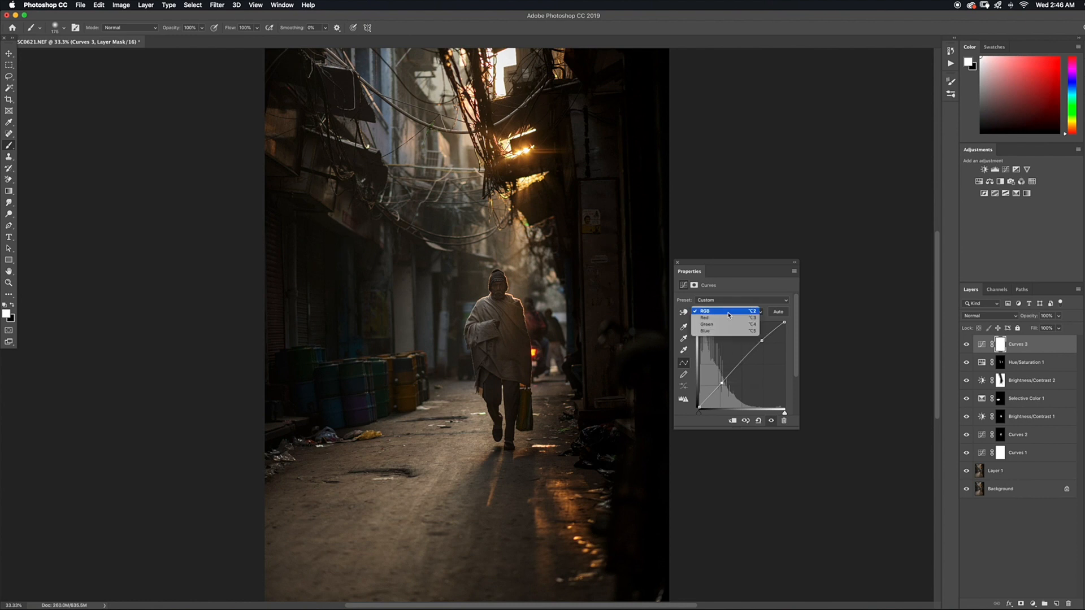
{"action": "left_click", "coordinate": [728, 320]}
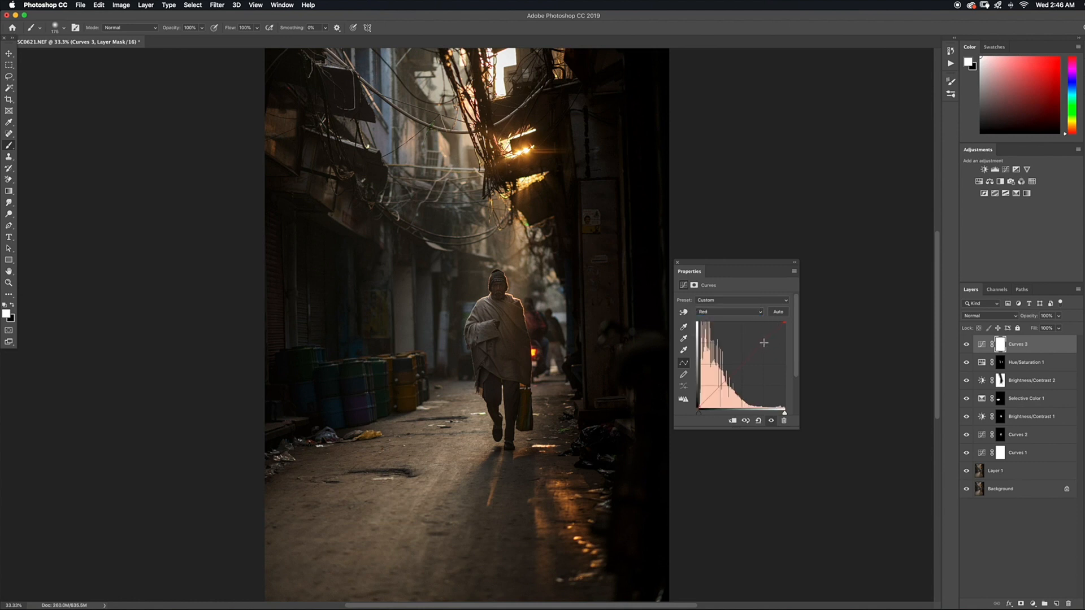
{"action": "left_click", "coordinate": [762, 342]}
{"action": "left_click", "coordinate": [724, 313]}
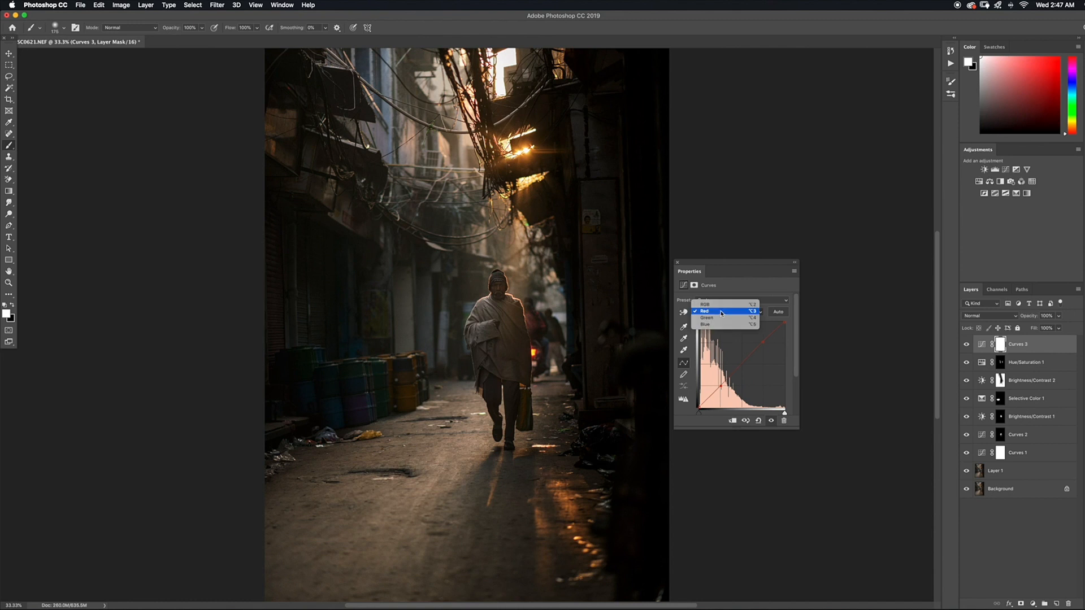
{"action": "left_click", "coordinate": [722, 324]}
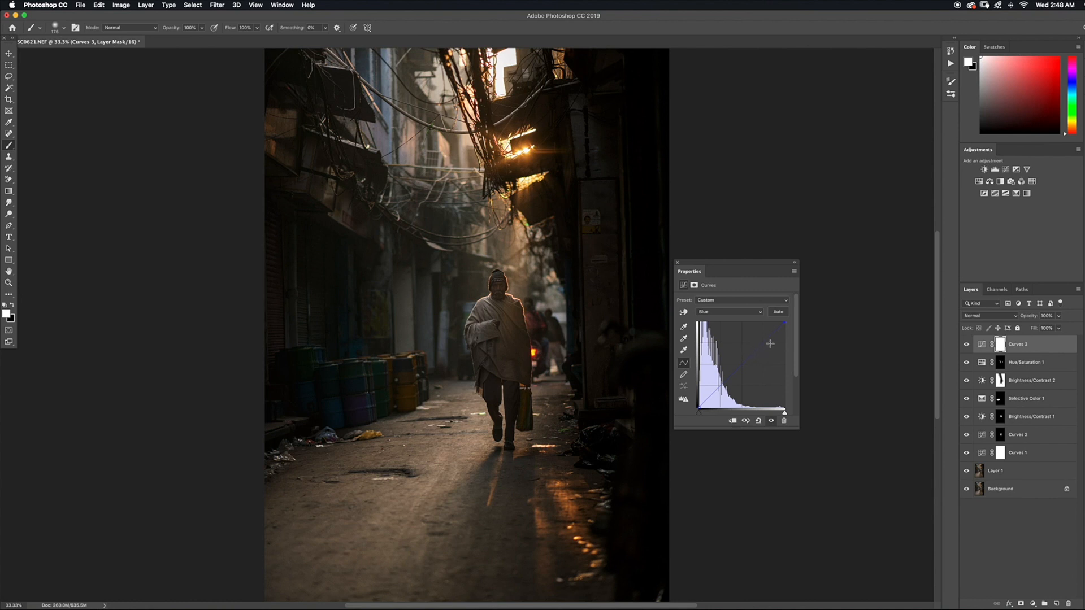
{"action": "left_click", "coordinate": [765, 343]}
Adjust the highlights point of the Green channel curve and collapse the Curves settings
{"action": "left_click", "coordinate": [726, 314]}
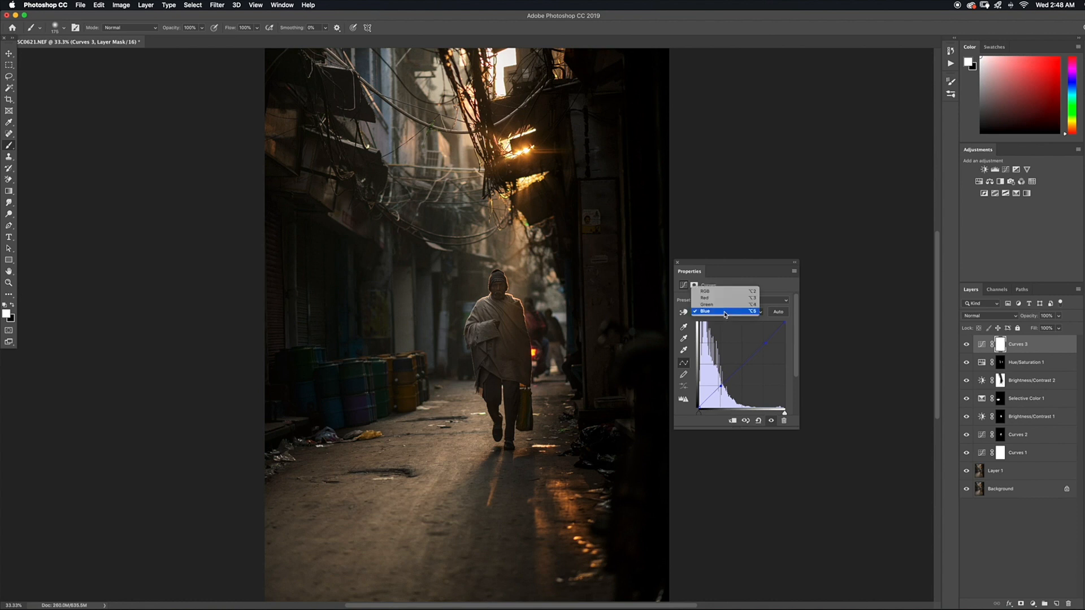
{"action": "left_click", "coordinate": [723, 304]}
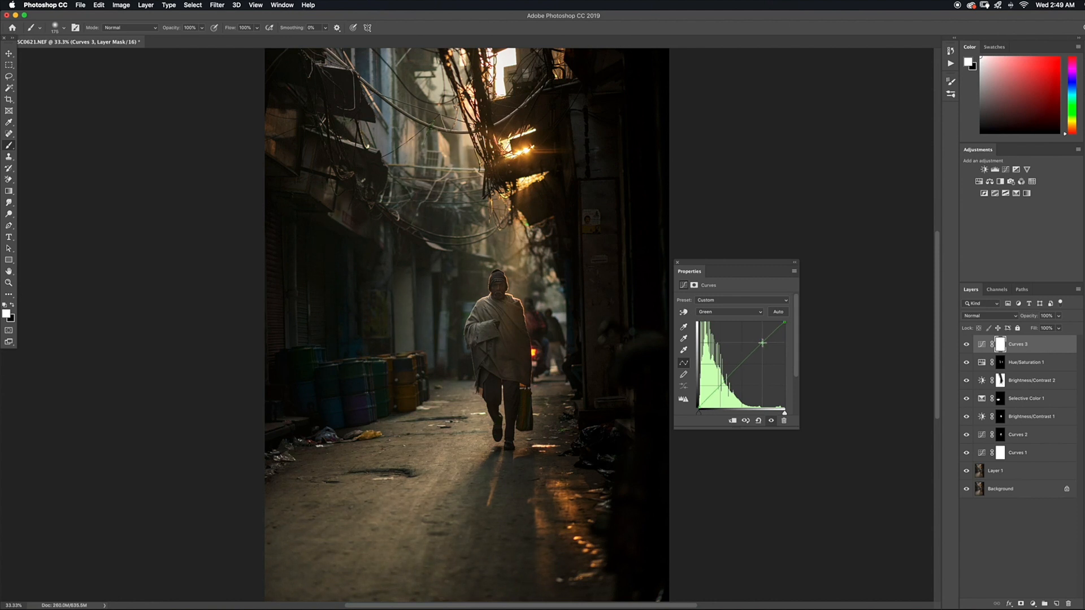
{"action": "key", "text": "super+minus"}
{"action": "left_click", "coordinate": [794, 262]}
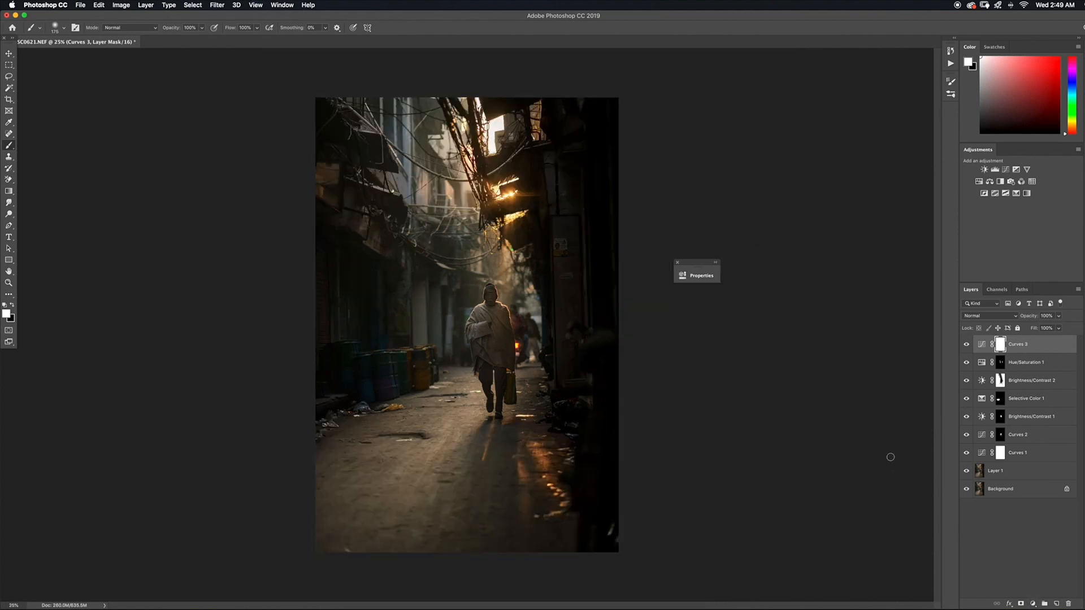
Add a Color Balance adjustment layer and shift its Highlights toward red and yellow, with Magenta–Green at +1
{"action": "left_click", "coordinate": [1034, 604]}
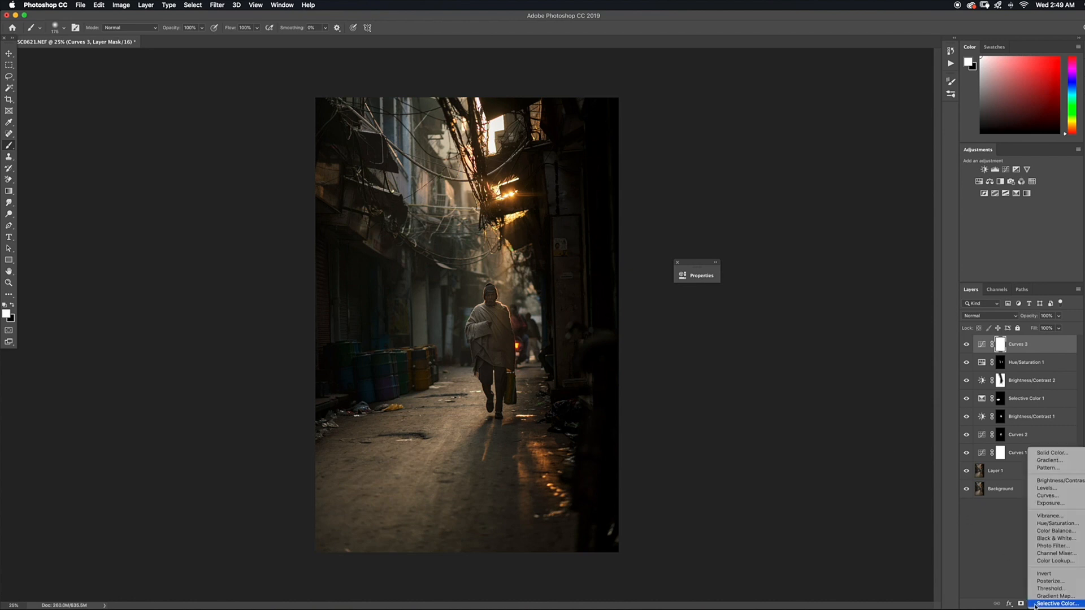
{"action": "left_click", "coordinate": [1043, 531]}
{"action": "left_click_drag", "start_coordinate": [603, 272], "coordinate": [675, 311]}
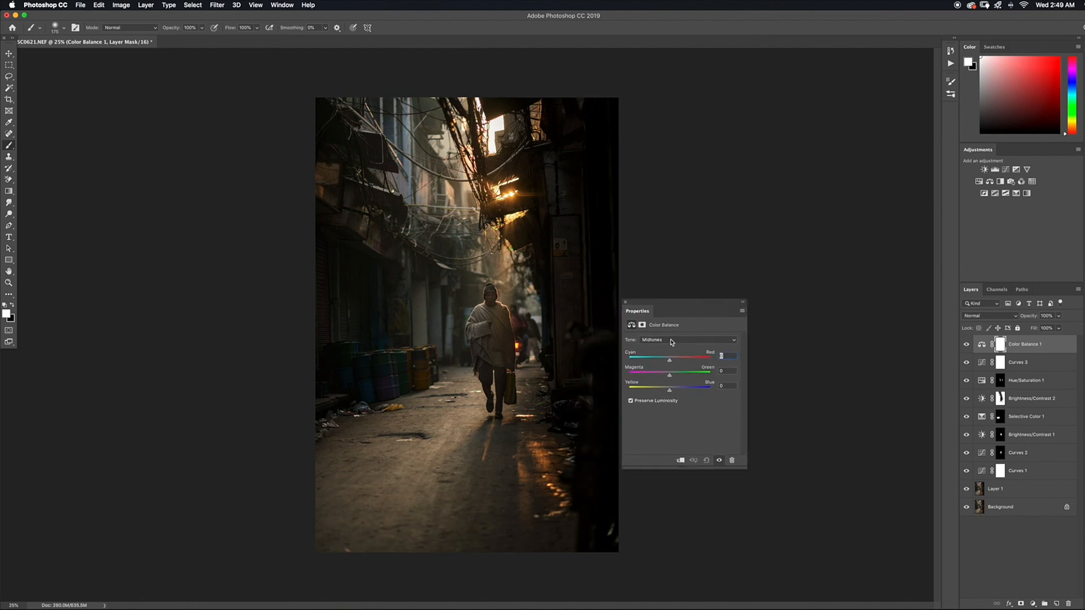
{"action": "left_click", "coordinate": [671, 340]}
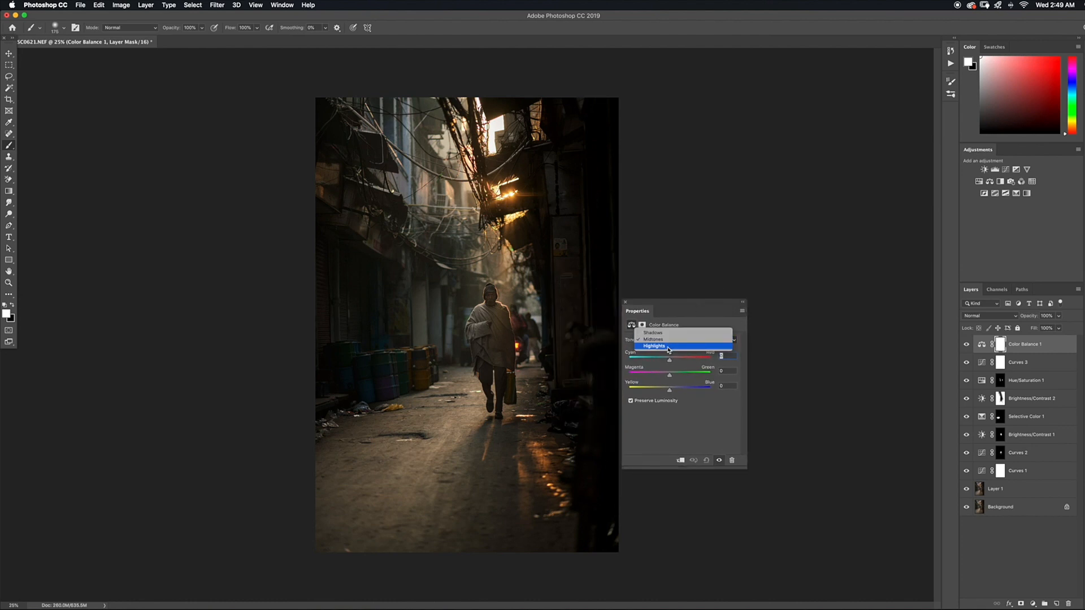
{"action": "left_click", "coordinate": [668, 347]}
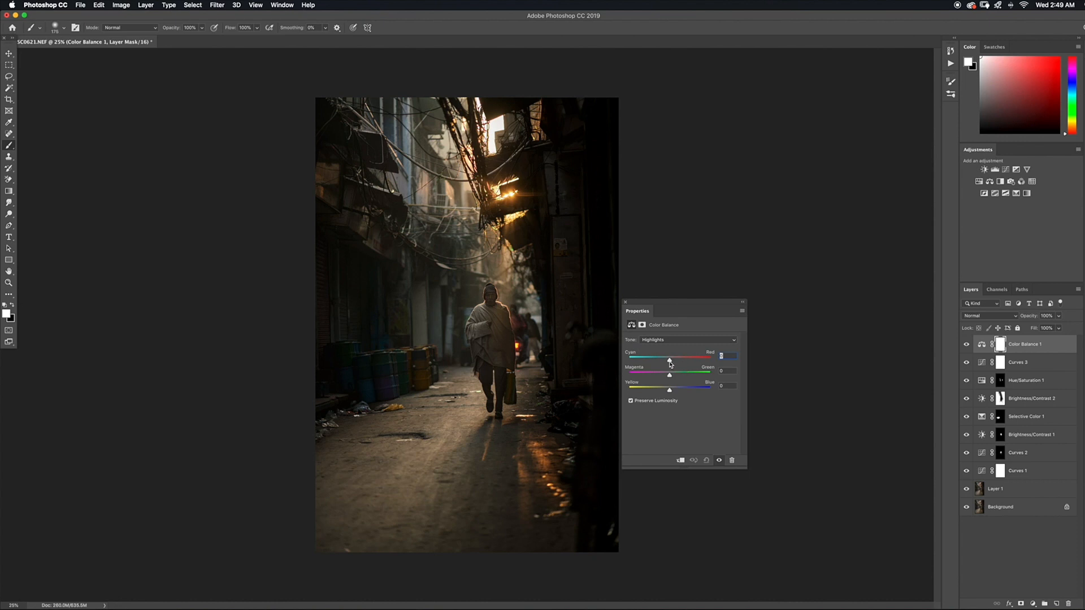
{"action": "left_click_drag", "start_coordinate": [670, 362], "coordinate": [673, 363]}
{"action": "left_click_drag", "start_coordinate": [670, 377], "coordinate": [669, 377]}
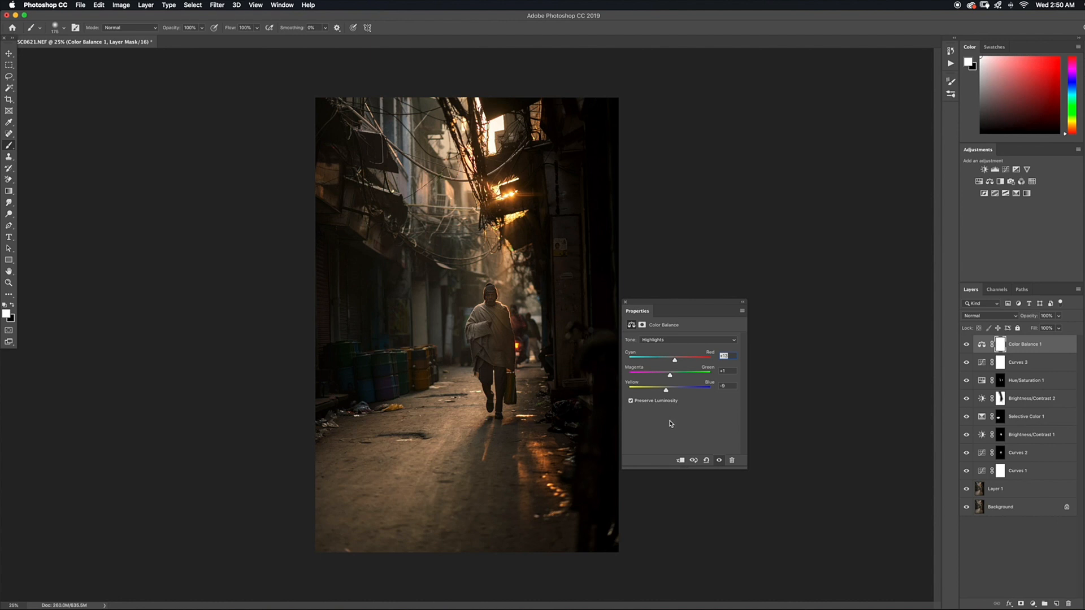
Switch Color Balance to Shadows, slightly adjust the Magenta–Green balance, and collapse the settings
{"action": "left_click", "coordinate": [658, 341]}
{"action": "left_click", "coordinate": [660, 328]}
{"action": "left_click_drag", "start_coordinate": [670, 377], "coordinate": [672, 377]}
{"action": "left_click", "coordinate": [741, 303]}
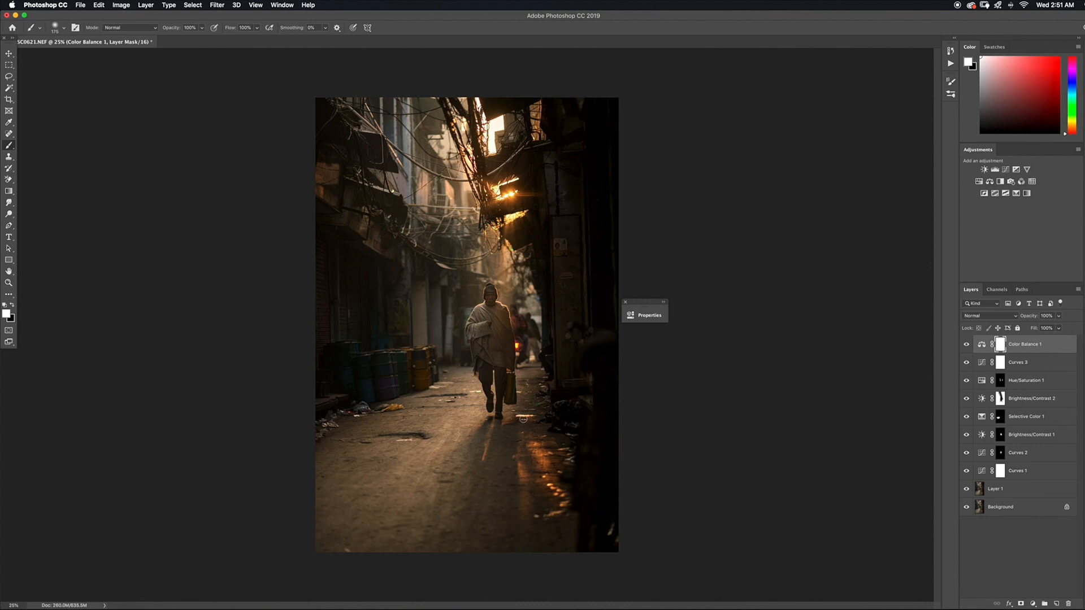
Paint black at 49% opacity with a very large brush over both dark sides of the alley on the Color Balance 1 mask
{"action": "key", "text": "bracketright"}
{"action": "key", "text": "bracketright"}
{"action": "key", "text": "bracketright"}
{"action": "key", "text": "bracketright"}
{"action": "key", "text": "bracketright"}
{"action": "key", "text": "bracketright"}
{"action": "key", "text": "bracketright"}
{"action": "key", "text": "bracketright"}
{"action": "key", "text": "bracketright"}
{"action": "key", "text": "bracketright"}
{"action": "key", "text": "bracketright"}
{"action": "key", "text": "bracketright"}
{"action": "key", "text": "bracketright"}
{"action": "key", "text": "x"}
{"action": "key", "text": "bracketright"}
{"action": "key", "text": "bracketright"}
{"action": "key", "text": "bracketright"}
{"action": "left_click", "coordinate": [201, 27]}
{"action": "left_click_drag", "start_coordinate": [186, 41], "coordinate": [182, 40]}
{"action": "key", "text": "bracketright"}
{"action": "key", "text": "bracketright"}
{"action": "key", "text": "bracketright"}
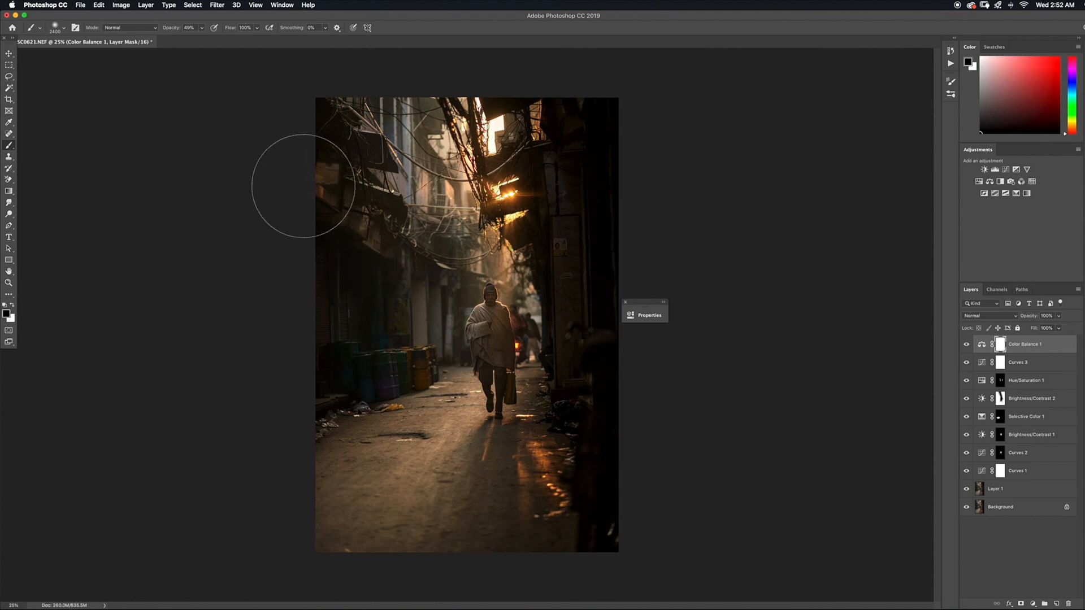
{"action": "left_click_drag", "start_coordinate": [332, 295], "coordinate": [355, 375]}
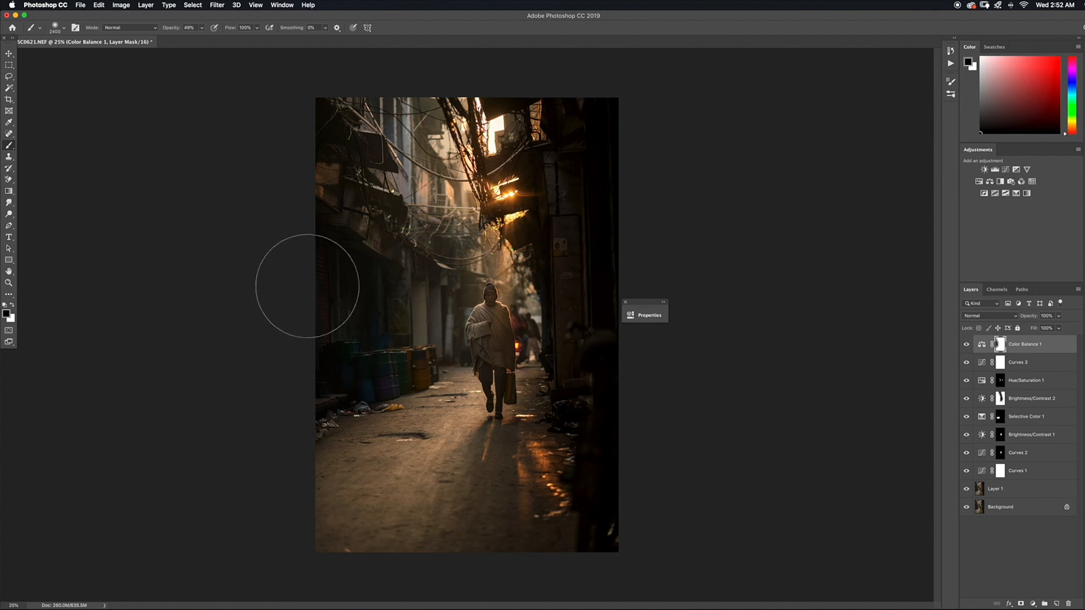
{"action": "mouse_move", "coordinate": [334, 300]}
{"action": "left_mouse_down"}
{"action": "mouse_move", "coordinate": [331, 279]}
{"action": "mouse_move", "coordinate": [315, 279]}
{"action": "mouse_move", "coordinate": [317, 332]}
{"action": "left_mouse_up"}
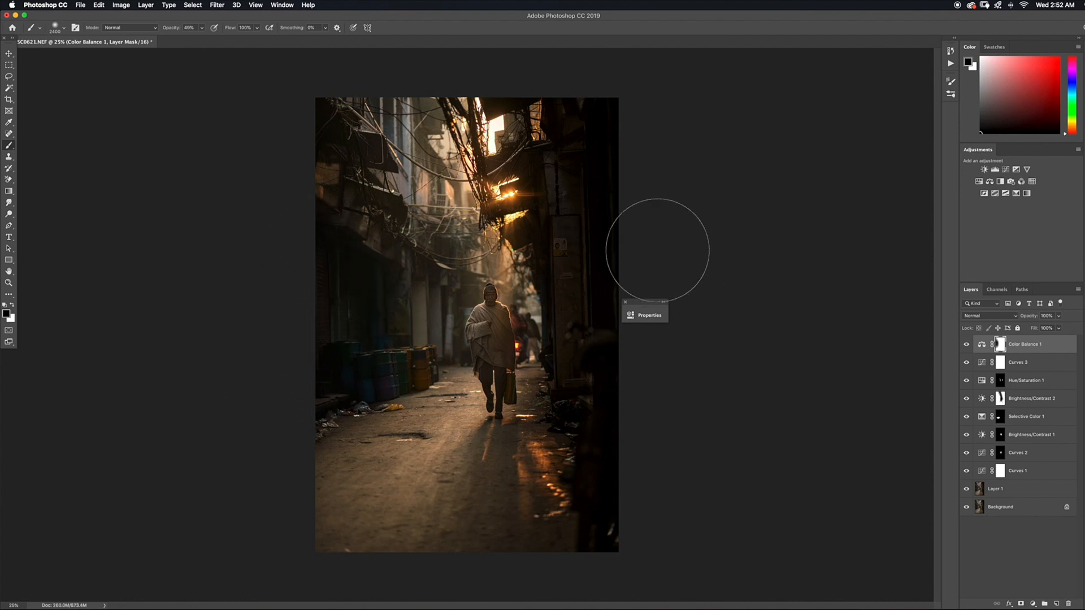
{"action": "mouse_move", "coordinate": [582, 539]}
{"action": "left_mouse_down"}
{"action": "mouse_move", "coordinate": [618, 508]}
{"action": "mouse_move", "coordinate": [566, 113]}
{"action": "mouse_move", "coordinate": [587, 135]}
{"action": "left_mouse_up"}
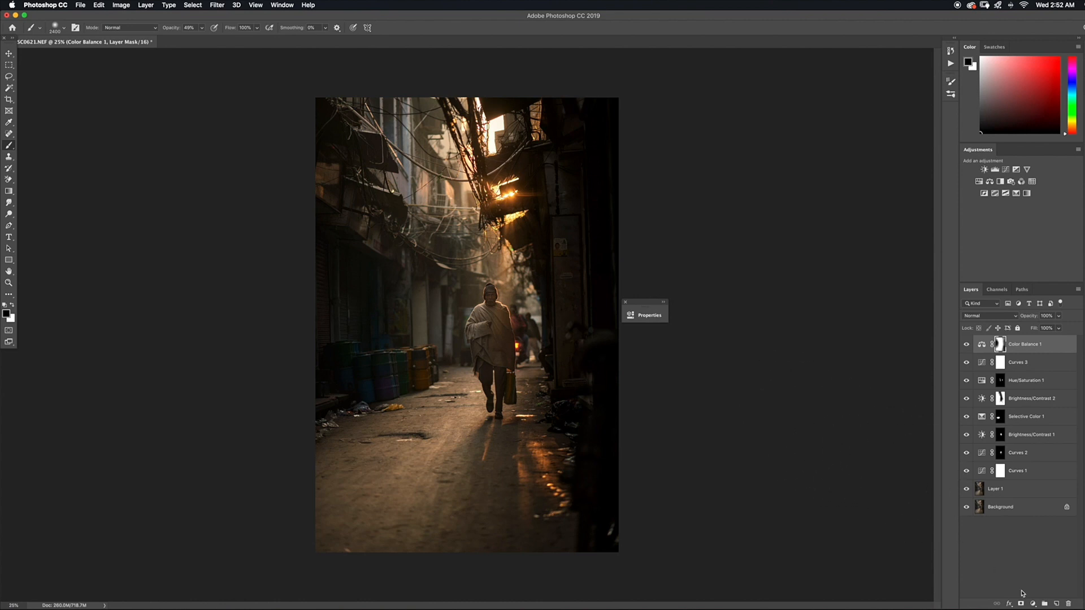
Add a second Color Balance layer, shift its Shadows toward cyan and blue, and collapse the settings
{"action": "left_click", "coordinate": [1034, 605]}
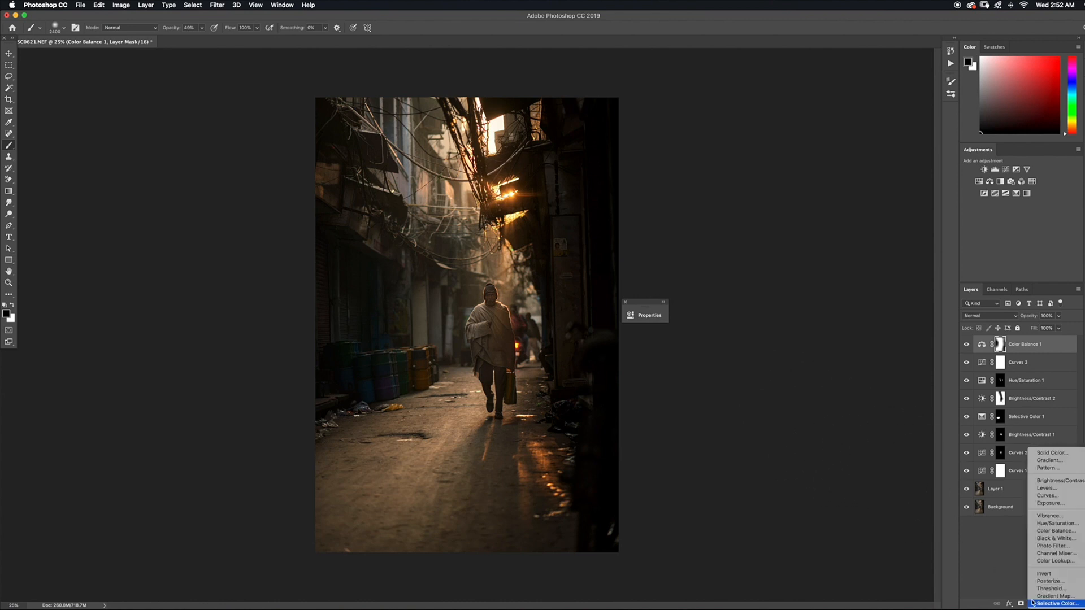
{"action": "left_click", "coordinate": [1045, 535]}
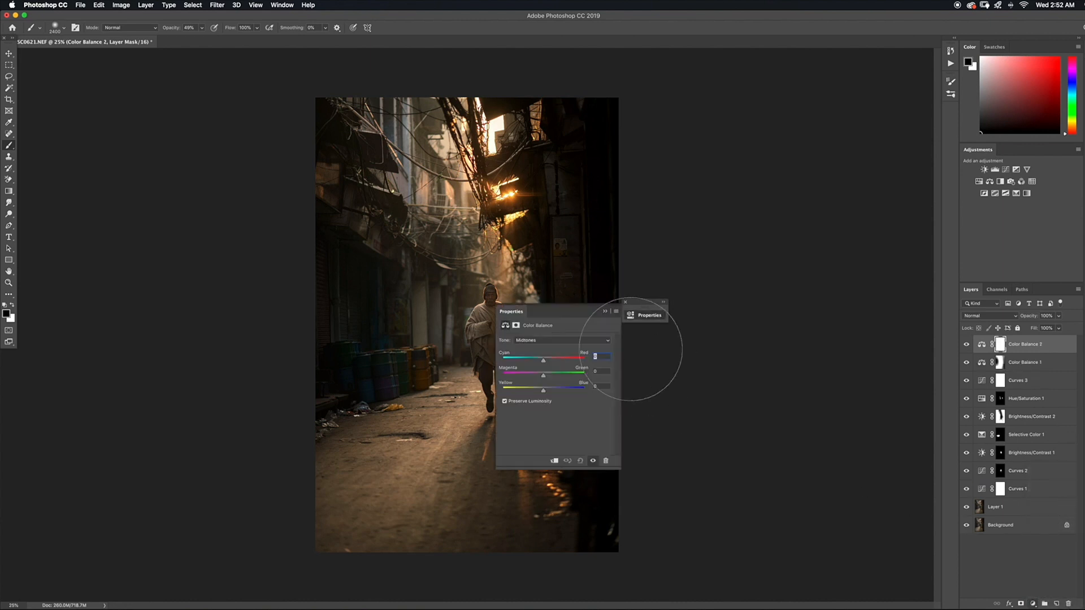
{"action": "left_click", "coordinate": [539, 340]}
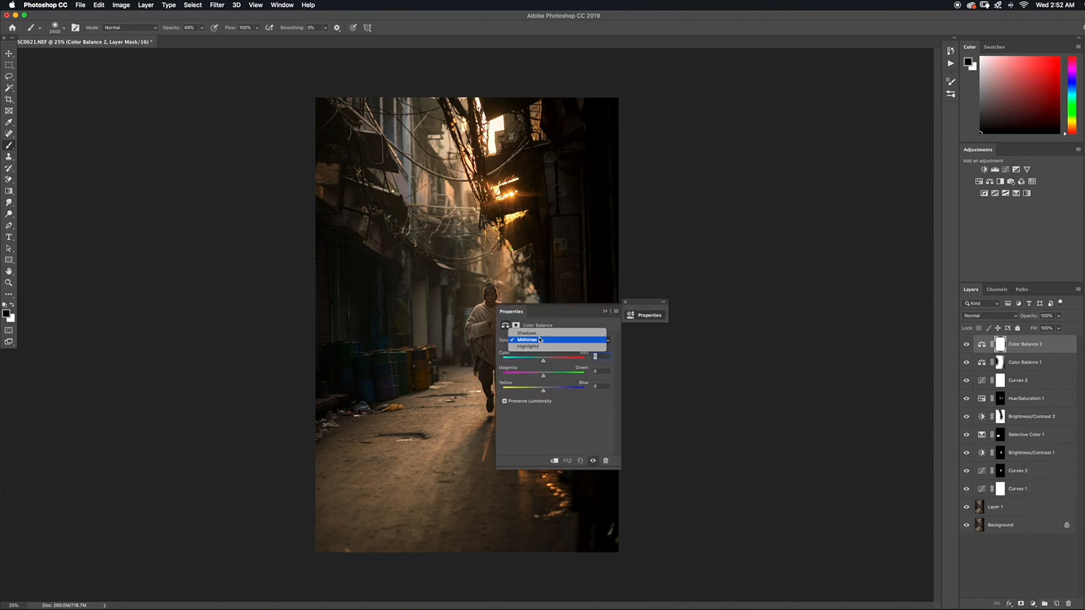
{"action": "left_click", "coordinate": [529, 333]}
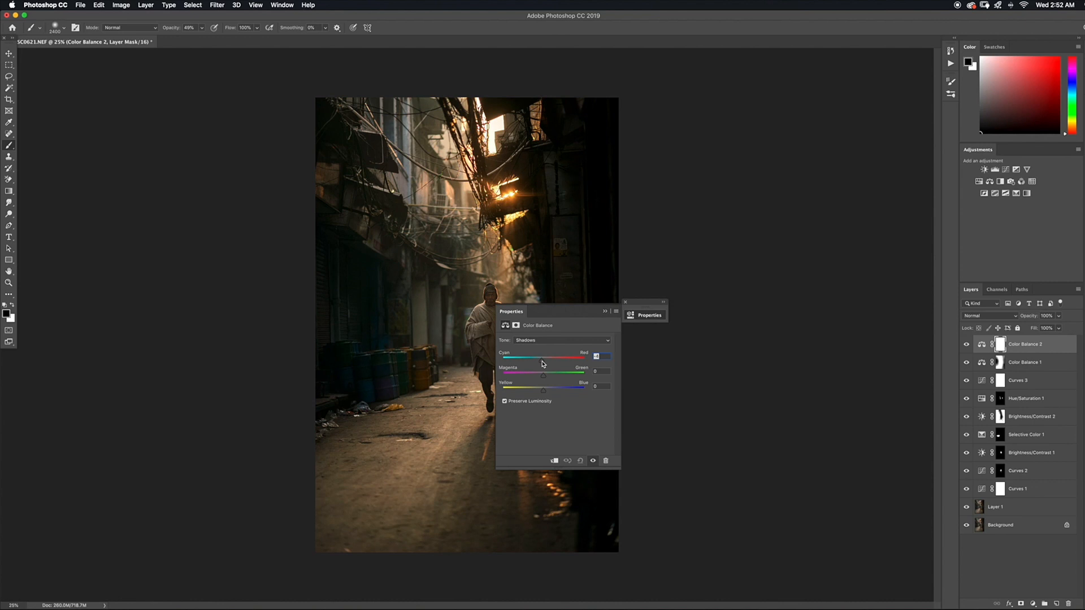
{"action": "left_click_drag", "start_coordinate": [542, 364], "coordinate": [542, 363]}
{"action": "left_click", "coordinate": [606, 313]}
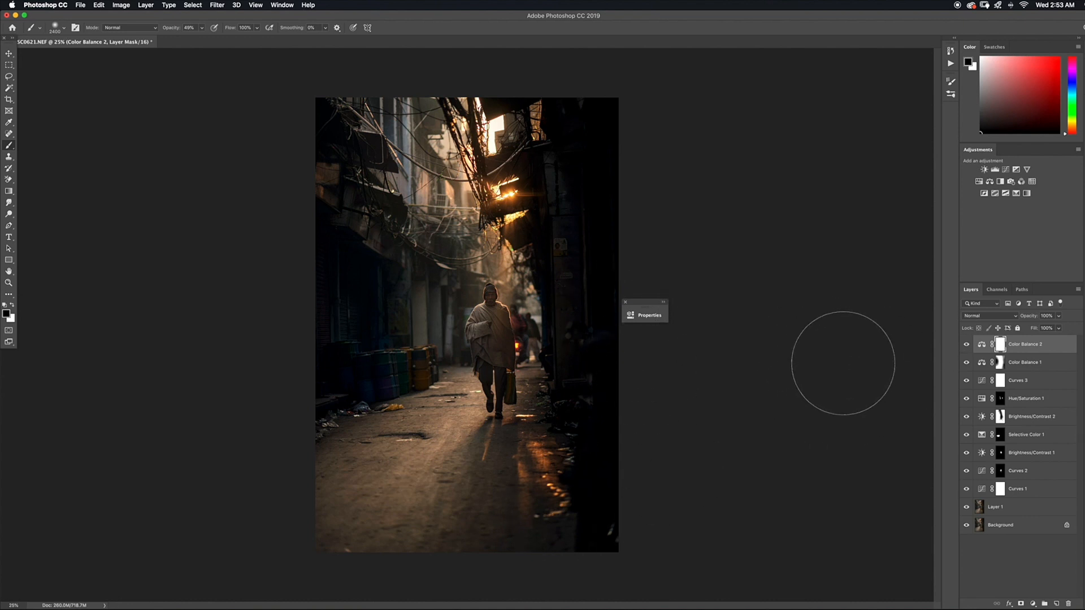
Invert the Color Balance 2 mask to black and paint white at 100% opacity with a 3000 px brush over both sides of the alley
{"action": "key", "text": "super+i"}
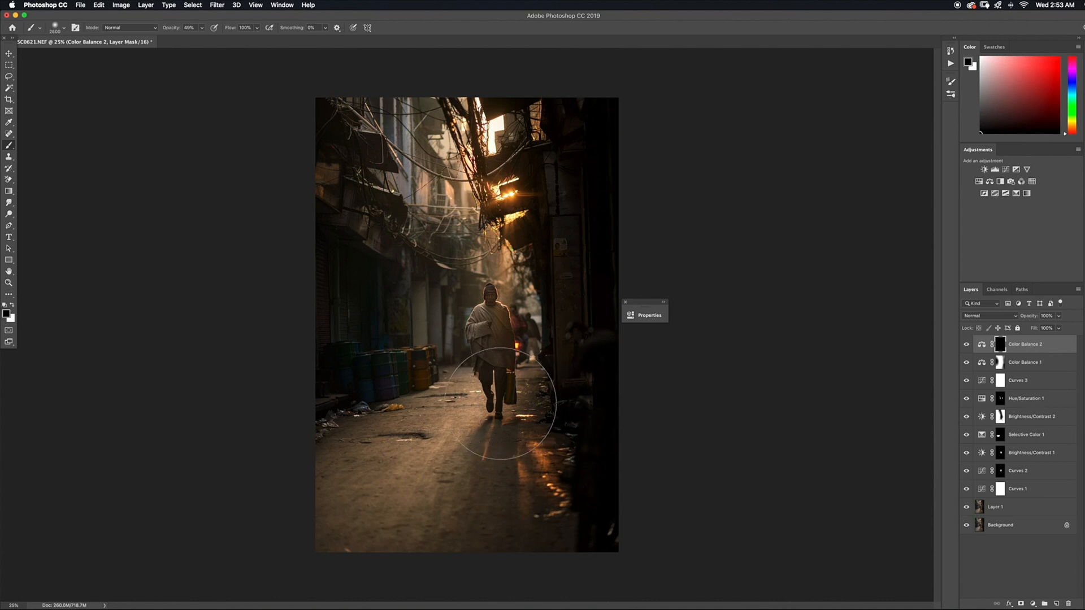
{"action": "key", "text": "bracketright"}
{"action": "key", "text": "x"}
{"action": "left_click", "coordinate": [202, 27]}
{"action": "left_click_drag", "start_coordinate": [201, 37], "coordinate": [222, 38]}
{"action": "mouse_move", "coordinate": [336, 359]}
{"action": "left_mouse_down"}
{"action": "mouse_move", "coordinate": [318, 316]}
{"action": "mouse_move", "coordinate": [358, 338]}
{"action": "mouse_move", "coordinate": [353, 309]}
{"action": "left_mouse_up"}
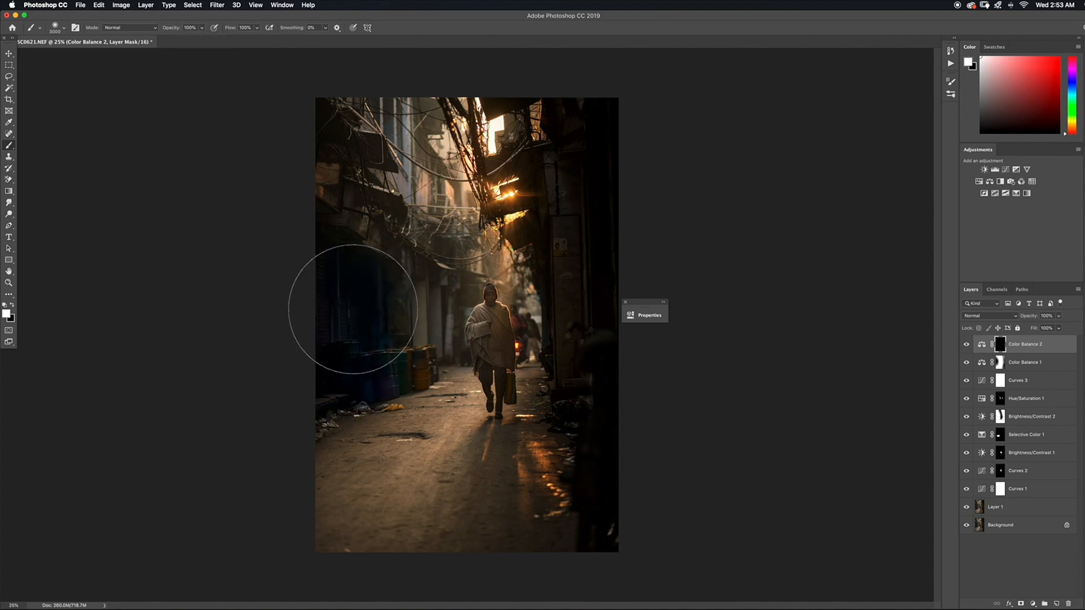
{"action": "left_click_drag", "start_coordinate": [281, 177], "coordinate": [324, 184]}
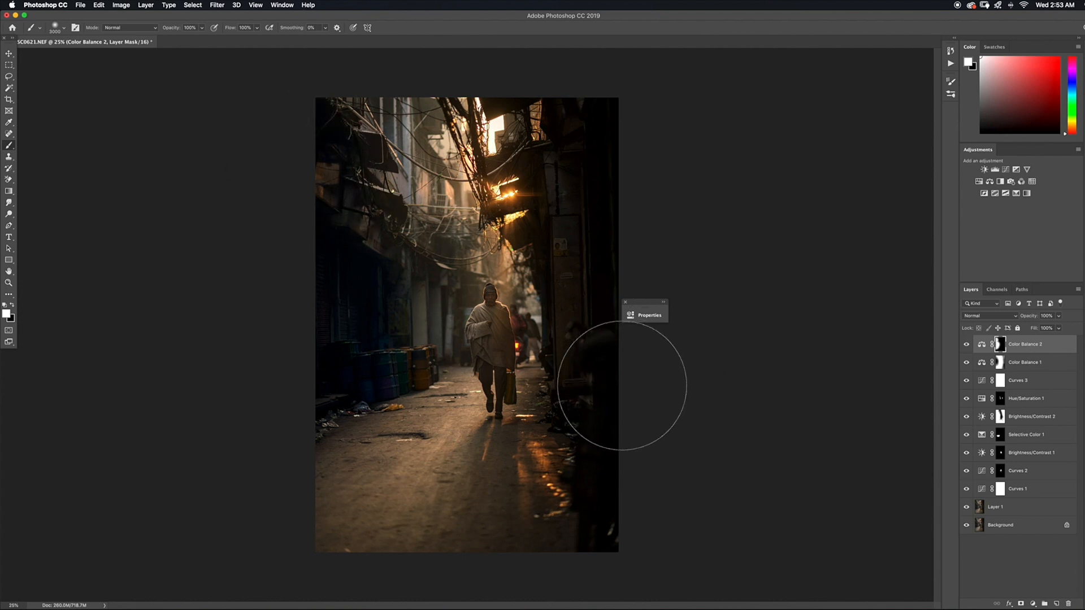
{"action": "left_click_drag", "start_coordinate": [632, 509], "coordinate": [588, 521]}
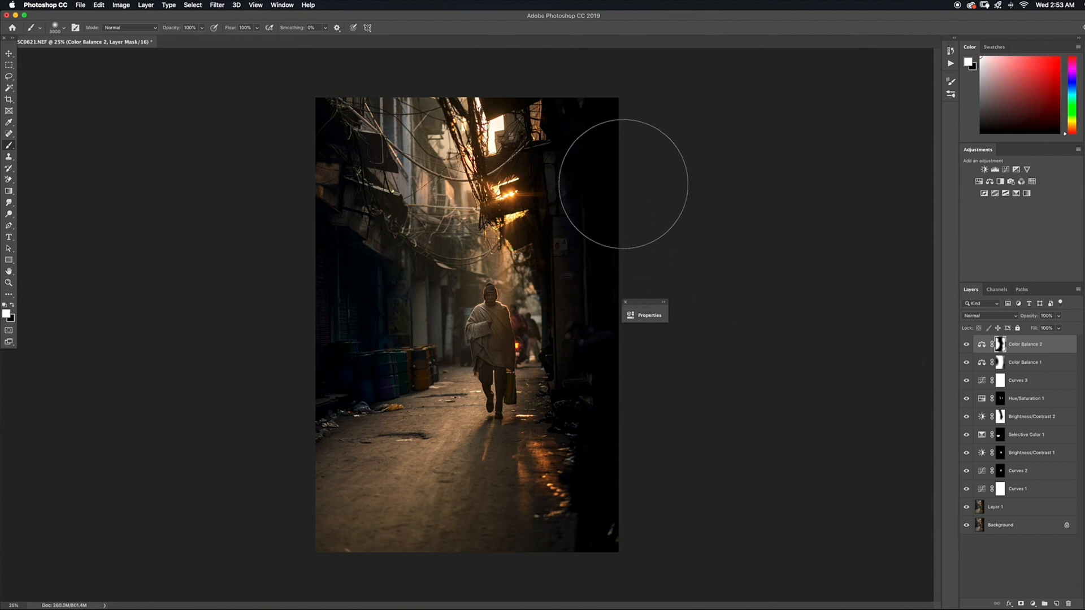
Lower the opacity of the Color Balance 2 layer to 30%
{"action": "left_click", "coordinate": [1038, 344]}
{"action": "left_click", "coordinate": [1059, 316]}
{"action": "left_click_drag", "start_coordinate": [1060, 328], "coordinate": [1029, 336]}
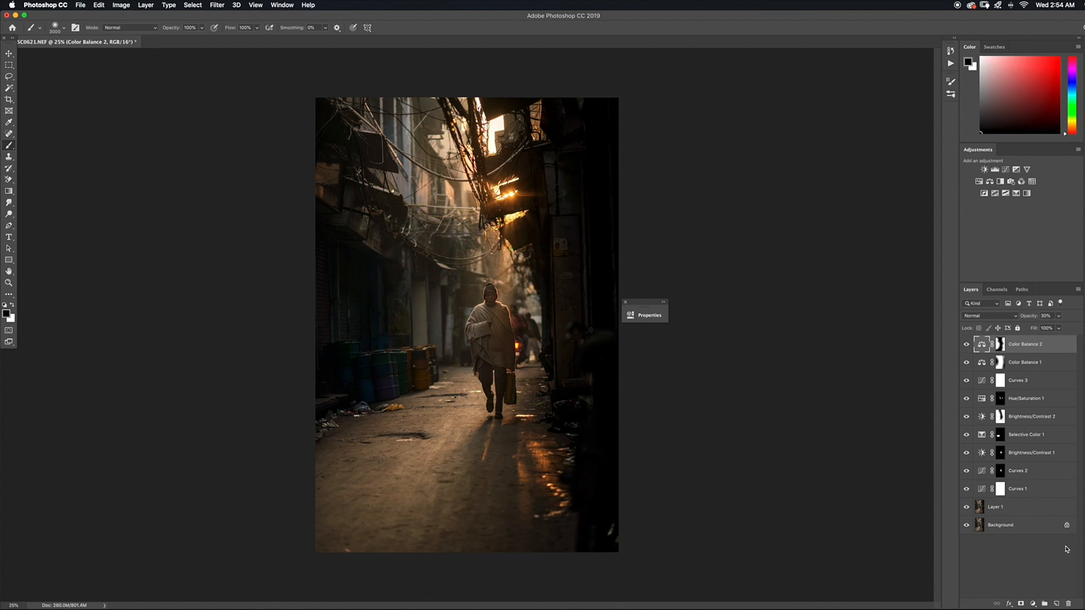
Add a third Brightness/Contrast layer, raise its Contrast to 54, and collapse the settings
{"action": "left_click", "coordinate": [1034, 603]}
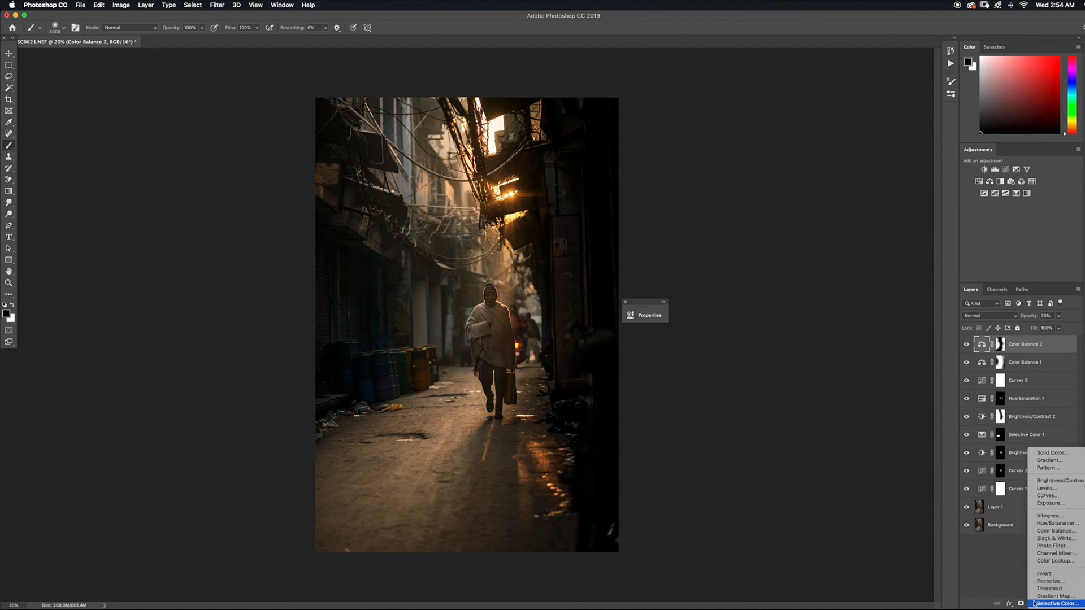
{"action": "left_click", "coordinate": [1044, 483]}
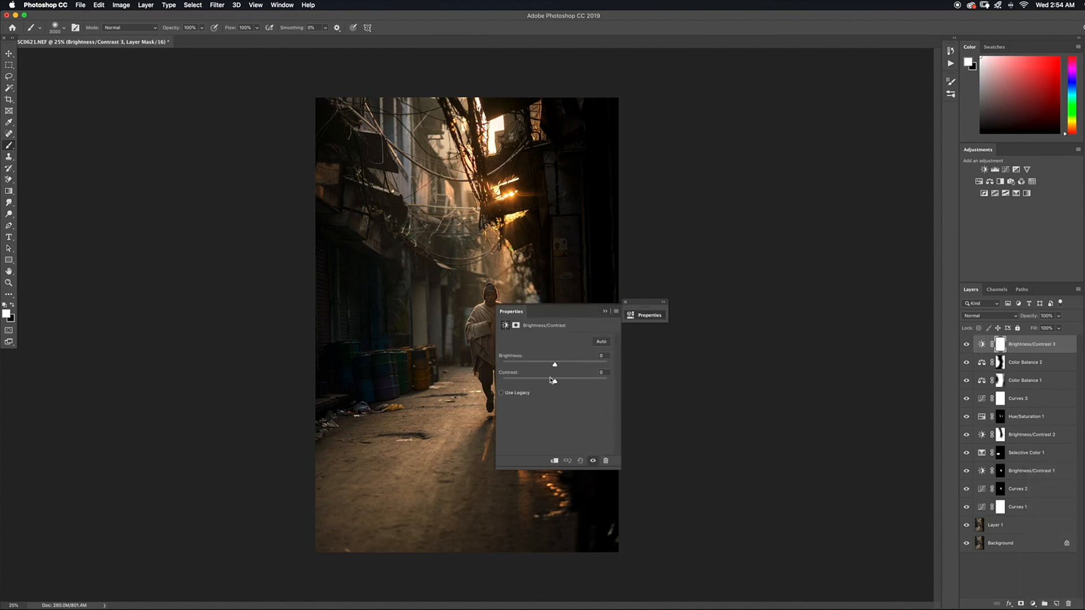
{"action": "left_click_drag", "start_coordinate": [545, 313], "coordinate": [635, 307]}
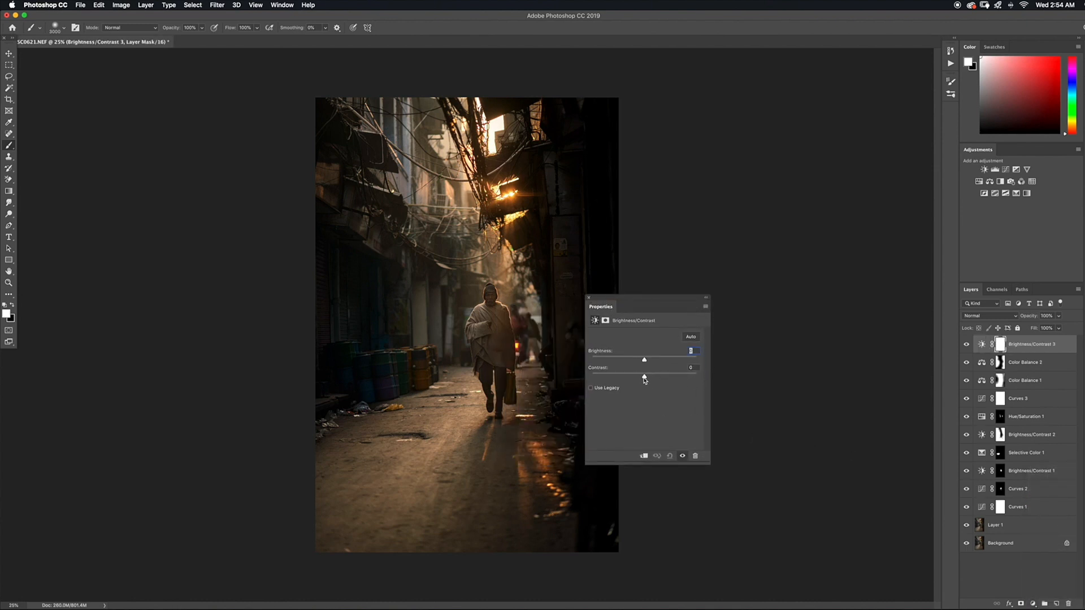
{"action": "left_click_drag", "start_coordinate": [647, 379], "coordinate": [672, 376]}
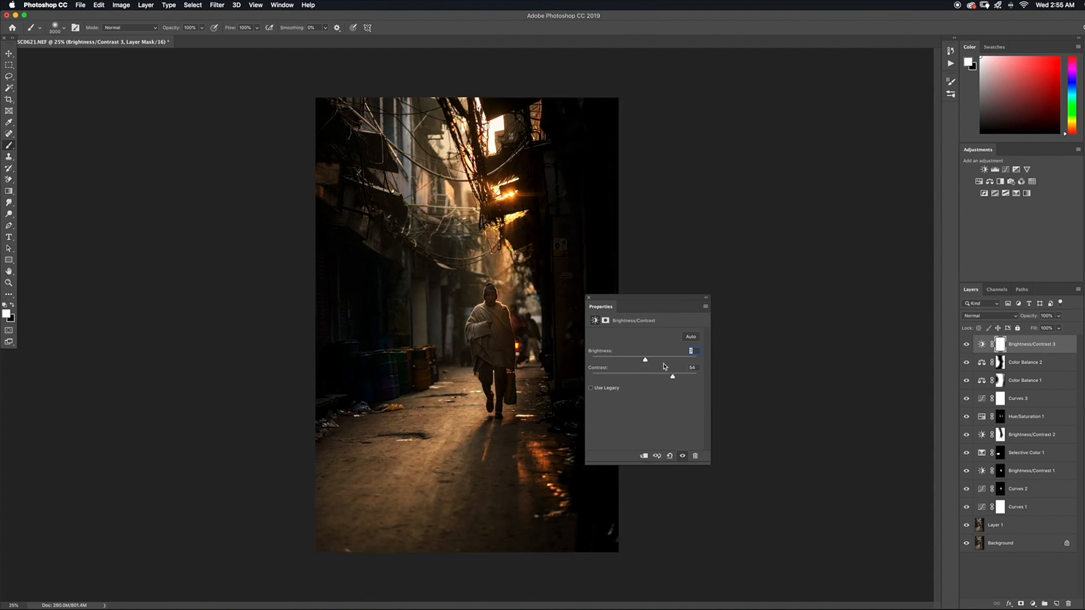
{"action": "left_click", "coordinate": [705, 297]}
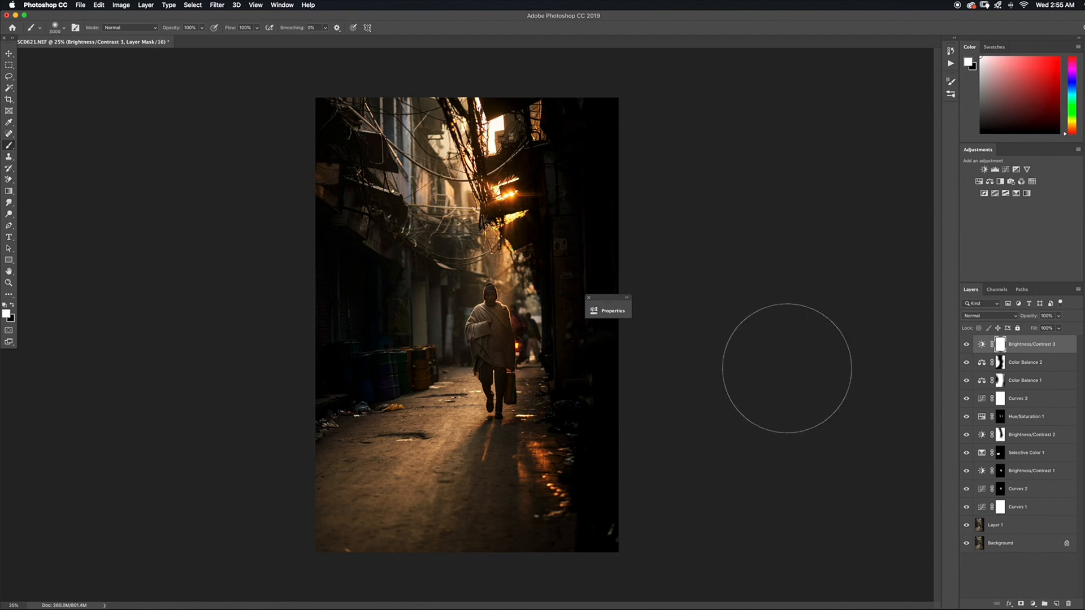
Invert the Brightness/Contrast 3 mask to black and paint white with a smaller brush over the street in front of the man
{"action": "key", "text": "super+i"}
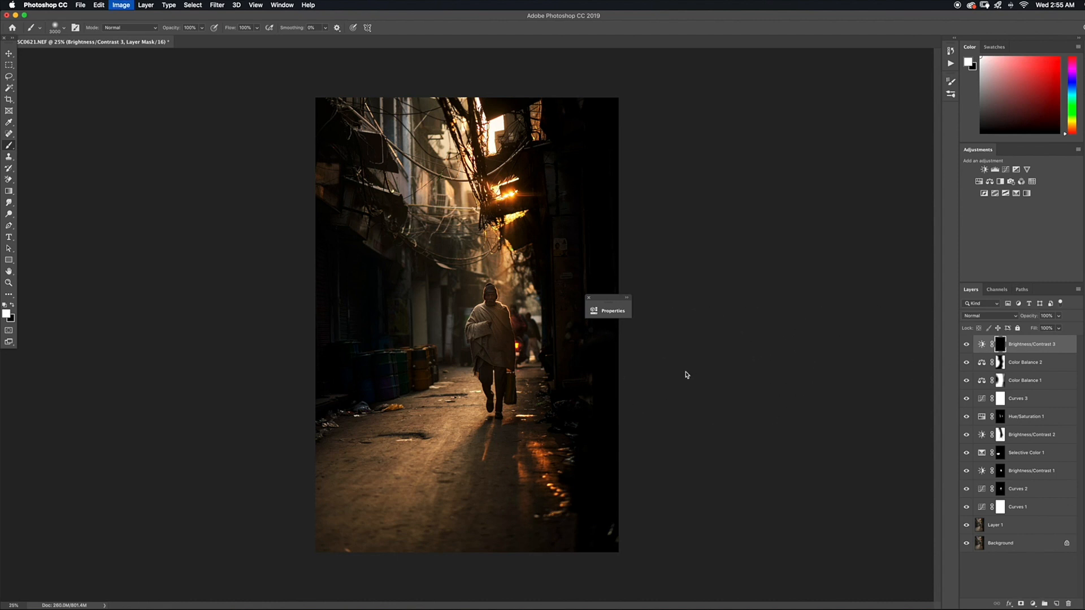
{"action": "key", "text": "bracketleft"}
{"action": "key", "text": "bracketleft"}
{"action": "key", "text": "bracketleft"}
{"action": "key", "text": "bracketleft"}
{"action": "key", "text": "bracketleft"}
{"action": "key", "text": "bracketleft"}
{"action": "key", "text": "bracketleft"}
{"action": "key", "text": "bracketleft"}
{"action": "key", "text": "bracketleft"}
{"action": "key", "text": "bracketleft"}
{"action": "key", "text": "bracketleft"}
{"action": "key", "text": "bracketleft"}
{"action": "key", "text": "bracketleft"}
{"action": "key", "text": "bracketleft"}
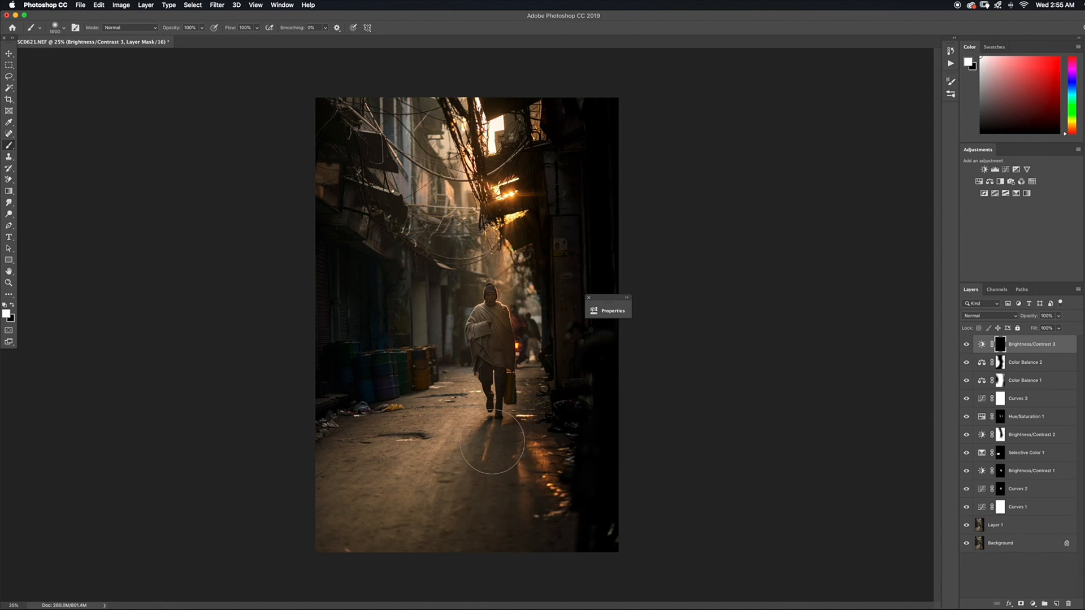
{"action": "mouse_move", "coordinate": [485, 477]}
{"action": "left_mouse_down"}
{"action": "mouse_move", "coordinate": [431, 503]}
{"action": "mouse_move", "coordinate": [503, 498]}
{"action": "mouse_move", "coordinate": [496, 552]}
{"action": "mouse_move", "coordinate": [506, 528]}
{"action": "mouse_move", "coordinate": [450, 518]}
{"action": "mouse_move", "coordinate": [399, 533]}
{"action": "mouse_move", "coordinate": [503, 508]}
{"action": "left_mouse_up"}
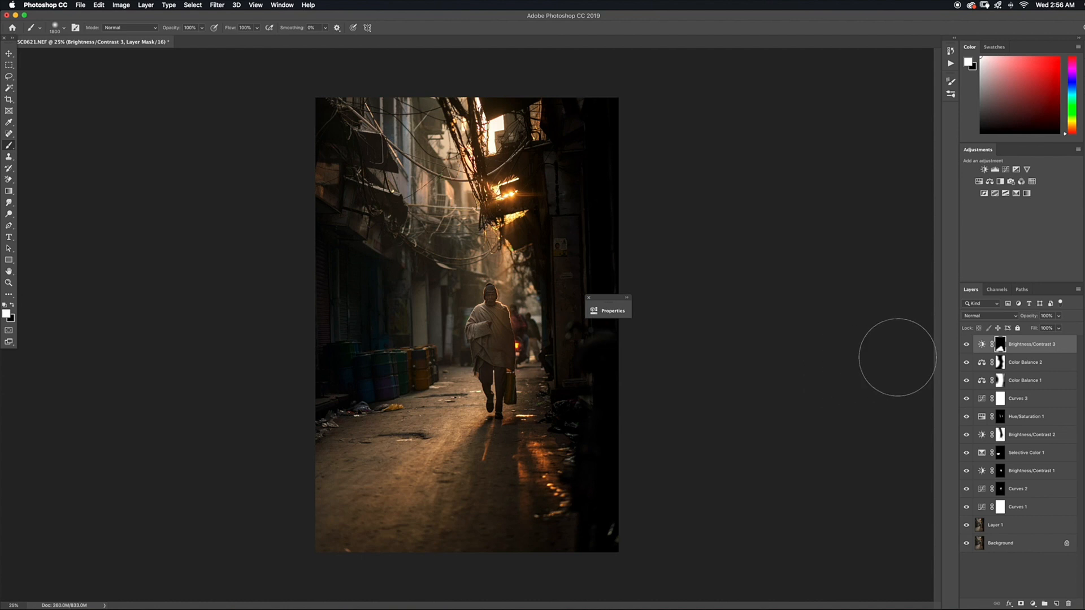
Try the Luminosity blend mode on the Brightness/Contrast 3 layer
{"action": "left_click", "coordinate": [993, 320]}
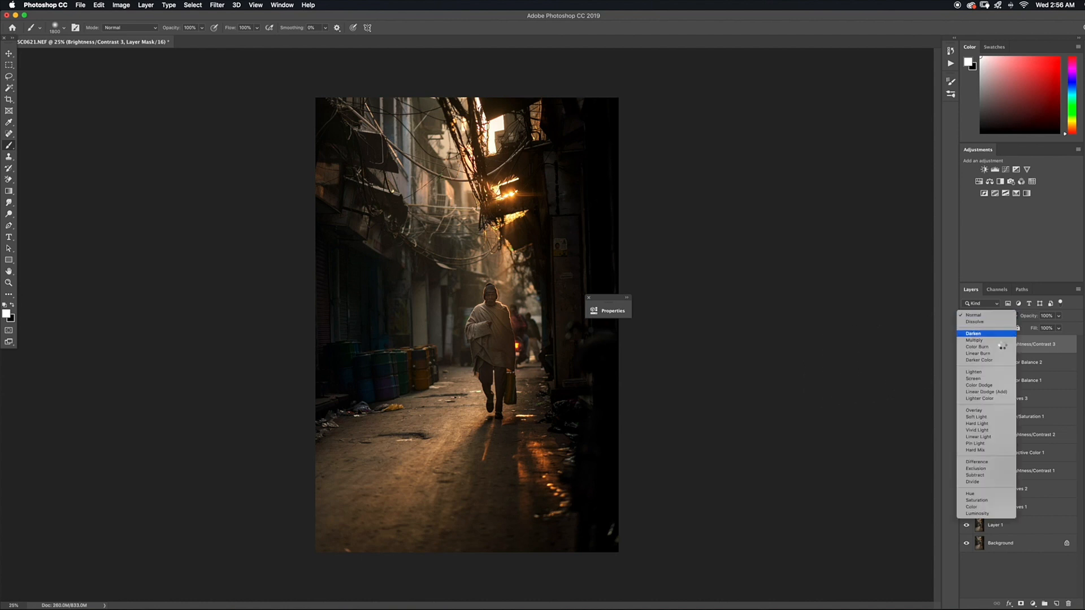
{"action": "left_click", "coordinate": [995, 514]}
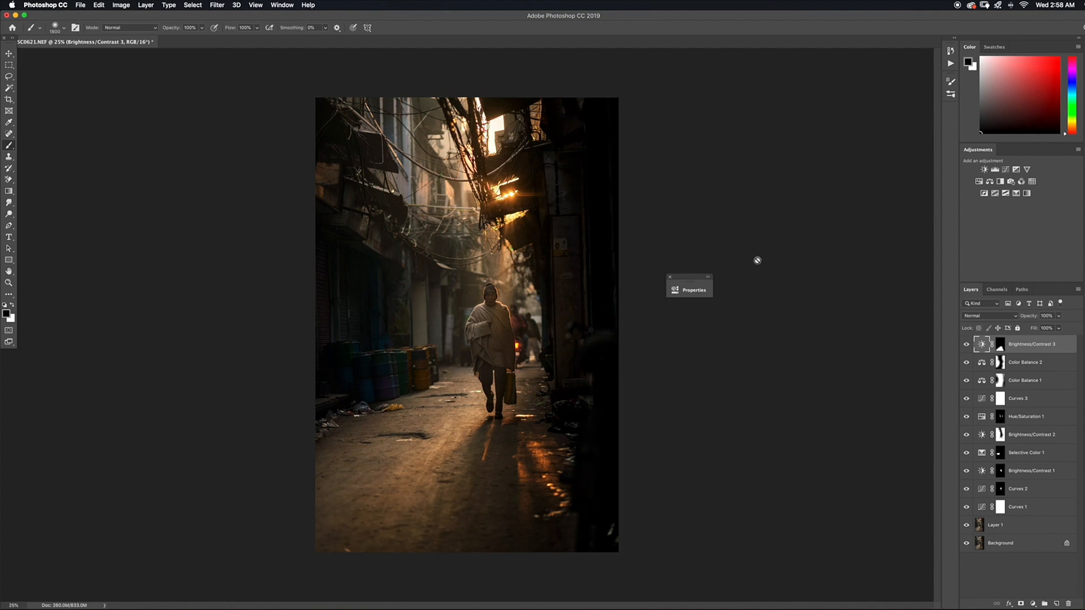
Stamp all visible layers into a new merged layer on top of the stack and duplicate that merged layer
{"action": "key", "text": "super+equal"}
{"action": "key", "text": "super+equal"}
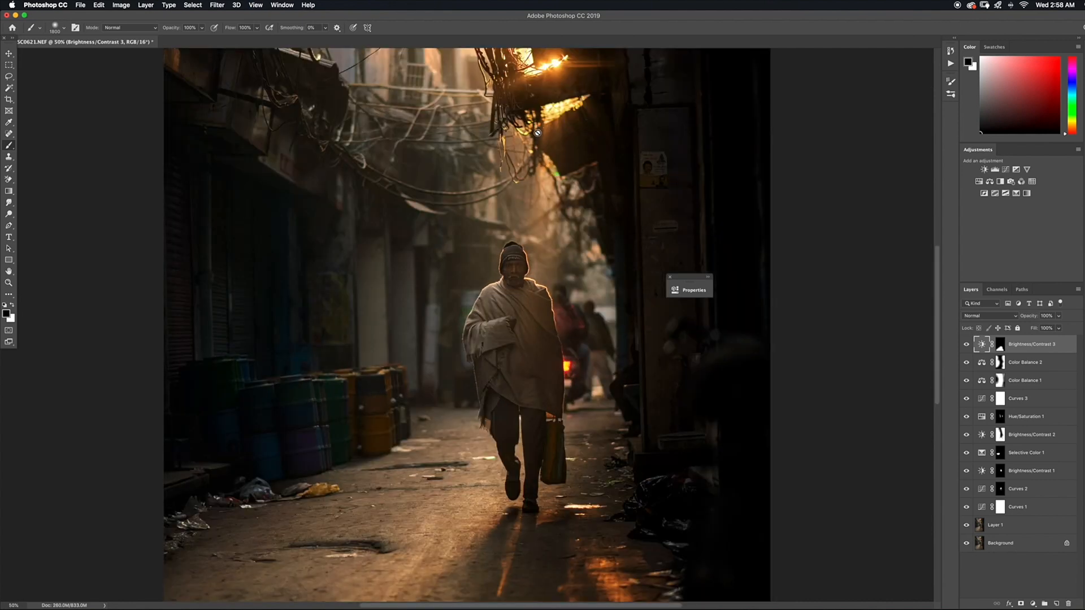
{"action": "scroll", "coordinate": [561, 331], "scroll_direction": "up", "scroll_amount": 10}
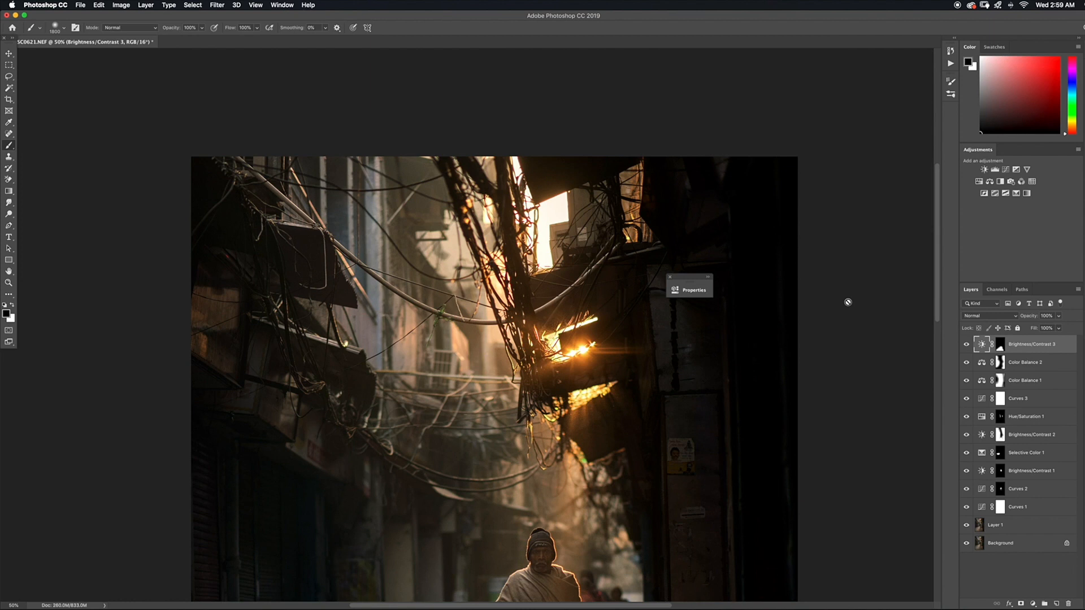
{"action": "key", "text": "alt+shift+super+e"}
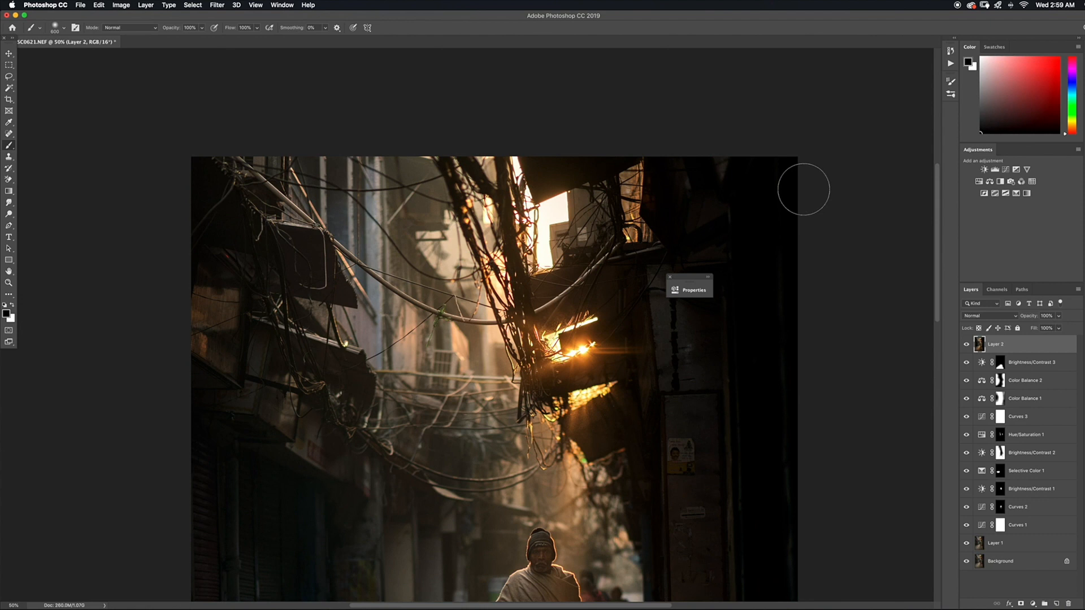
{"action": "key", "text": "super+j"}
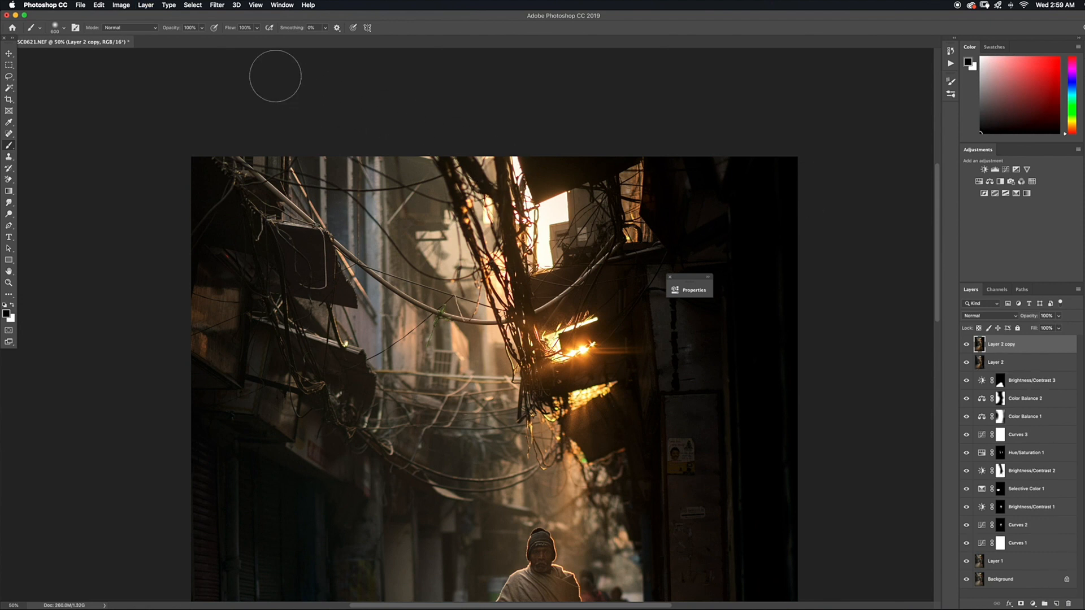
Apply a Gaussian Blur with a radius of about 62 pixels to the duplicated merged layer
{"action": "left_click", "coordinate": [218, 5]}
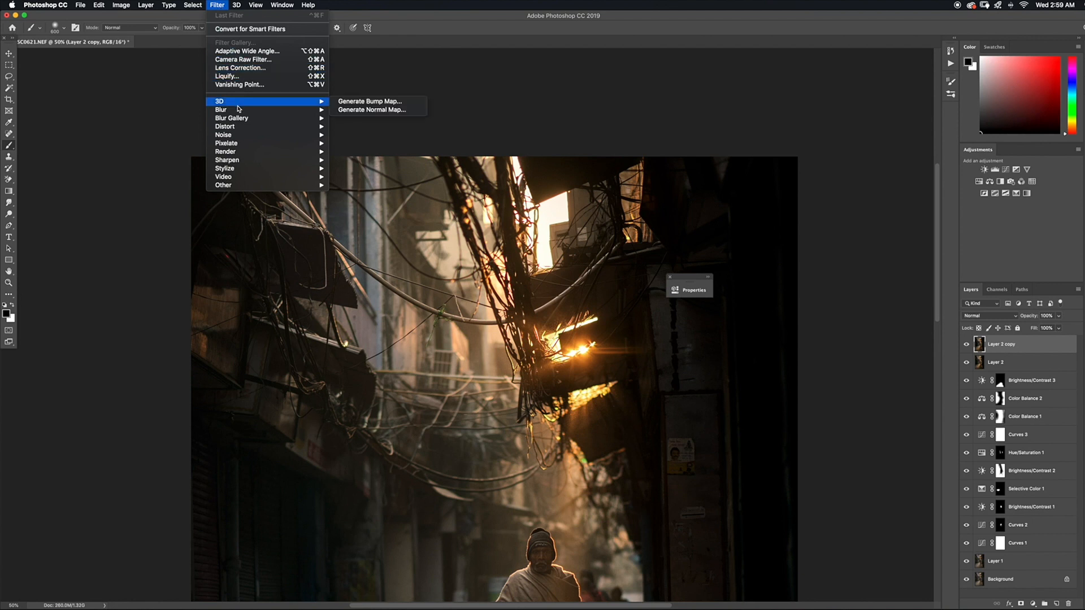
{"action": "mouse_move", "coordinate": [305, 110]}
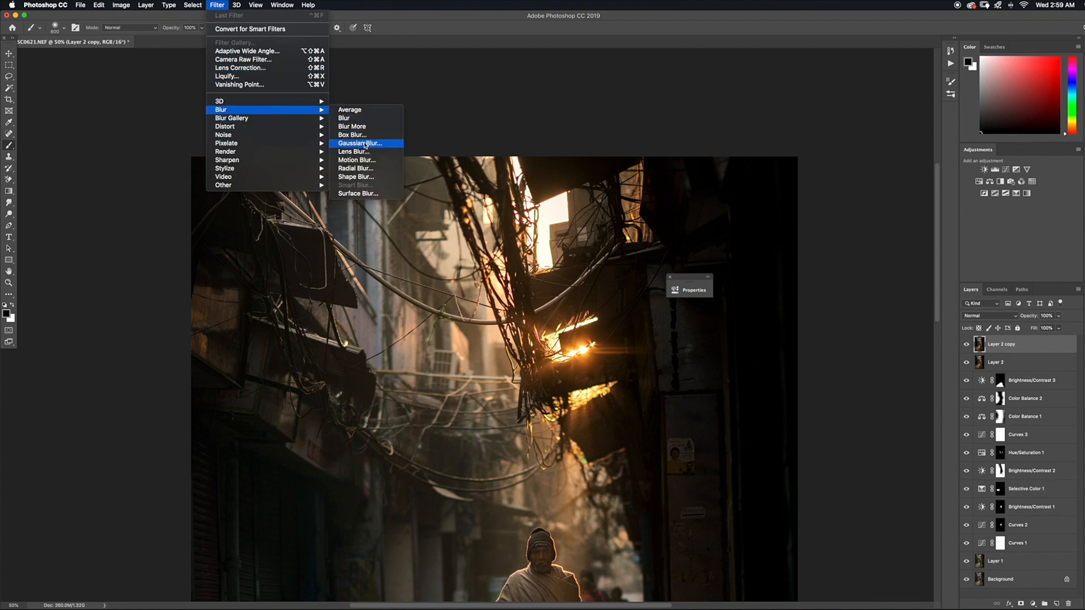
{"action": "left_click", "coordinate": [394, 146]}
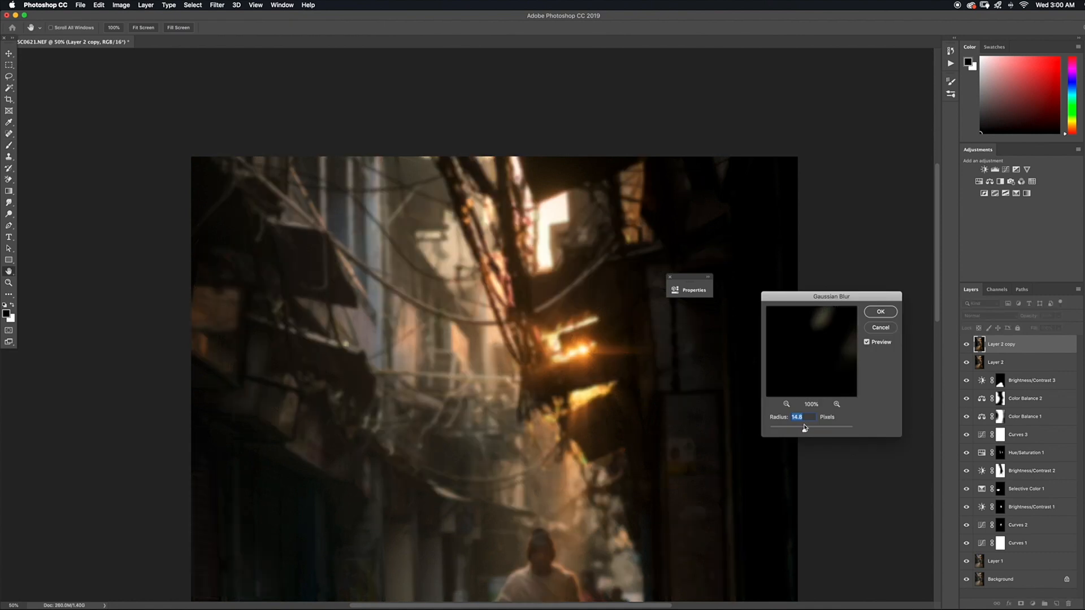
{"action": "left_click_drag", "start_coordinate": [805, 433], "coordinate": [825, 435]}
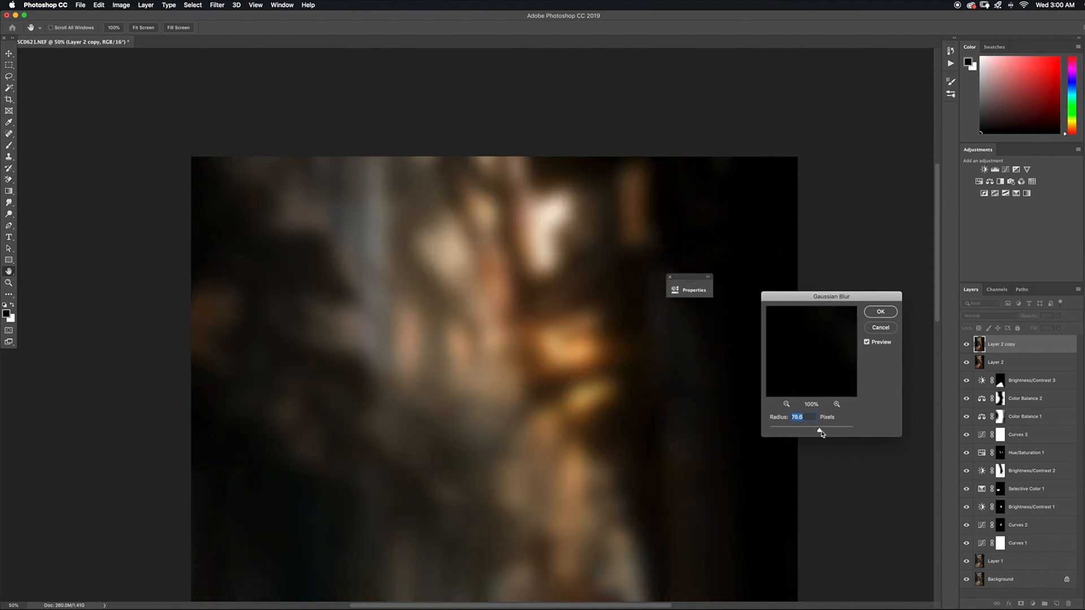
{"action": "left_click_drag", "start_coordinate": [819, 433], "coordinate": [817, 431]}
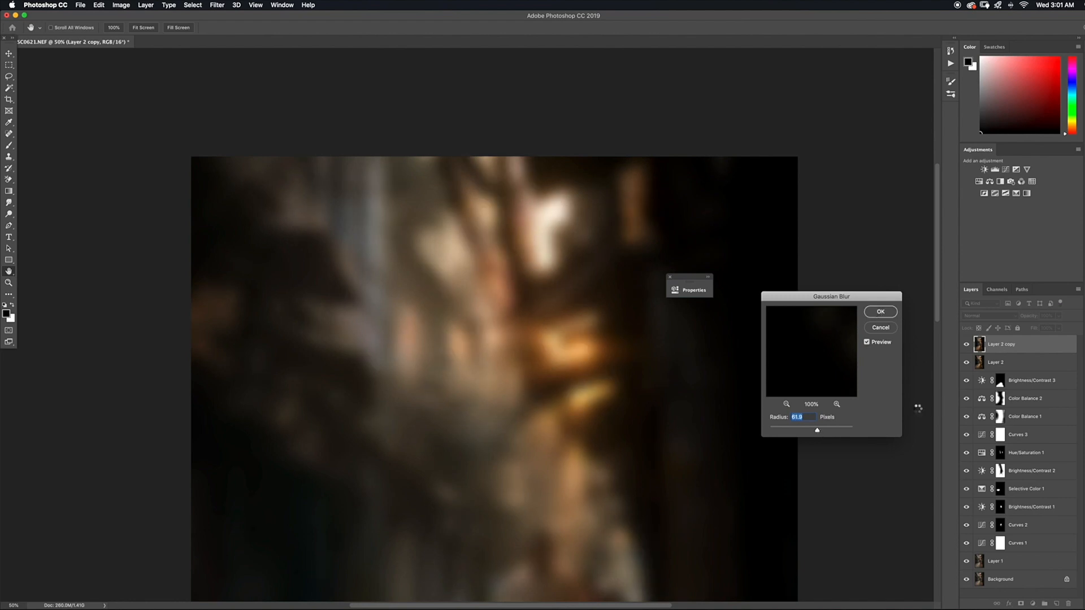
{"action": "key", "text": "Return"}
{"action": "key", "text": "b"}
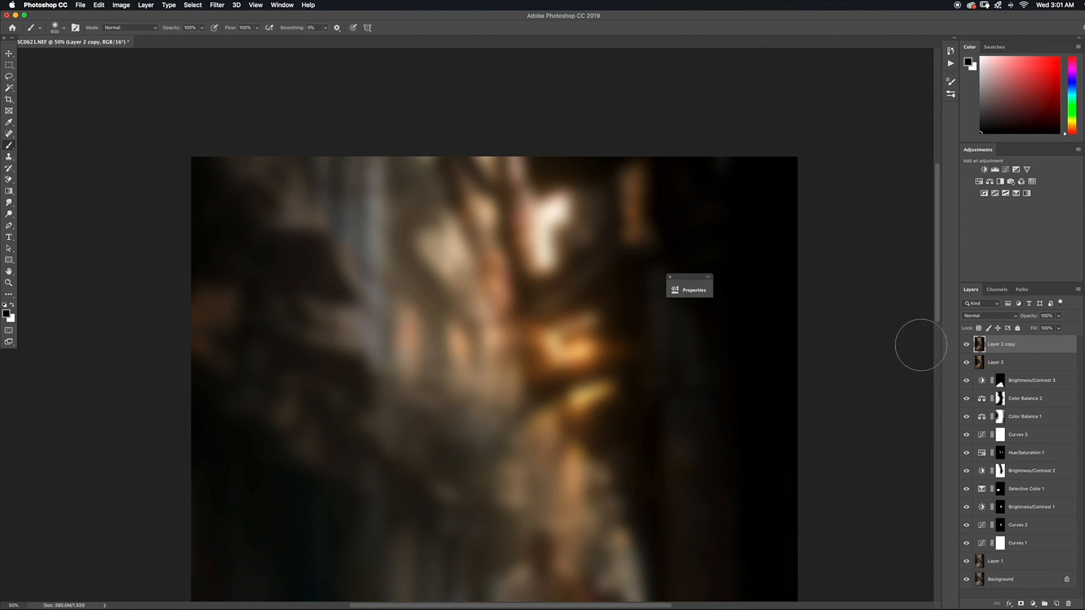
Set the blurred layer's blend mode to Color, add a layer mask, and invert the mask to black
{"action": "left_click", "coordinate": [1005, 317]}
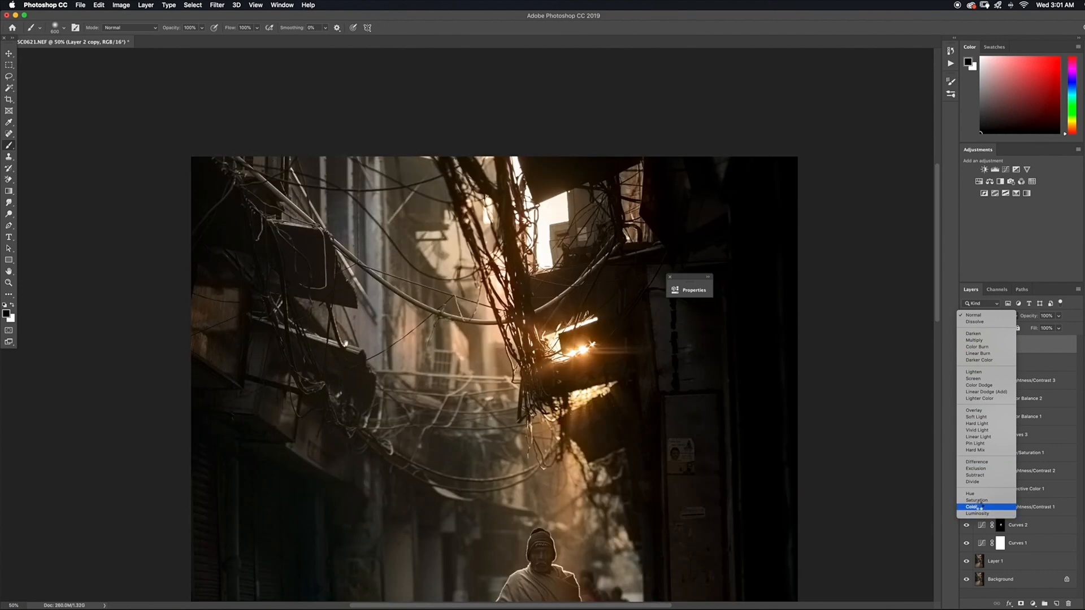
{"action": "left_click", "coordinate": [979, 508]}
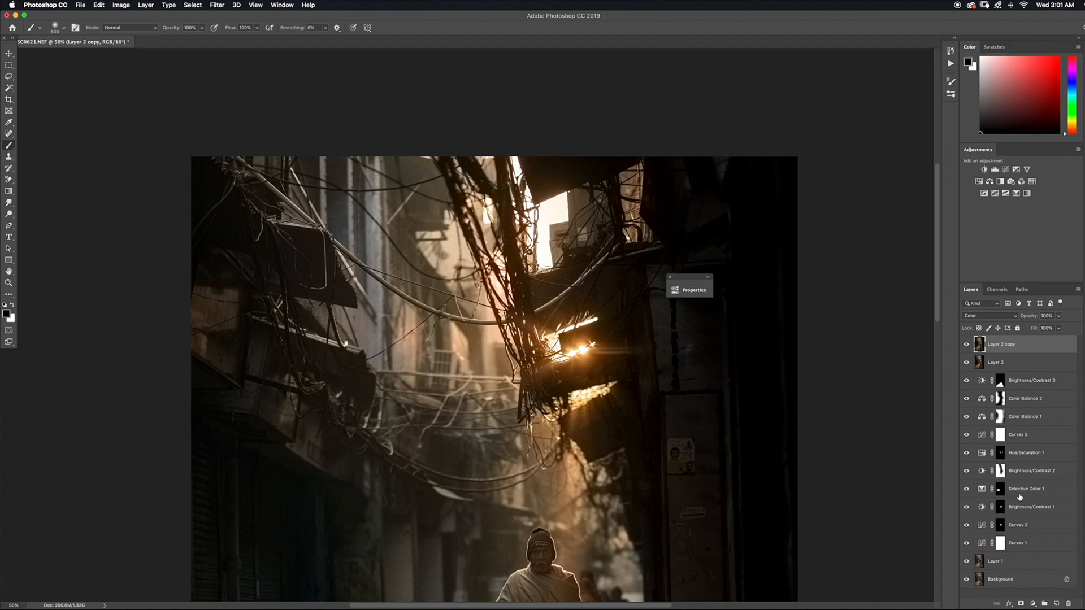
{"action": "left_click", "coordinate": [1022, 604]}
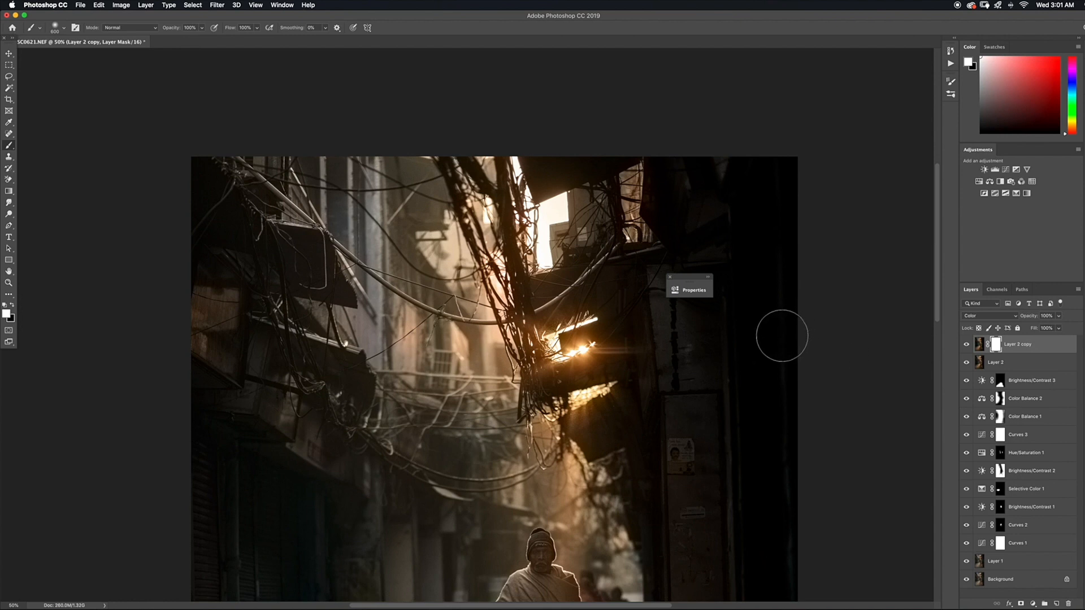
{"action": "key", "text": "super+i"}
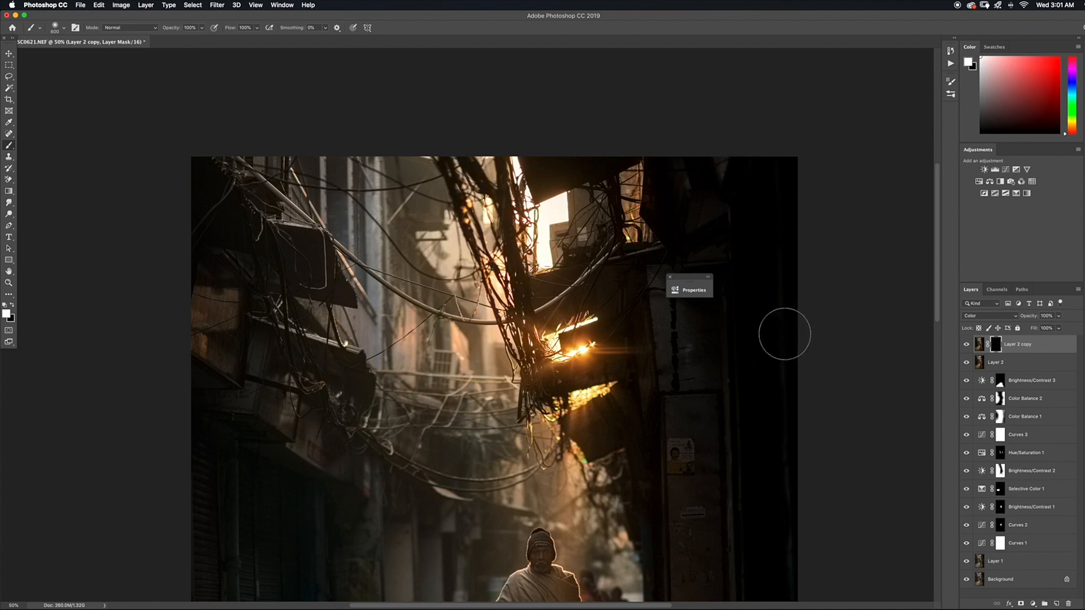
Paint white with a smaller brush on the blurred layer's mask over the color-fringed overhead wires
{"action": "key", "text": "bracketleft"}
{"action": "key", "text": "bracketleft"}
{"action": "key", "text": "bracketleft"}
{"action": "key", "text": "bracketleft"}
{"action": "key", "text": "bracketleft"}
{"action": "key", "text": "bracketleft"}
{"action": "key", "text": "bracketleft"}
{"action": "key", "text": "bracketleft"}
{"action": "key", "text": "super+minus"}
{"action": "key", "text": "super+minus"}
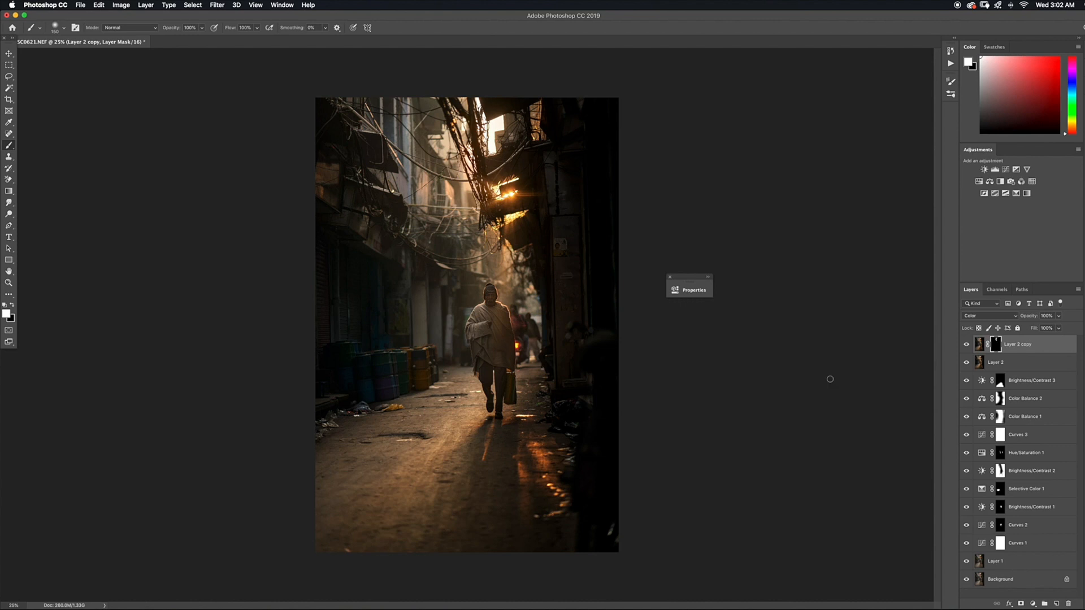
Add a Solid Color fill layer above the stack in the warm yellow ffd97f
{"action": "left_click", "coordinate": [1033, 604]}
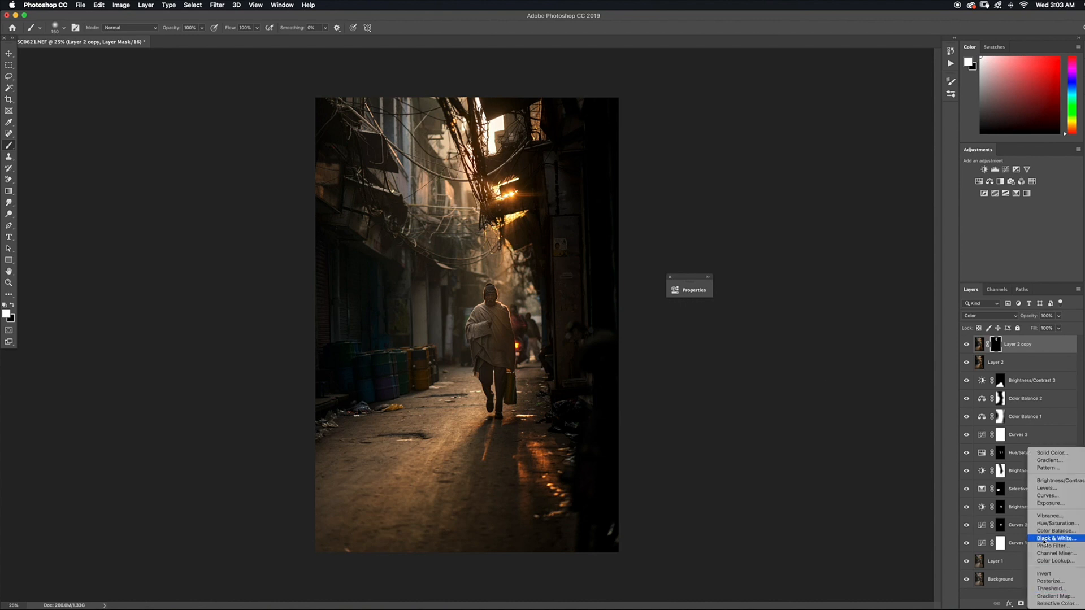
{"action": "left_click", "coordinate": [1046, 454]}
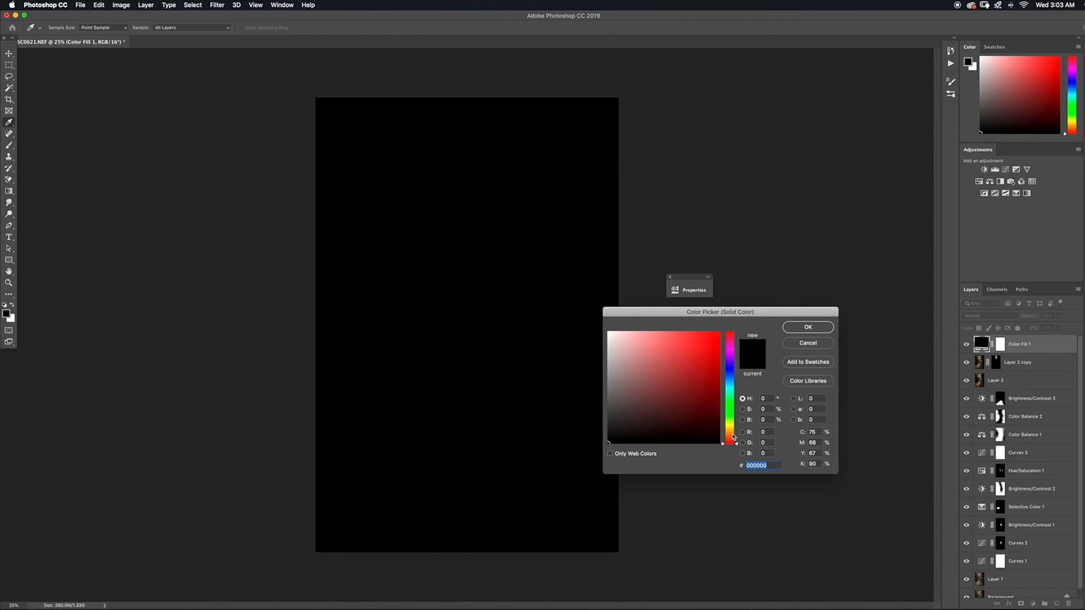
{"action": "left_click_drag", "start_coordinate": [732, 433], "coordinate": [732, 430]}
{"action": "left_click", "coordinate": [668, 333]}
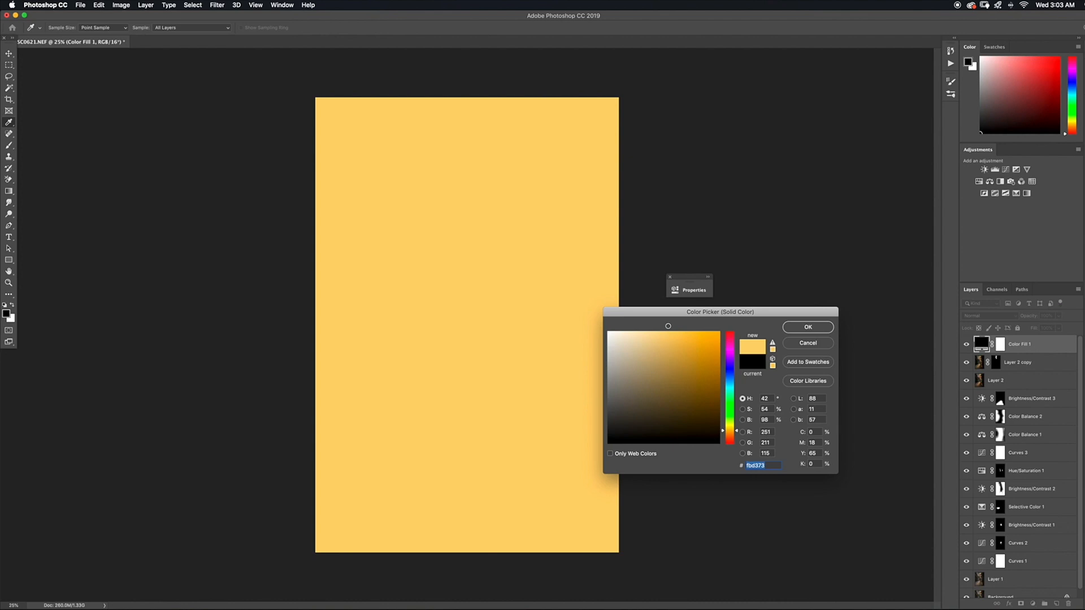
{"action": "left_click", "coordinate": [797, 329]}
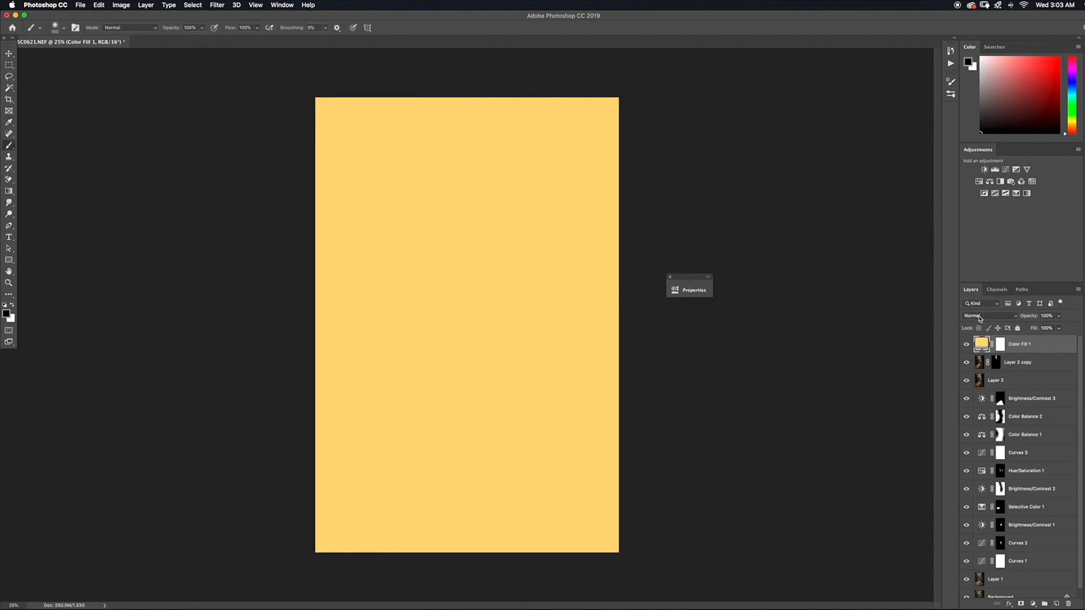
Set the yellow fill layer's blend mode to Multiply and lower its opacity to 46%
{"action": "left_click", "coordinate": [995, 317]}
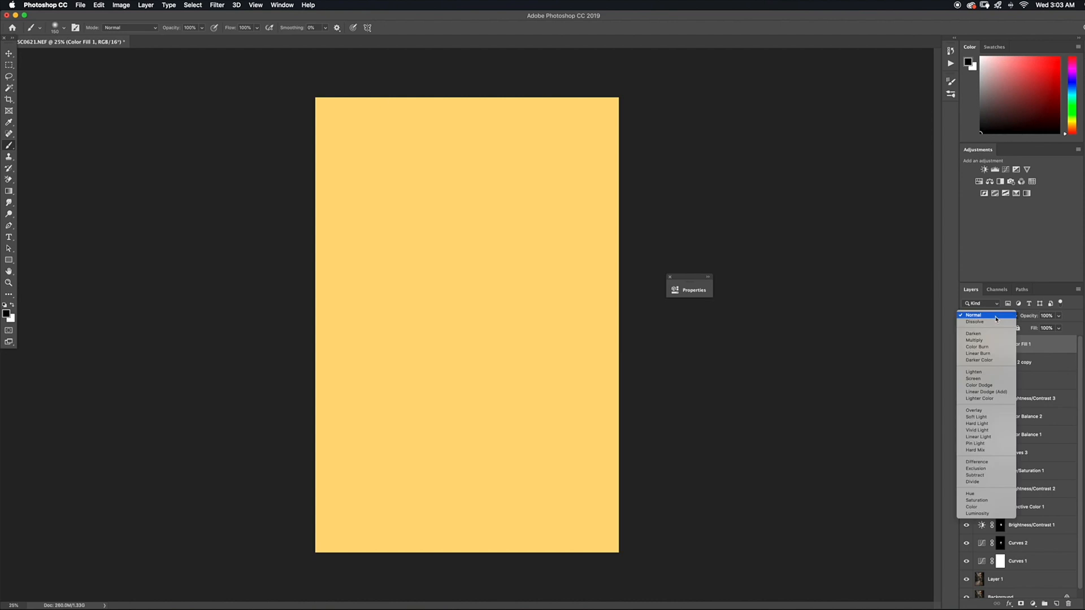
{"action": "left_click", "coordinate": [978, 340]}
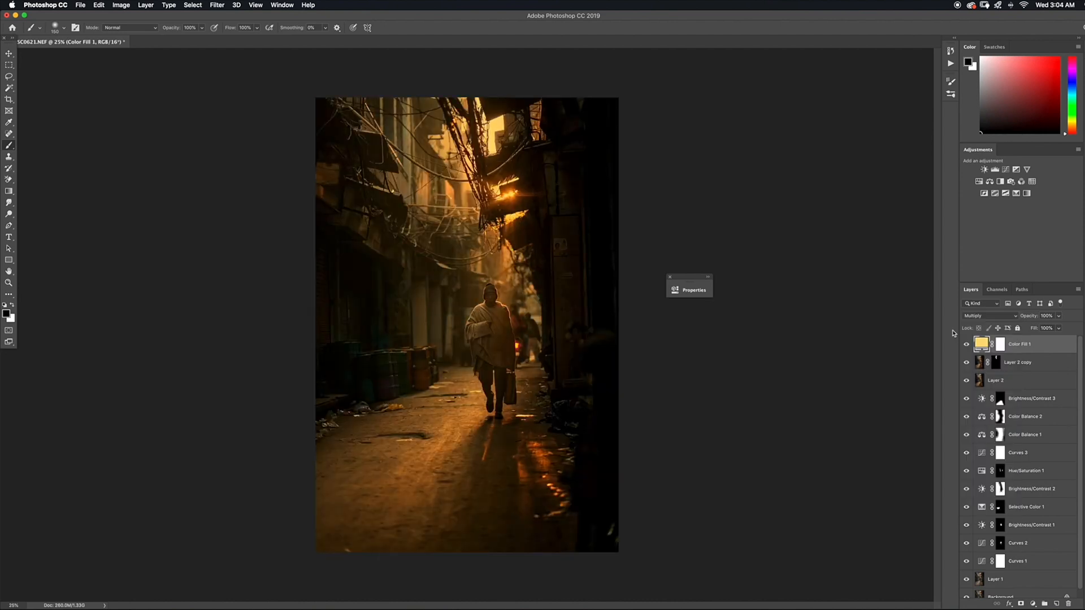
{"action": "left_click", "coordinate": [1061, 319]}
{"action": "left_click_drag", "start_coordinate": [1060, 328], "coordinate": [1035, 332]}
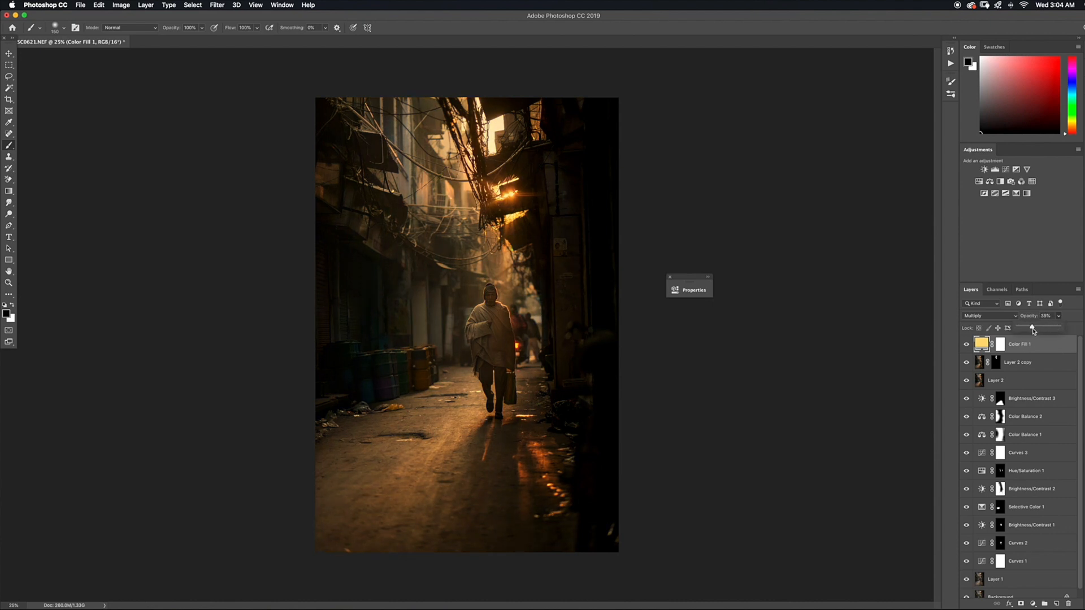
{"action": "left_click_drag", "start_coordinate": [1037, 328], "coordinate": [1035, 327]}
Invert the yellow fill layer's mask to black and paint white with enlarged brushes over the bright upper part of the alley
{"action": "left_click", "coordinate": [1000, 346]}
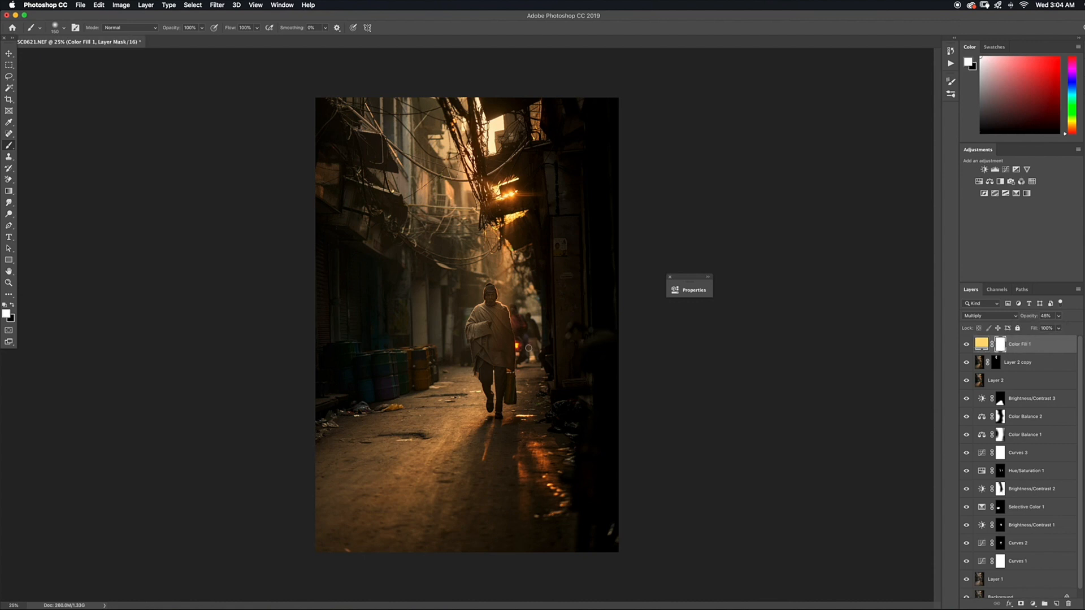
{"action": "key", "text": "super+i"}
{"action": "key", "text": "bracketright"}
{"action": "key", "text": "bracketright"}
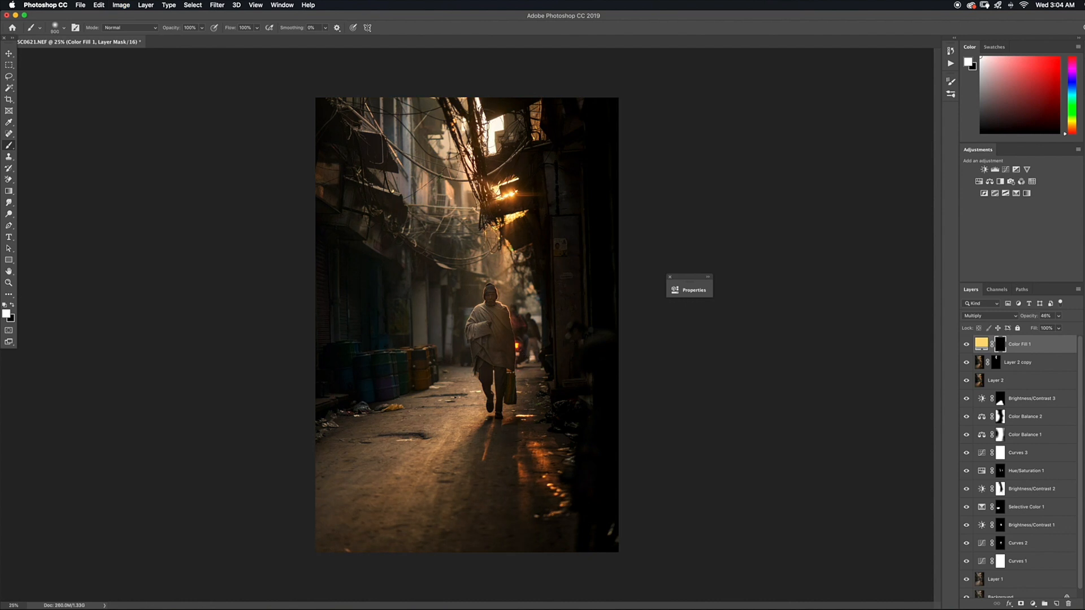
{"action": "mouse_move", "coordinate": [492, 136]}
{"action": "left_mouse_down"}
{"action": "mouse_move", "coordinate": [493, 148]}
{"action": "mouse_move", "coordinate": [474, 151]}
{"action": "left_mouse_up"}
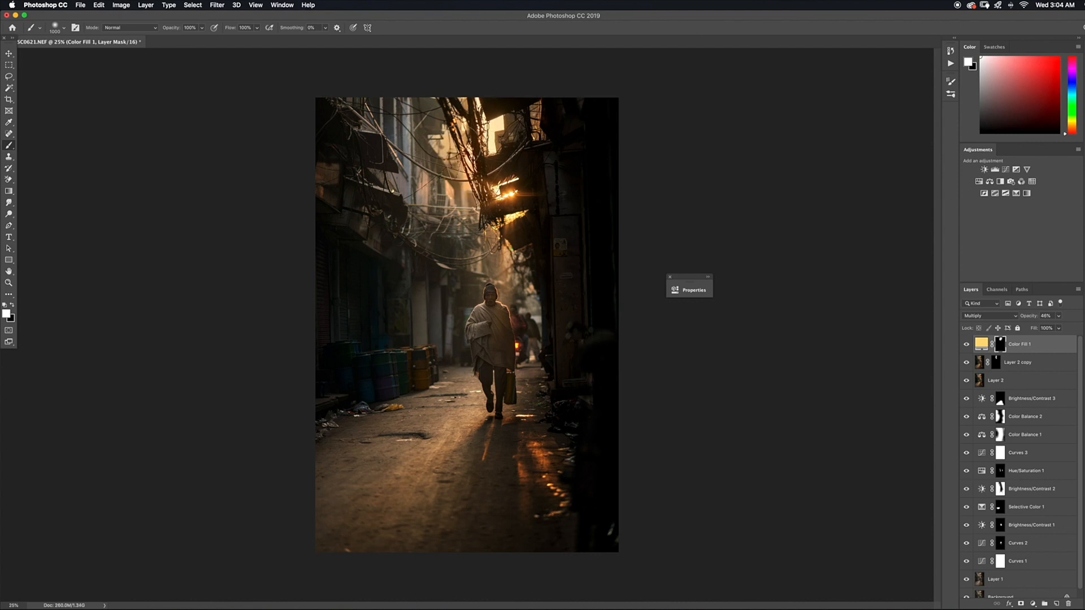
{"action": "key", "text": "bracketright"}
{"action": "key", "text": "bracketright"}
{"action": "key", "text": "bracketright"}
{"action": "key", "text": "bracketright"}
{"action": "key", "text": "bracketright"}
{"action": "key", "text": "bracketright"}
{"action": "key", "text": "bracketright"}
{"action": "key", "text": "bracketright"}
{"action": "key", "text": "bracketright"}
{"action": "key", "text": "bracketright"}
{"action": "key", "text": "bracketright"}
{"action": "key", "text": "bracketright"}
{"action": "key", "text": "bracketright"}
{"action": "key", "text": "bracketright"}
Lower the yellow fill layer's opacity to 35% and change its fill color to ffe56b
{"action": "left_click", "coordinate": [1058, 328]}
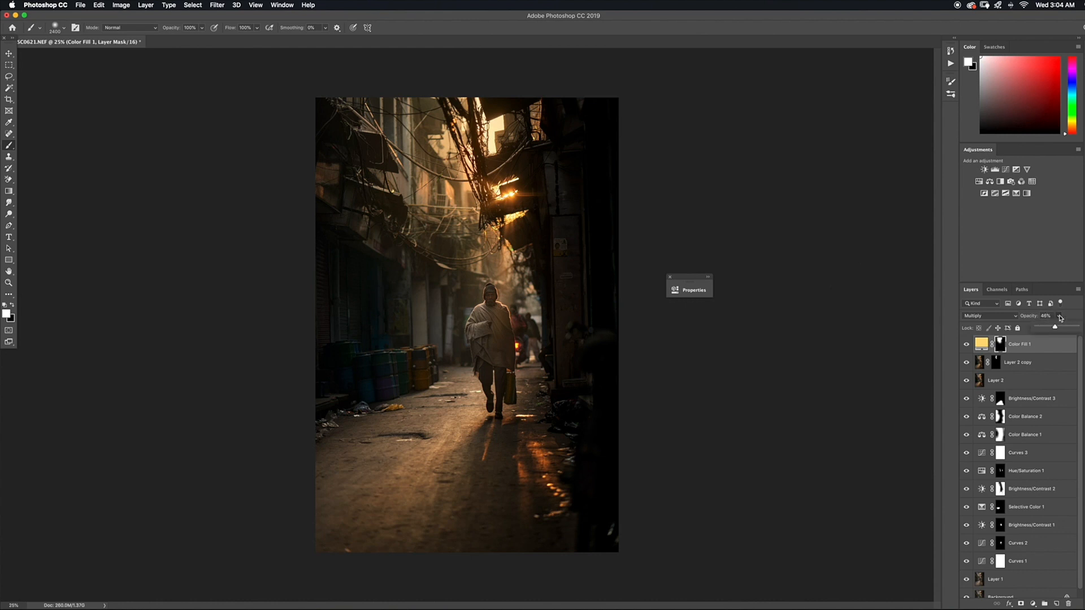
{"action": "left_click_drag", "start_coordinate": [1054, 330], "coordinate": [1051, 331]}
{"action": "double_click", "coordinate": [983, 344]}
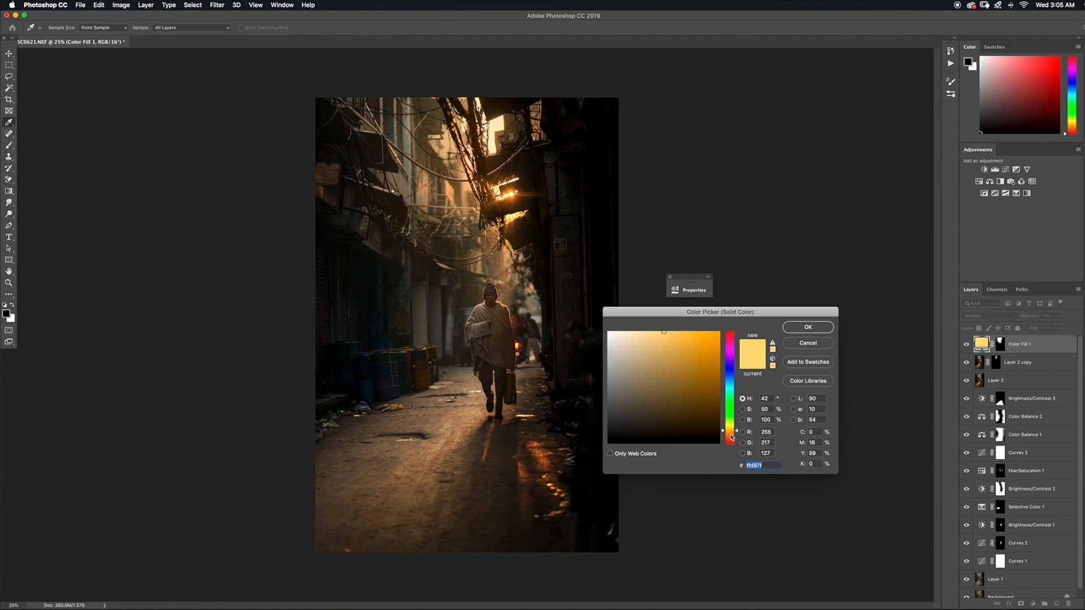
{"action": "left_click_drag", "start_coordinate": [732, 435], "coordinate": [734, 434]}
{"action": "left_click_drag", "start_coordinate": [679, 334], "coordinate": [674, 334]}
{"action": "left_click_drag", "start_coordinate": [729, 436], "coordinate": [731, 431]}
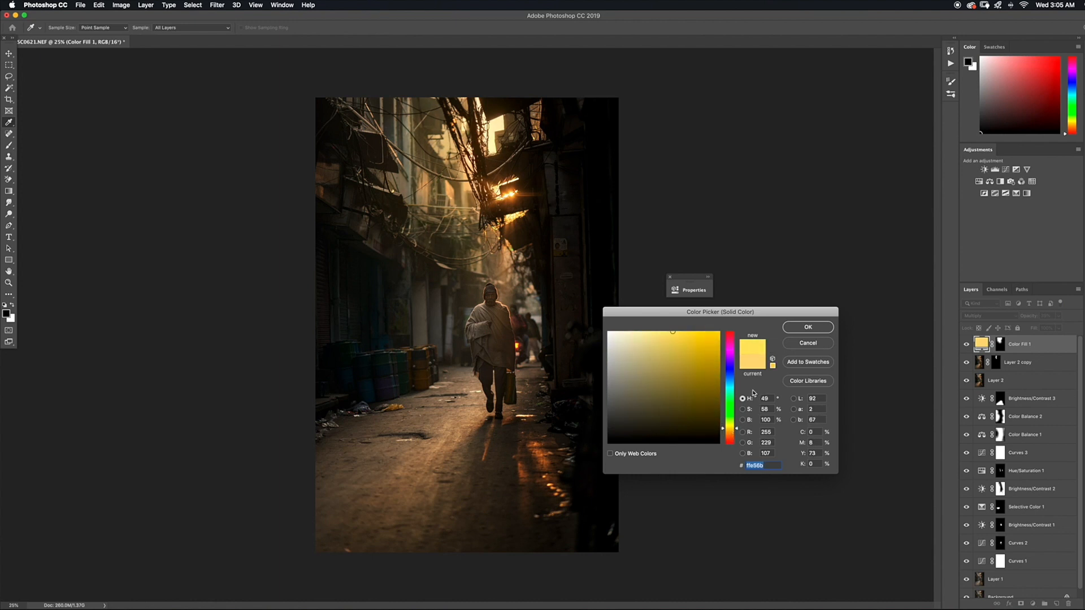
{"action": "left_click", "coordinate": [804, 328]}
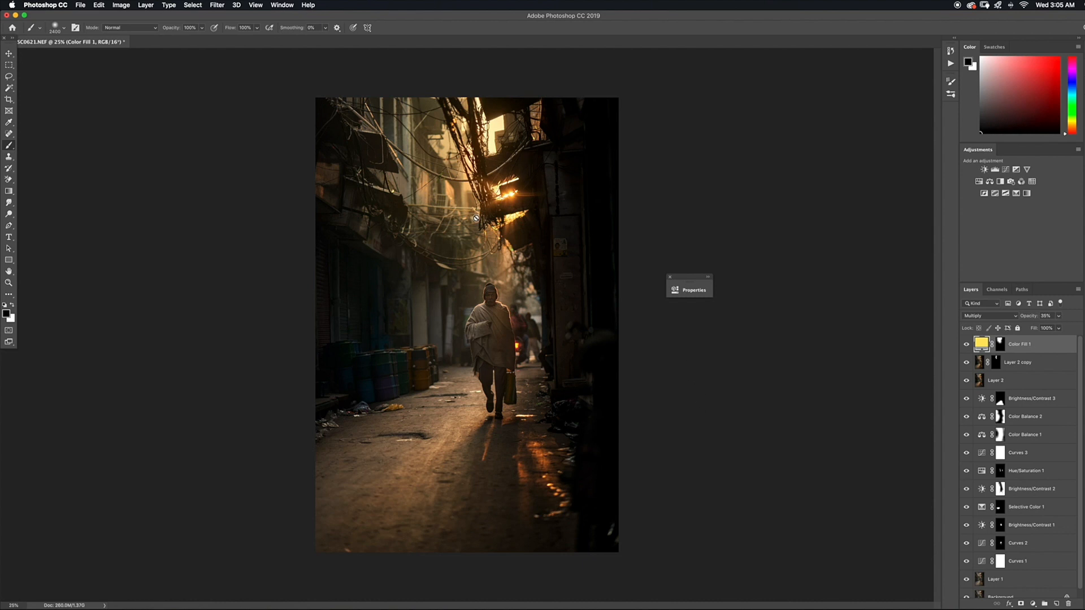
Add an empty layer above the yellow fill layer and choose the Gradient tool in radial style
{"action": "key", "text": "super+equal"}
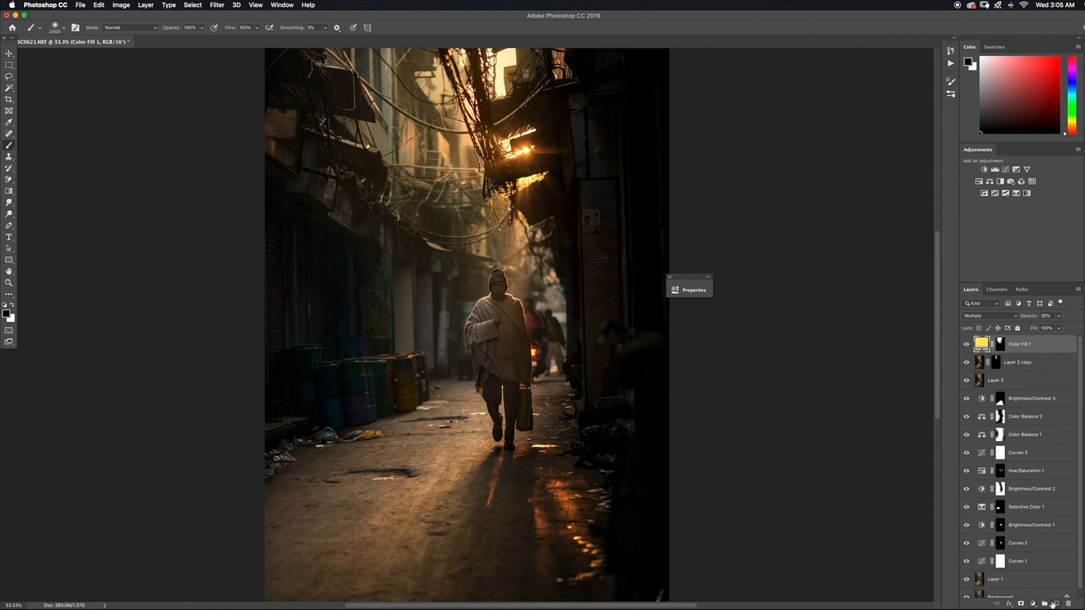
{"action": "left_click", "coordinate": [1054, 603]}
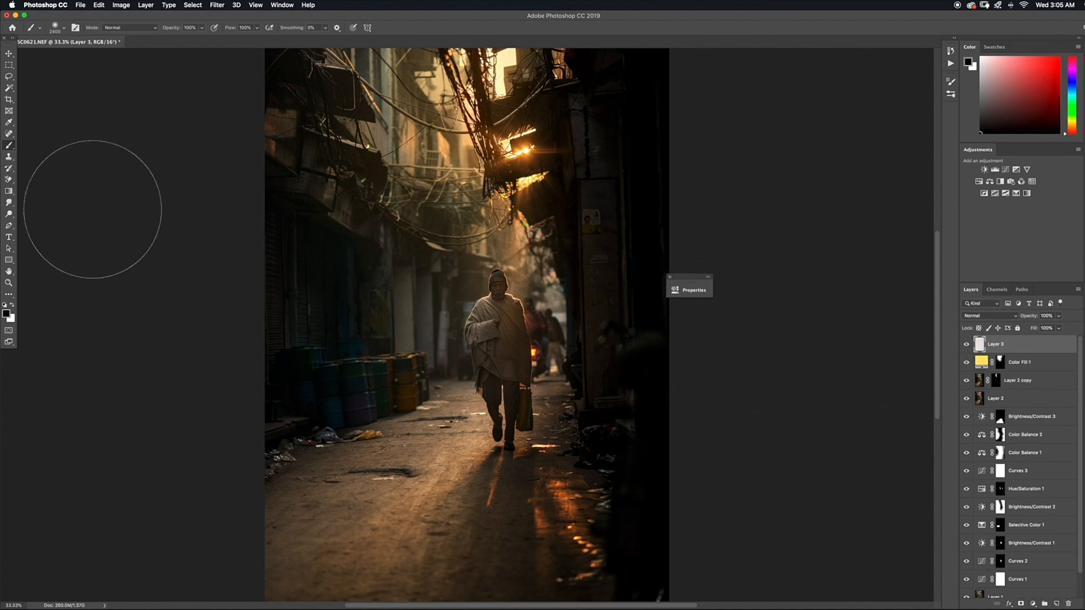
{"action": "left_click", "coordinate": [9, 192]}
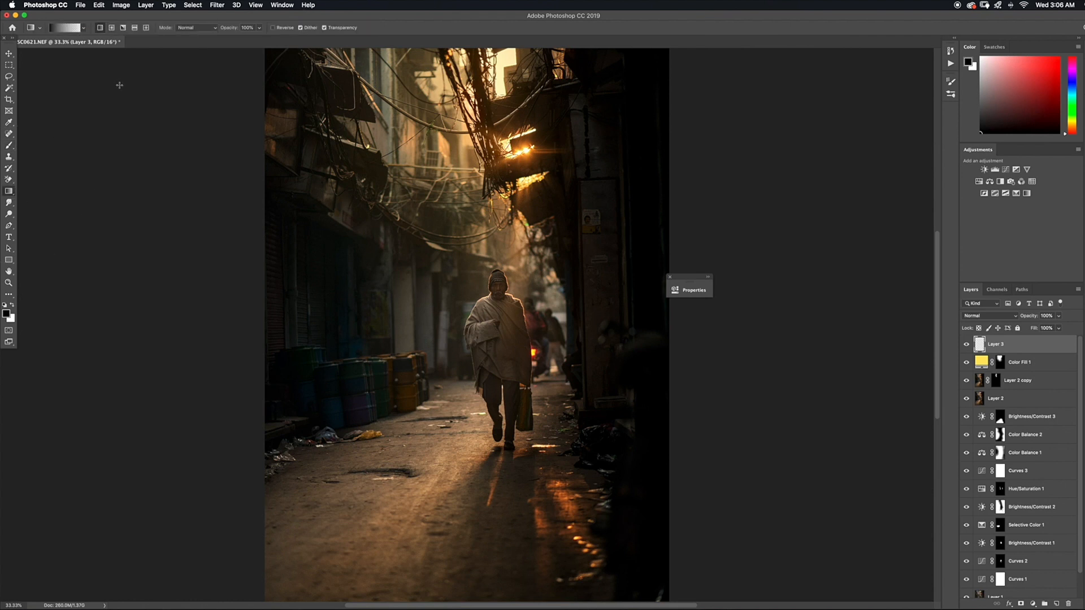
{"action": "left_click", "coordinate": [112, 27]}
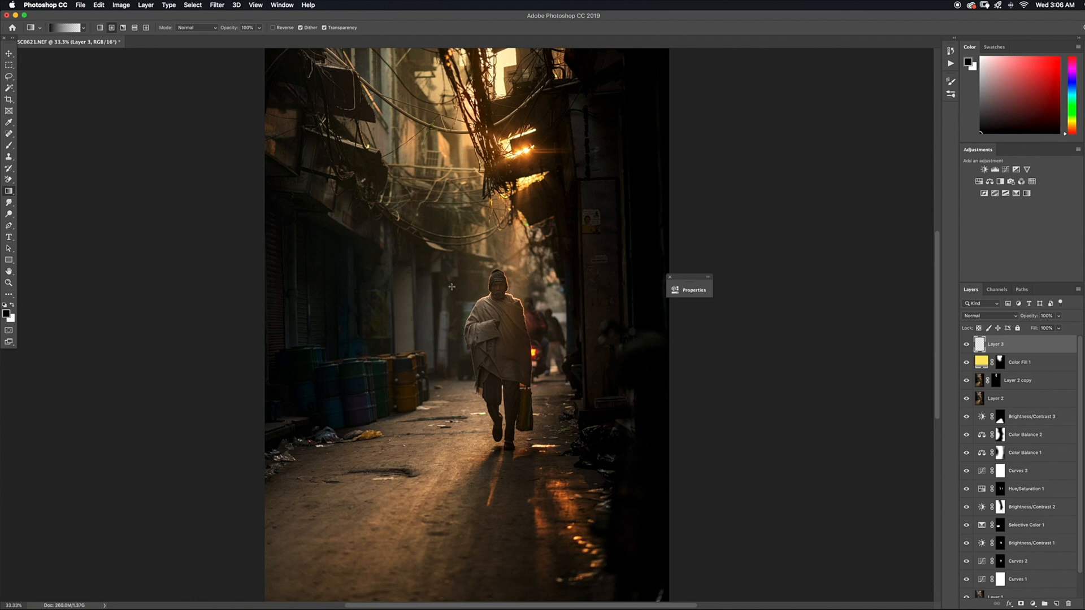
Set the foreground color to a light warm orange, about ffba68
{"action": "left_click", "coordinate": [8, 315]}
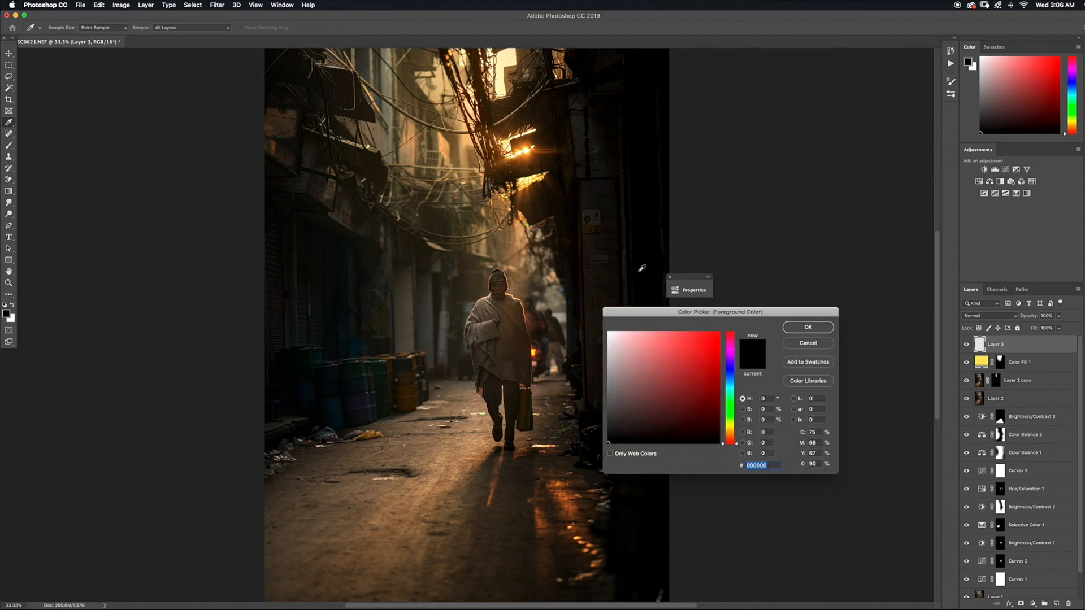
{"action": "left_click", "coordinate": [731, 433]}
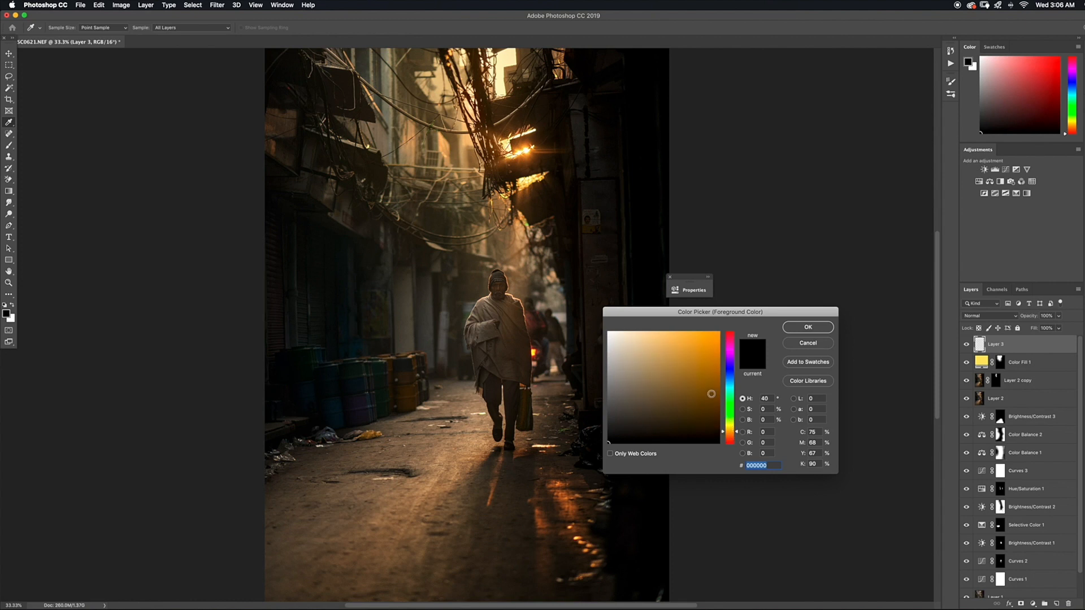
{"action": "left_click", "coordinate": [674, 332]}
{"action": "left_click", "coordinate": [732, 434]}
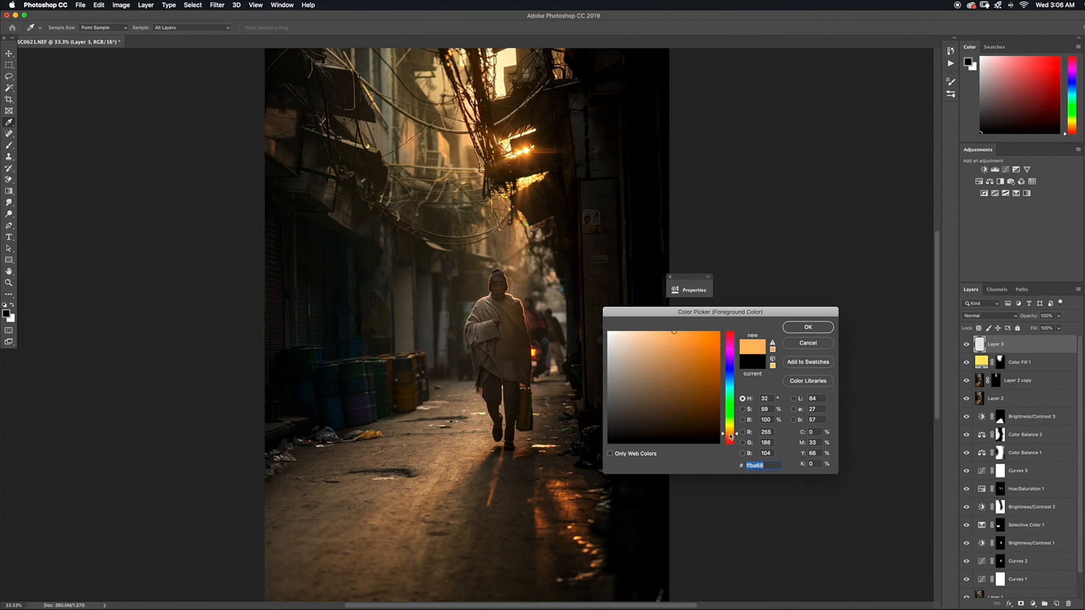
{"action": "left_click", "coordinate": [676, 330]}
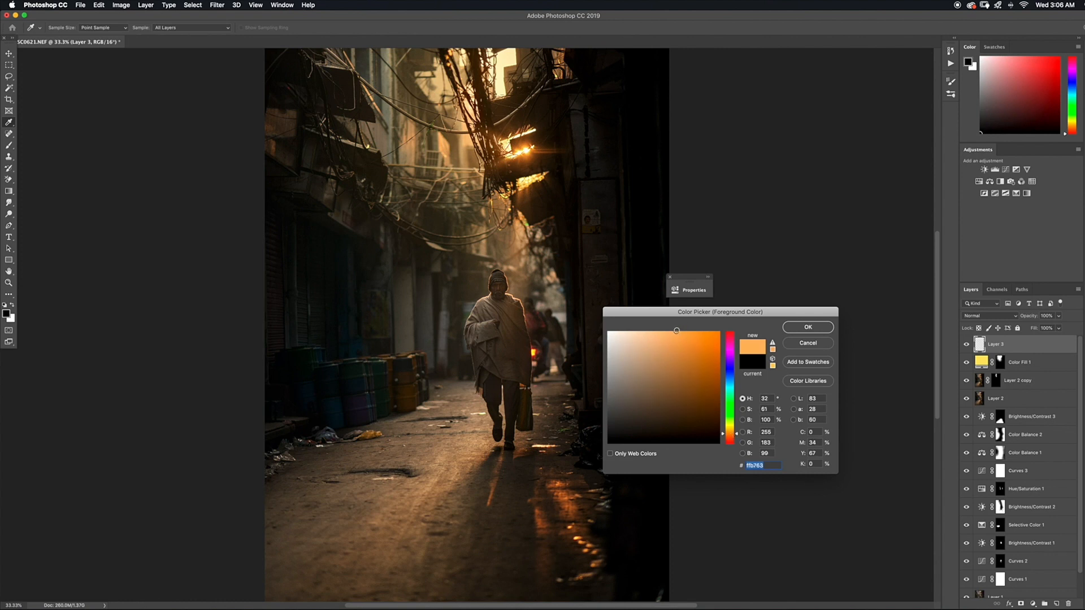
{"action": "left_click", "coordinate": [790, 331]}
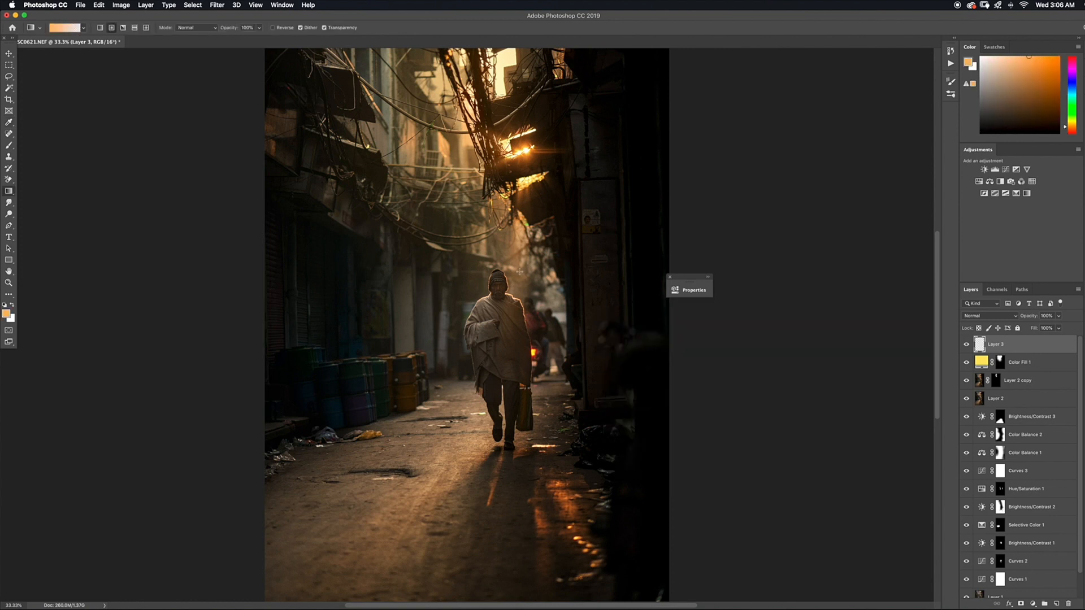
Lower the Gradient tool's opacity to about 16% and draw a radial orange glow outward from the bright gap at the alley's top
{"action": "left_click", "coordinate": [259, 28]}
{"action": "left_click_drag", "start_coordinate": [224, 41], "coordinate": [226, 41]}
{"action": "left_click", "coordinate": [838, 211]}
{"action": "left_click_drag", "start_coordinate": [506, 90], "coordinate": [587, 141]}
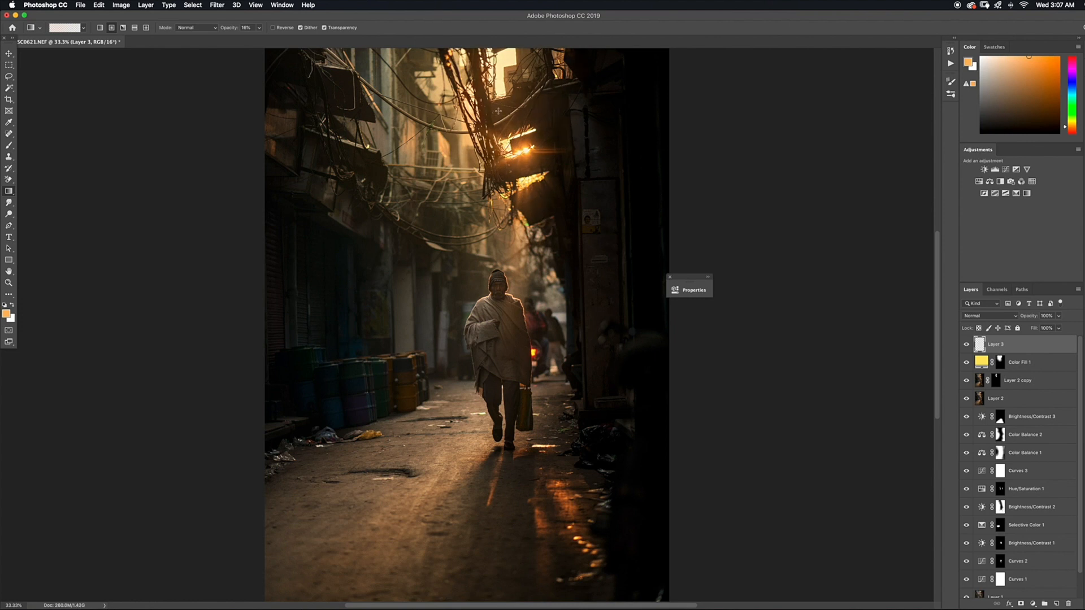
{"action": "key", "text": "super+minus"}
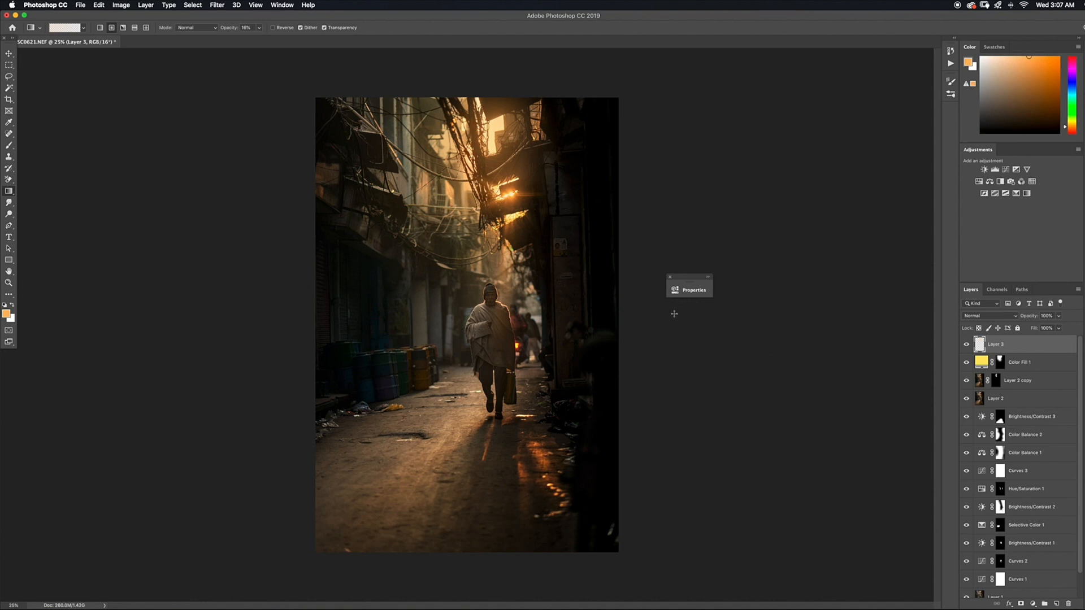
Lower the glow layer's opacity to about 55% and set its blend mode to Screen
{"action": "left_click", "coordinate": [1056, 316]}
{"action": "left_click_drag", "start_coordinate": [1048, 329], "coordinate": [1040, 343]}
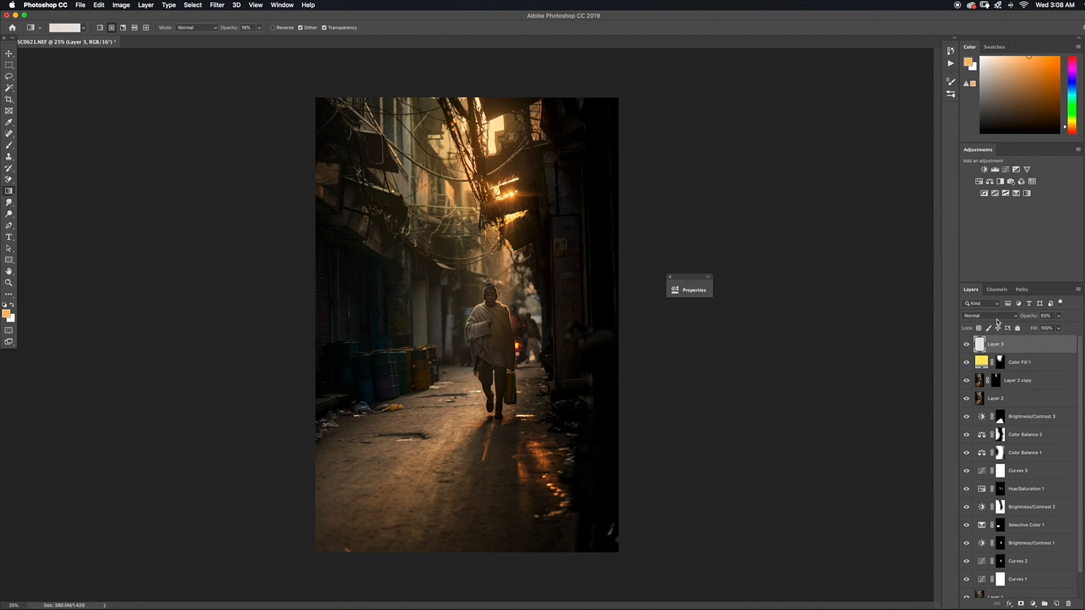
{"action": "left_click", "coordinate": [998, 317]}
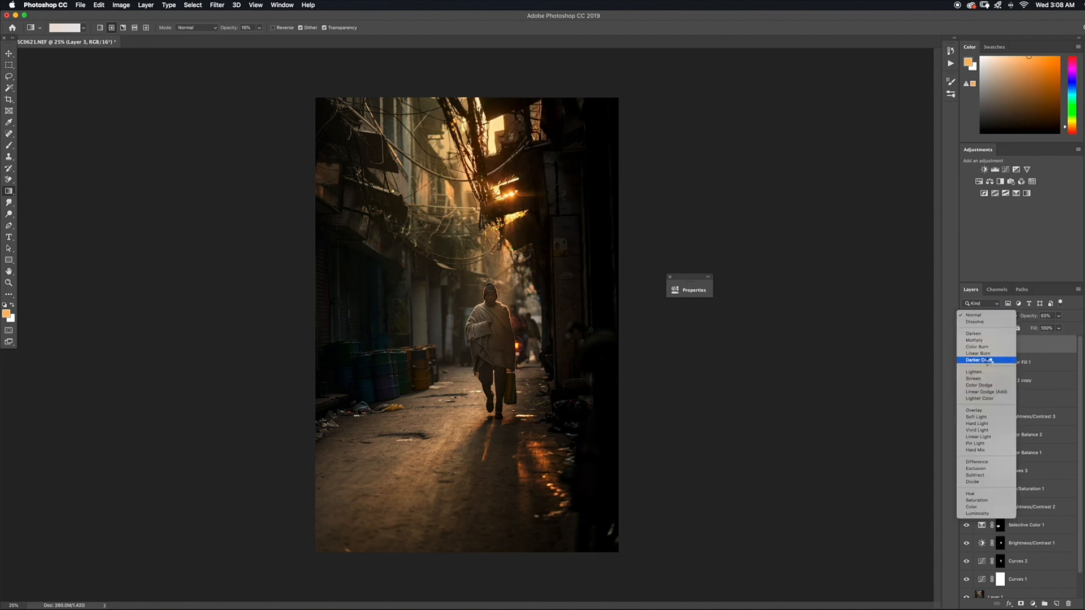
{"action": "left_click", "coordinate": [987, 379]}
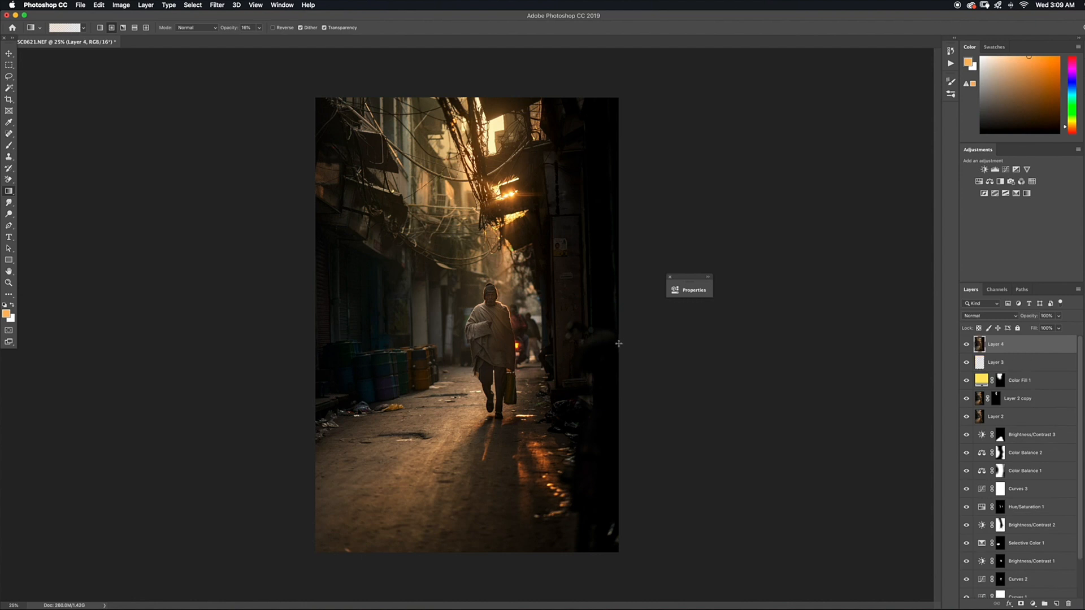
On the merged top layer, lasso the small bright patch beside the man's feet and remove it with a Content-Aware fill
{"action": "key", "text": "l"}
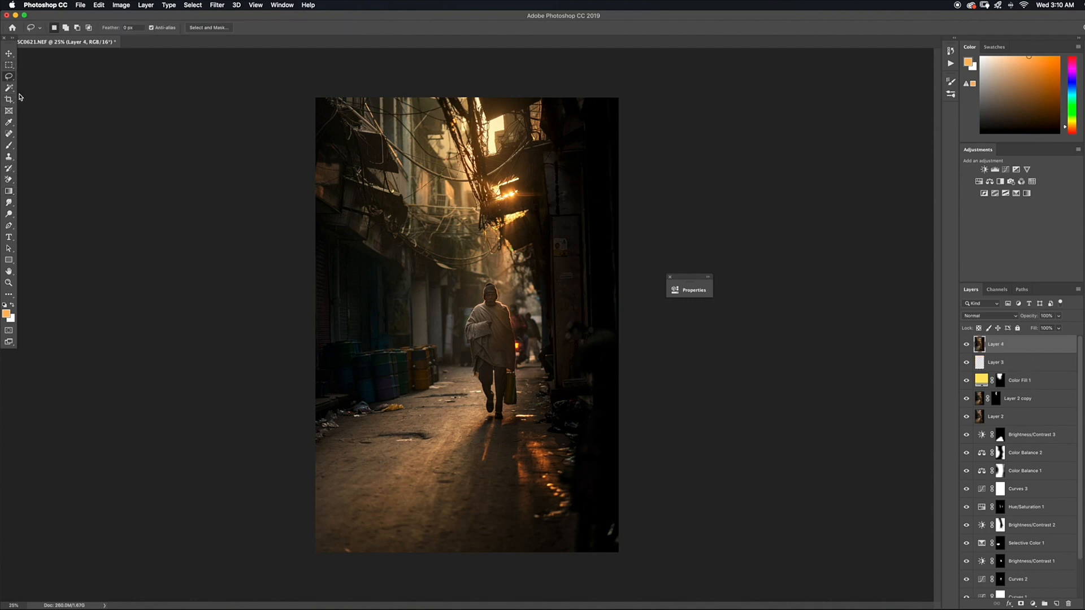
{"action": "left_click", "coordinate": [8, 53]}
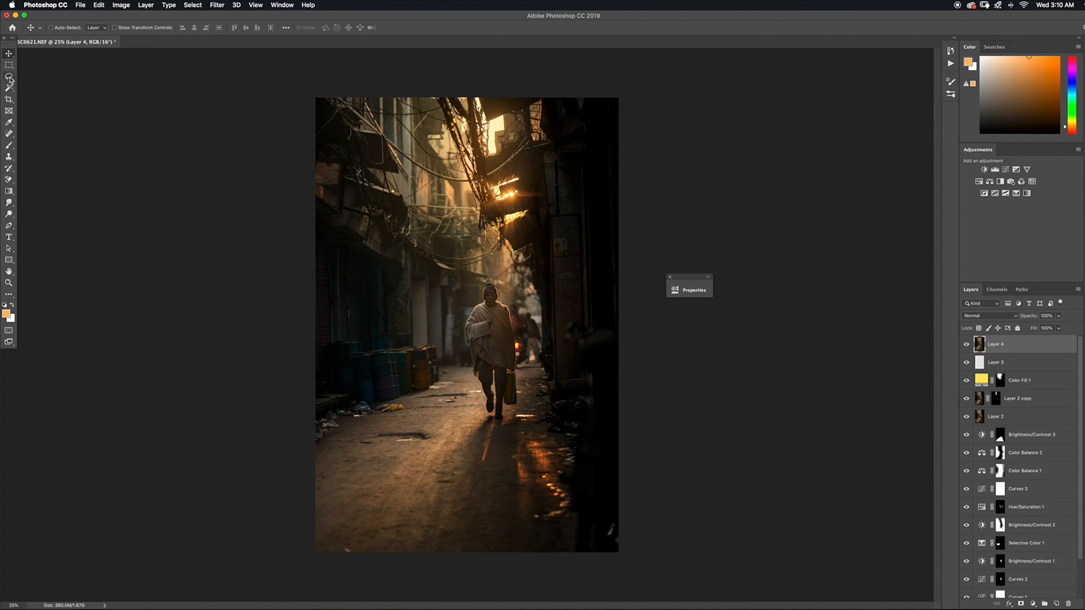
{"action": "key", "text": "l"}
{"action": "key", "text": "super+equal"}
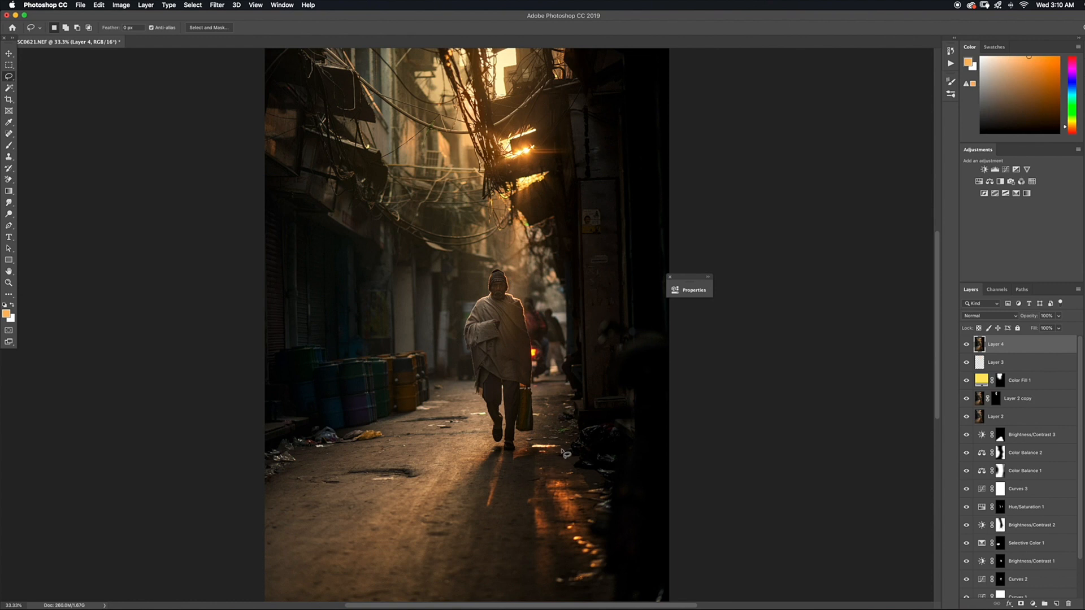
{"action": "mouse_move", "coordinate": [548, 452]}
{"action": "left_mouse_down"}
{"action": "mouse_move", "coordinate": [531, 443]}
{"action": "mouse_move", "coordinate": [560, 443]}
{"action": "mouse_move", "coordinate": [567, 456]}
{"action": "left_mouse_up"}
{"action": "key", "text": "shift+BackSpace"}
{"action": "left_click_drag", "start_coordinate": [569, 243], "coordinate": [599, 299]}
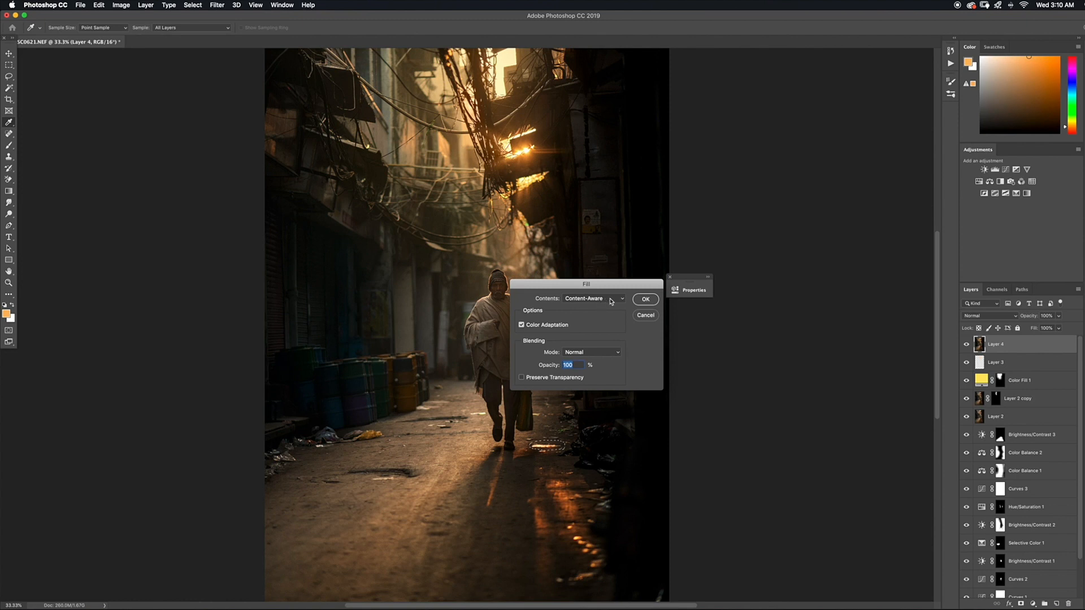
{"action": "left_click", "coordinate": [608, 303]}
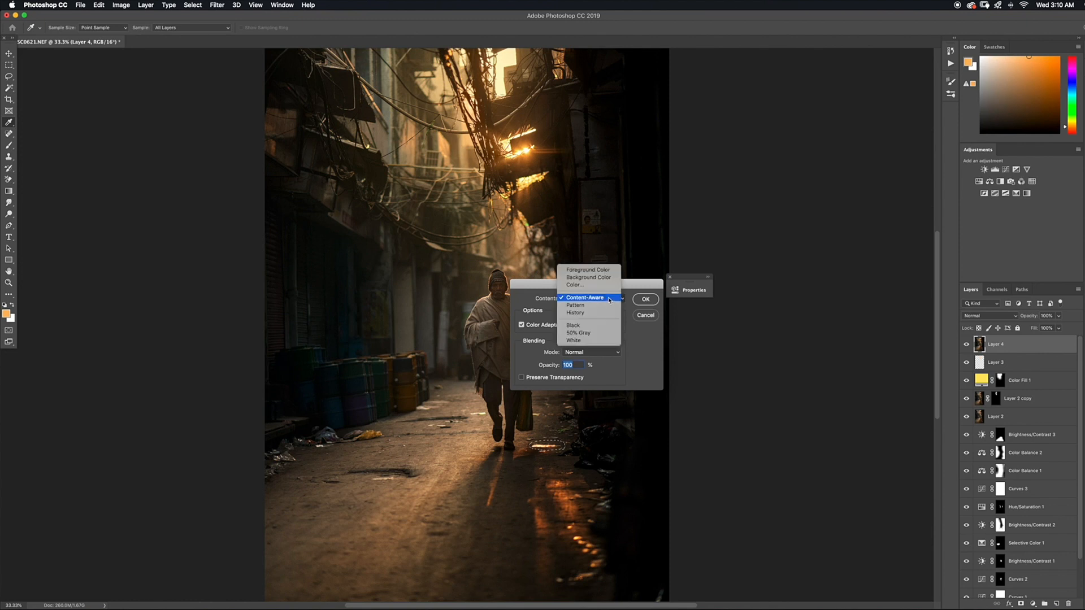
{"action": "left_click", "coordinate": [608, 298]}
{"action": "left_click", "coordinate": [645, 300]}
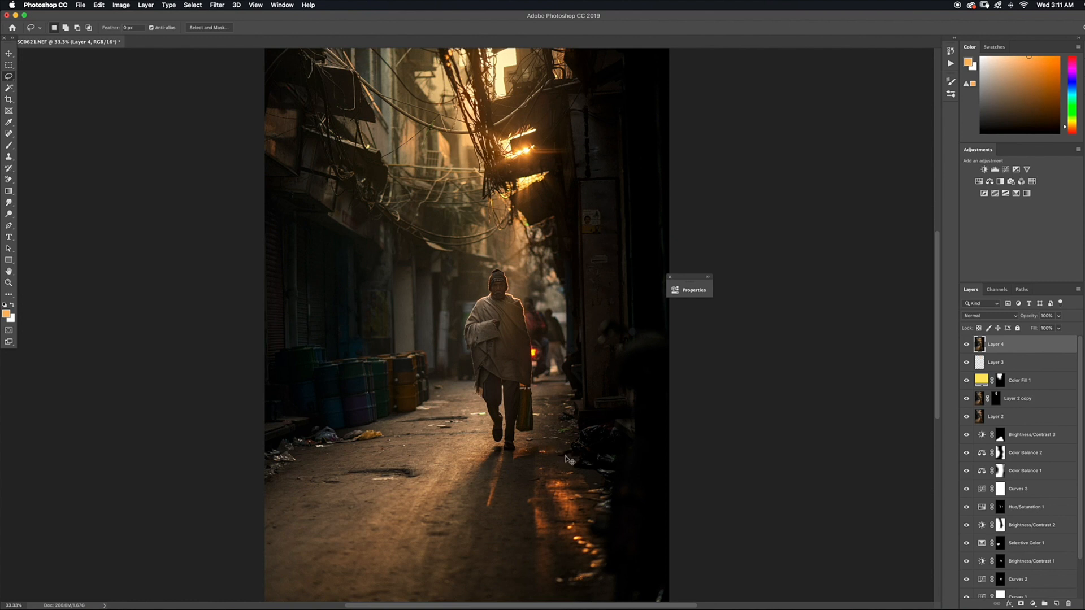
Lasso the distracting spots by the debris and in both lower corners, remove them with Content-Aware fills, and clear the selection
{"action": "left_click_drag", "start_coordinate": [528, 510], "coordinate": [515, 451]}
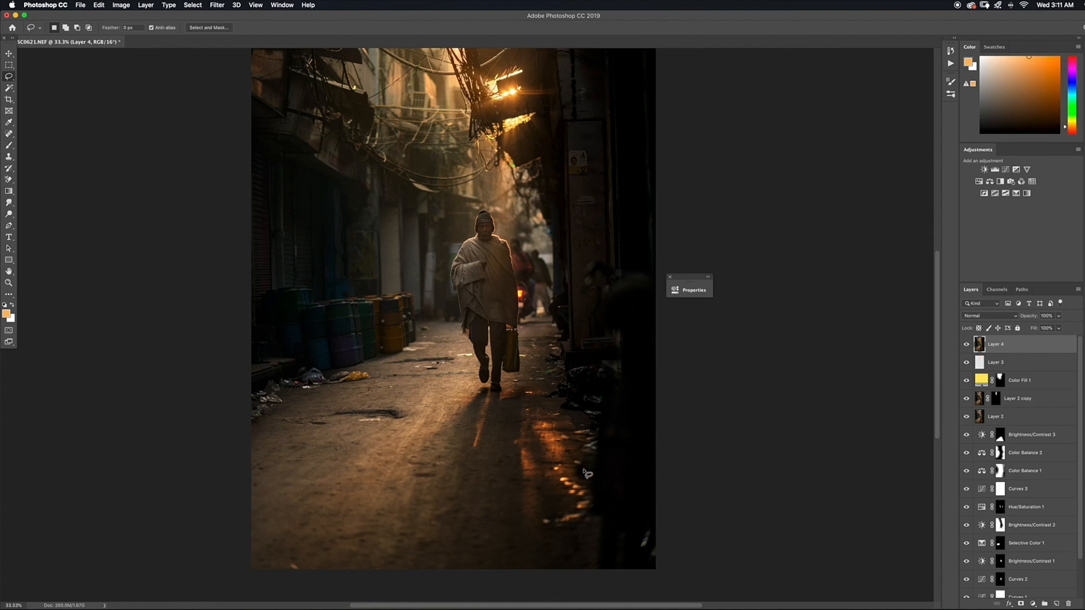
{"action": "left_click_drag", "start_coordinate": [588, 470], "coordinate": [585, 468]}
{"action": "key", "text": "shift+BackSpace"}
{"action": "key", "text": "Return"}
{"action": "left_click_drag", "start_coordinate": [644, 519], "coordinate": [650, 562]}
{"action": "left_click_drag", "start_coordinate": [292, 571], "coordinate": [305, 569]}
{"action": "key", "text": "shift+BackSpace"}
{"action": "key", "text": "Return"}
{"action": "key", "text": "super+d"}
{"action": "key", "text": "super+minus"}
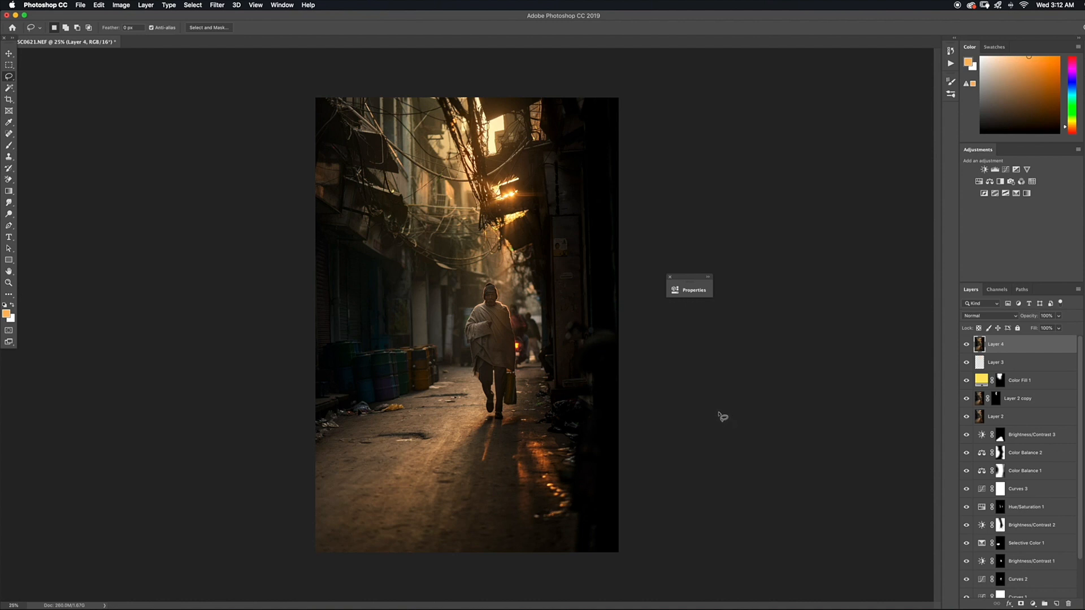
Add a Color Balance adjustment layer on top with midtones at red +3, green +1 and yellow-blue -1
{"action": "left_click", "coordinate": [1033, 603]}
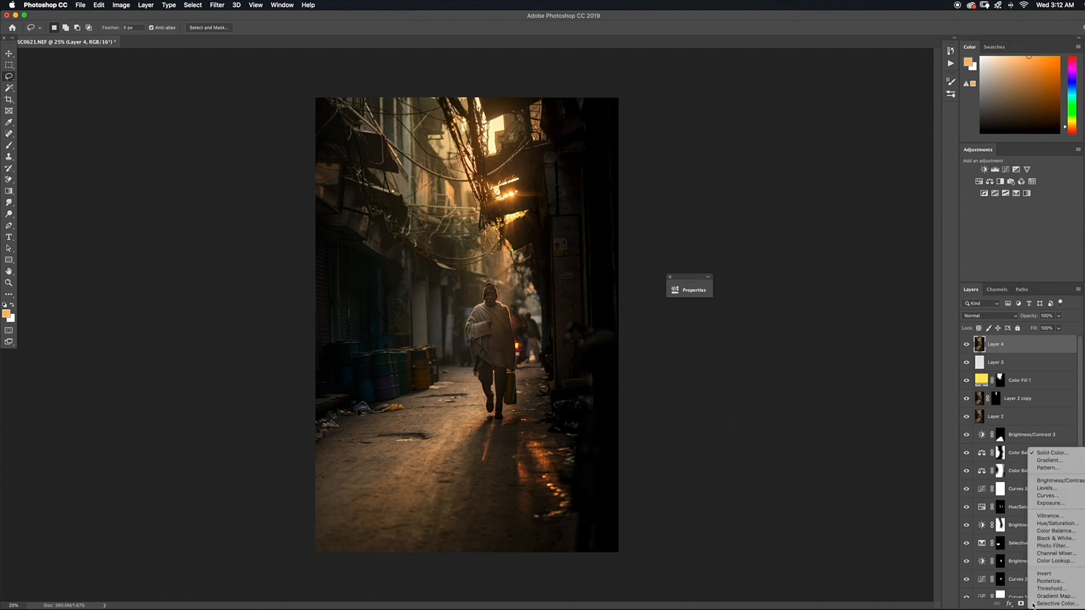
{"action": "left_click", "coordinate": [1050, 532]}
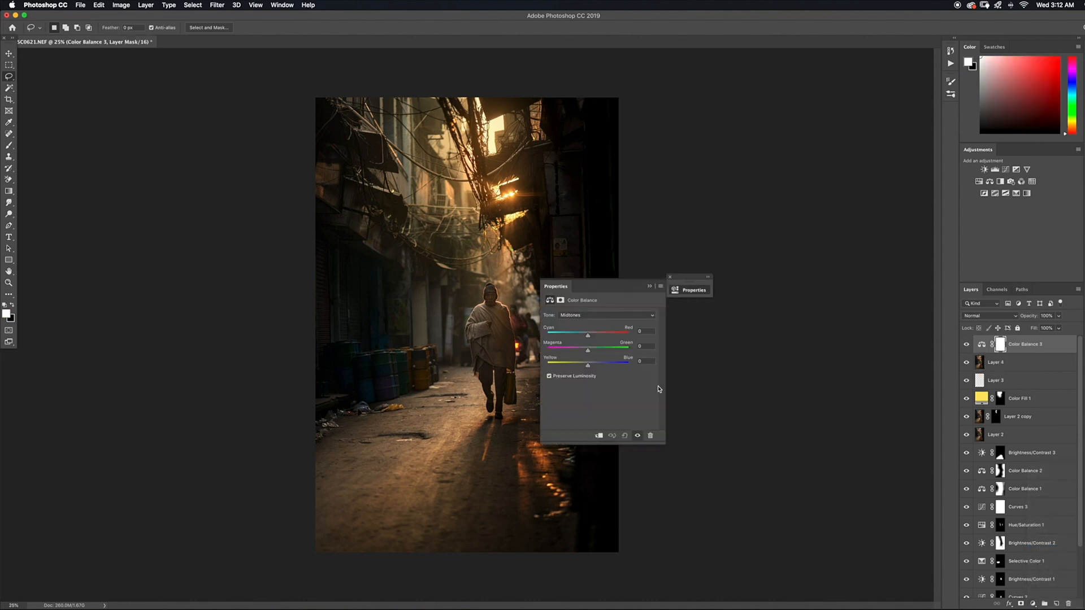
{"action": "left_click_drag", "start_coordinate": [584, 291], "coordinate": [614, 267]}
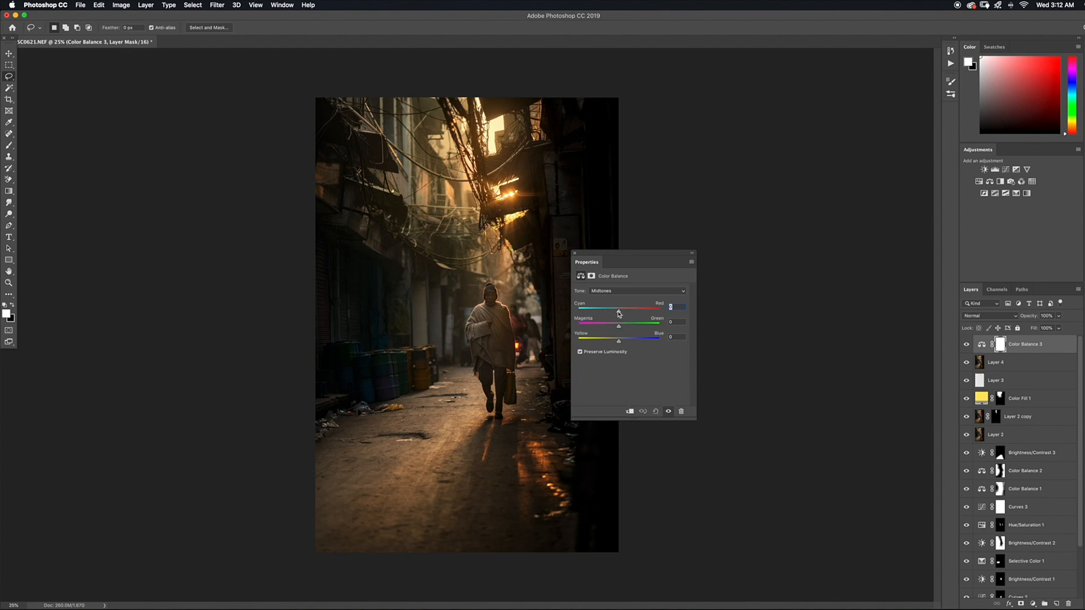
{"action": "left_click_drag", "start_coordinate": [618, 313], "coordinate": [617, 342]}
{"action": "left_click", "coordinate": [691, 253]}
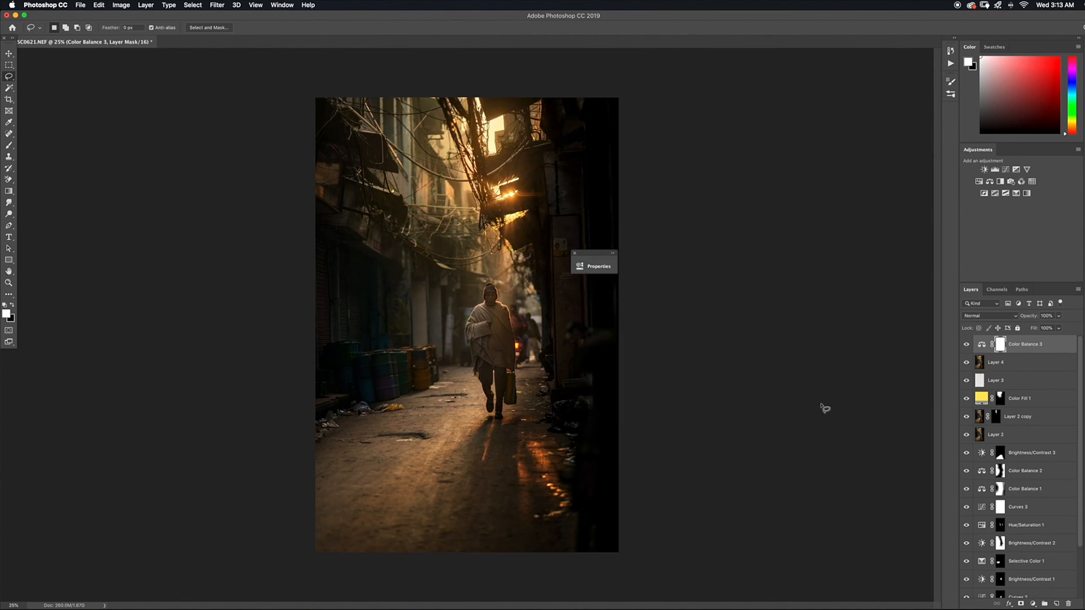
{"action": "left_click", "coordinate": [1032, 604]}
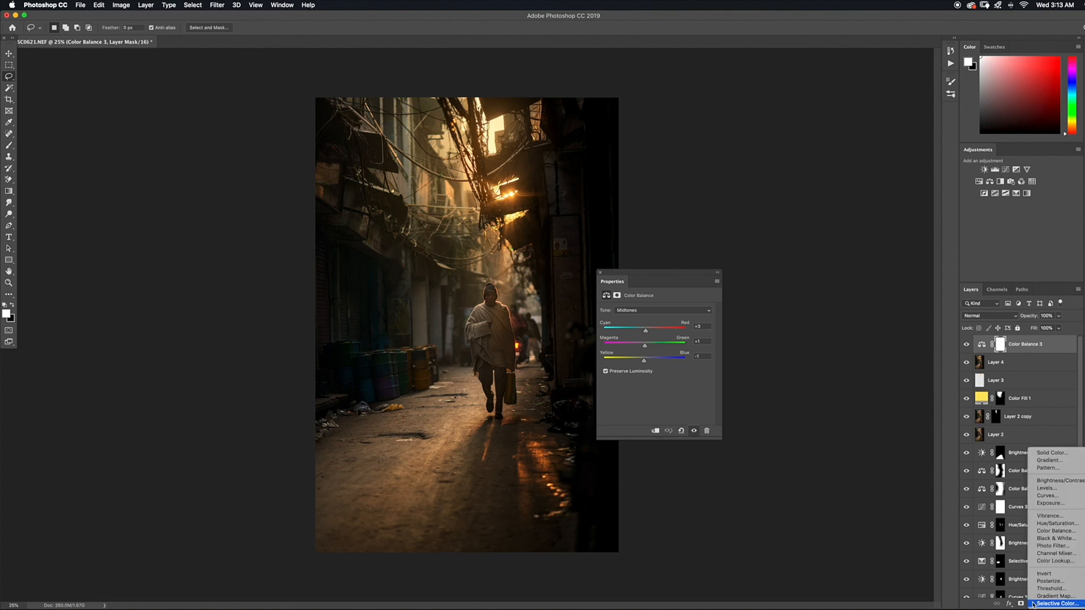
{"action": "left_click", "coordinate": [1045, 481]}
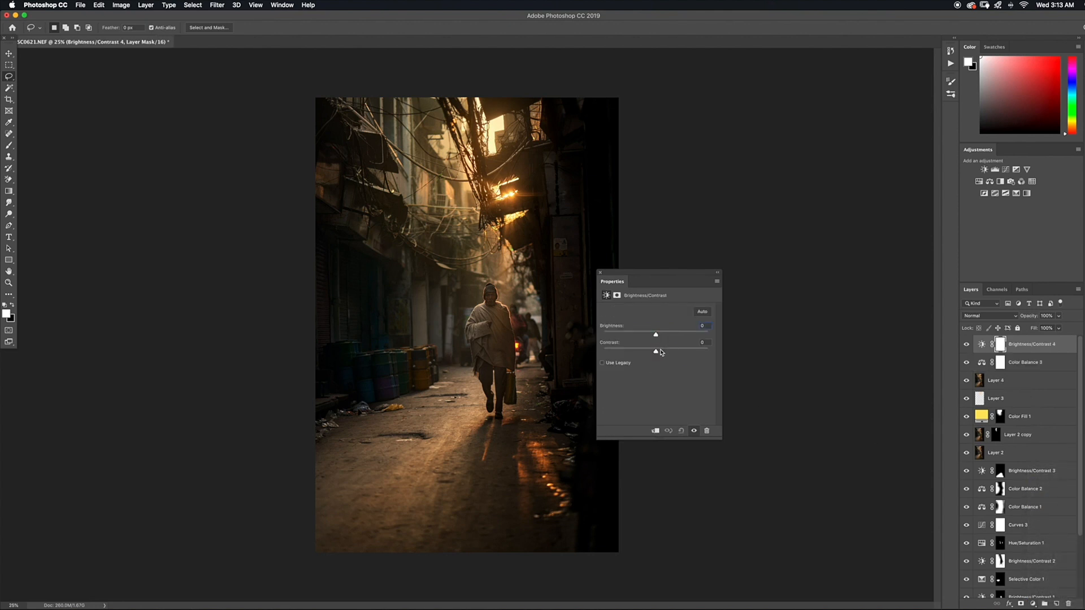
{"action": "key", "text": "super+z"}
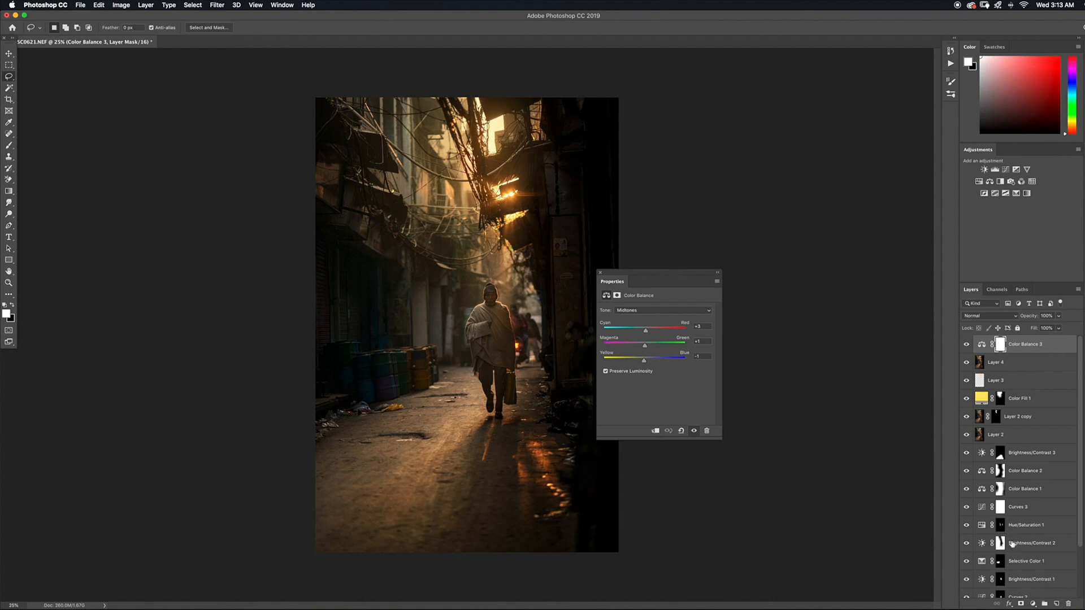
Add a Brightness/Contrast adjustment layer on top and slightly adjust its contrast and brightness
{"action": "left_click", "coordinate": [1033, 603]}
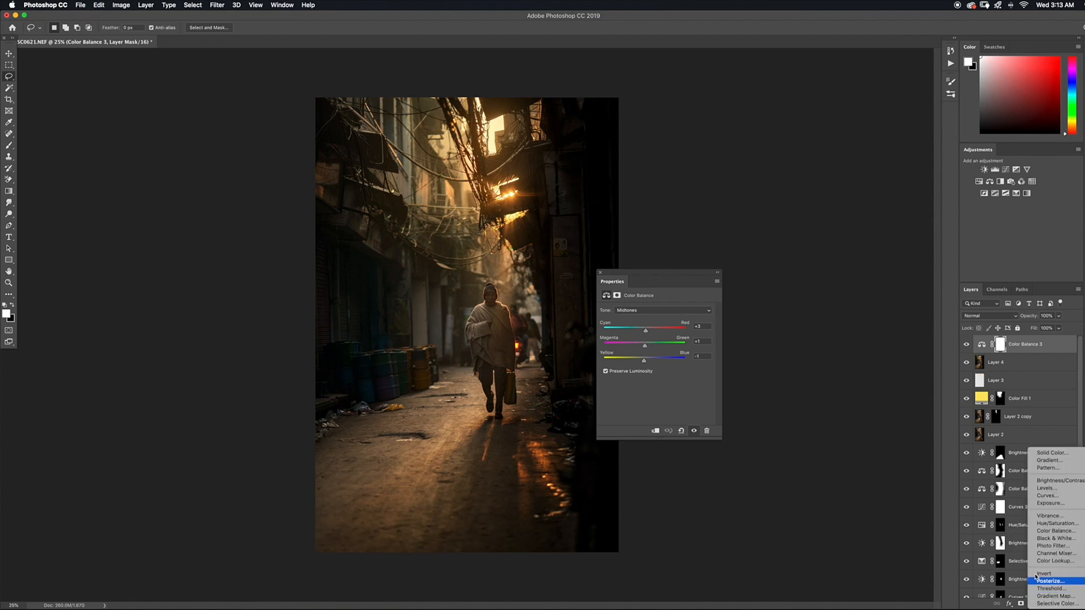
{"action": "left_click", "coordinate": [1045, 480]}
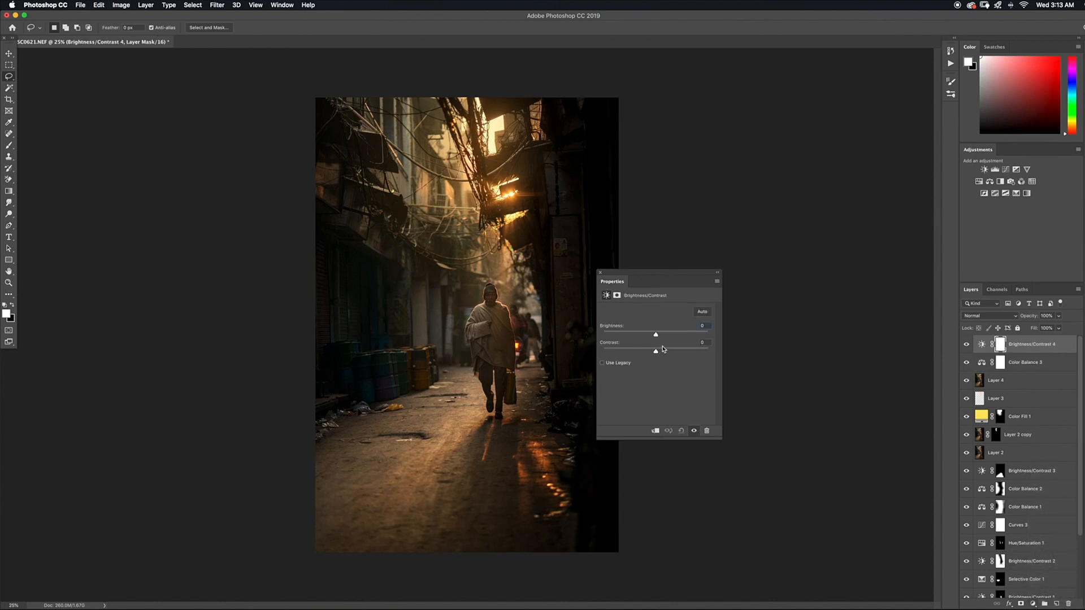
{"action": "left_click_drag", "start_coordinate": [658, 352], "coordinate": [657, 336]}
{"action": "left_click", "coordinate": [717, 273]}
Invert the new Brightness/Contrast layer's mask to black and paint white over the walking man's upper body
{"action": "key", "text": "super+i"}
{"action": "key", "text": "b"}
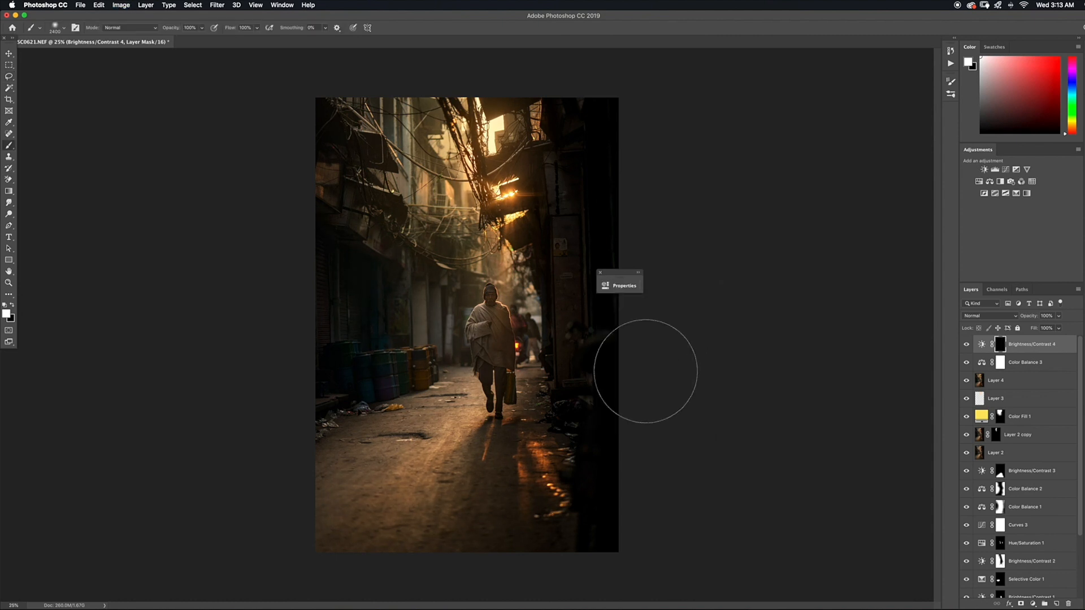
{"action": "left_click_drag", "start_coordinate": [489, 297], "coordinate": [483, 356]}
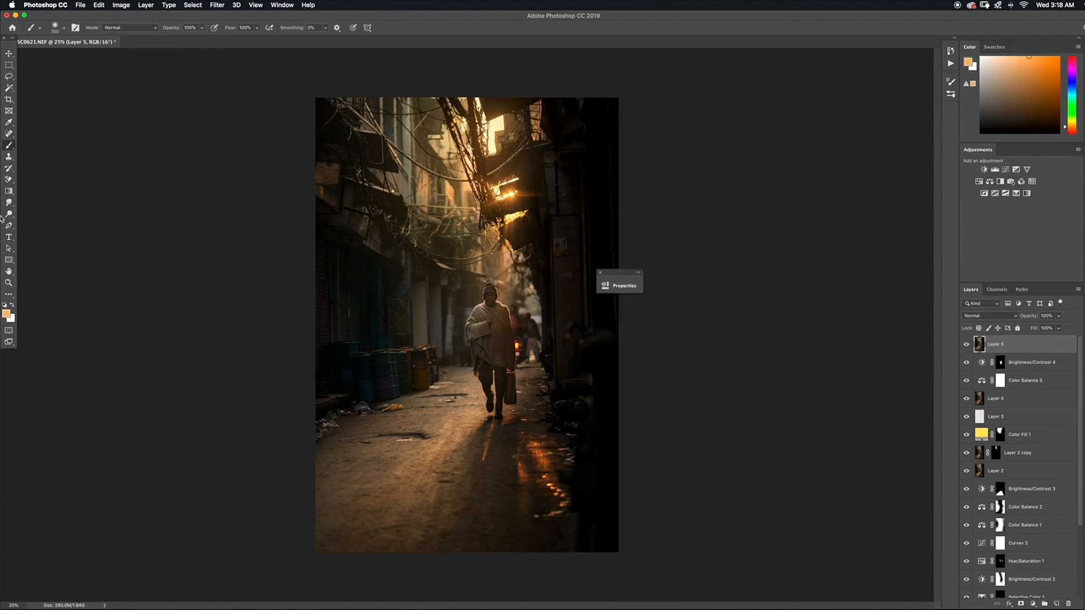
With the Dodge tool on Highlights at 10% exposure, brighten the light edges of the walking man's head and shawl on the merged top layer
{"action": "left_click_drag", "start_coordinate": [9, 216], "coordinate": [23, 213]}
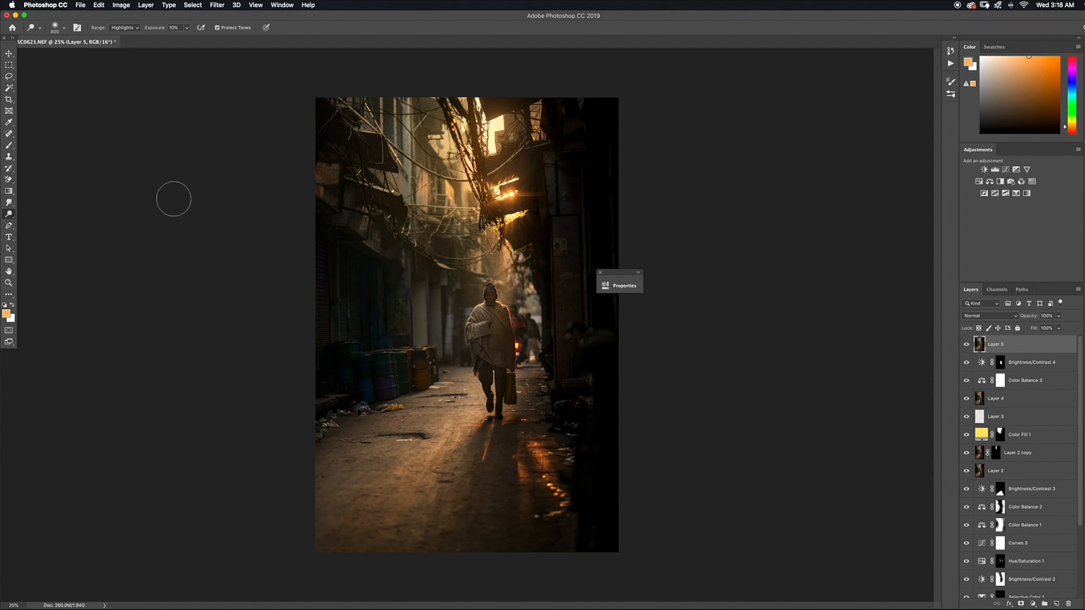
{"action": "left_click", "coordinate": [138, 30]}
{"action": "left_click", "coordinate": [138, 30]}
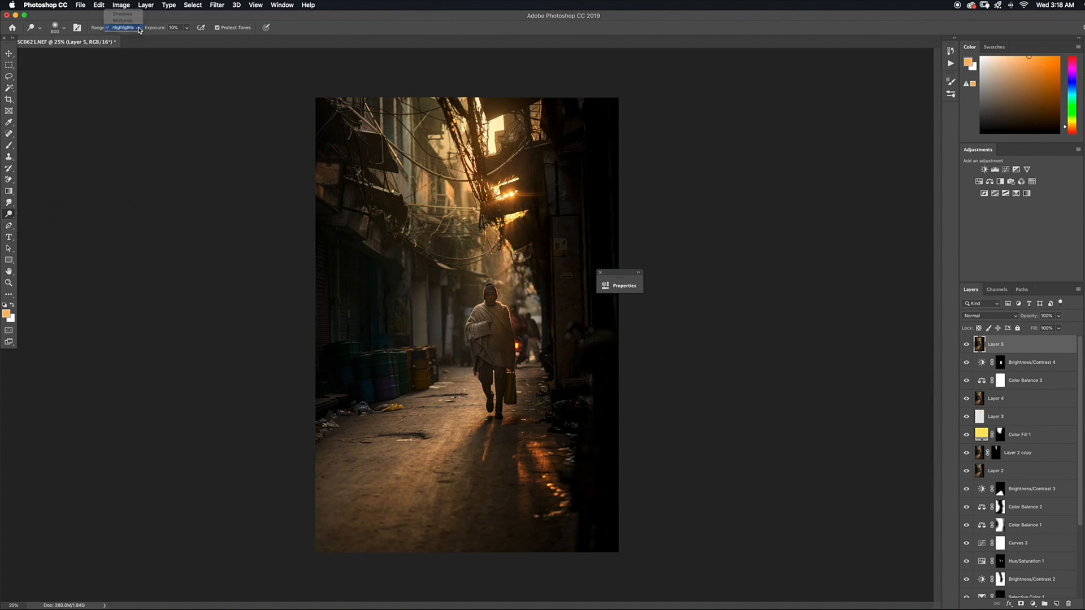
{"action": "left_click", "coordinate": [138, 30]}
{"action": "left_click", "coordinate": [137, 27]}
{"action": "left_click", "coordinate": [187, 29]}
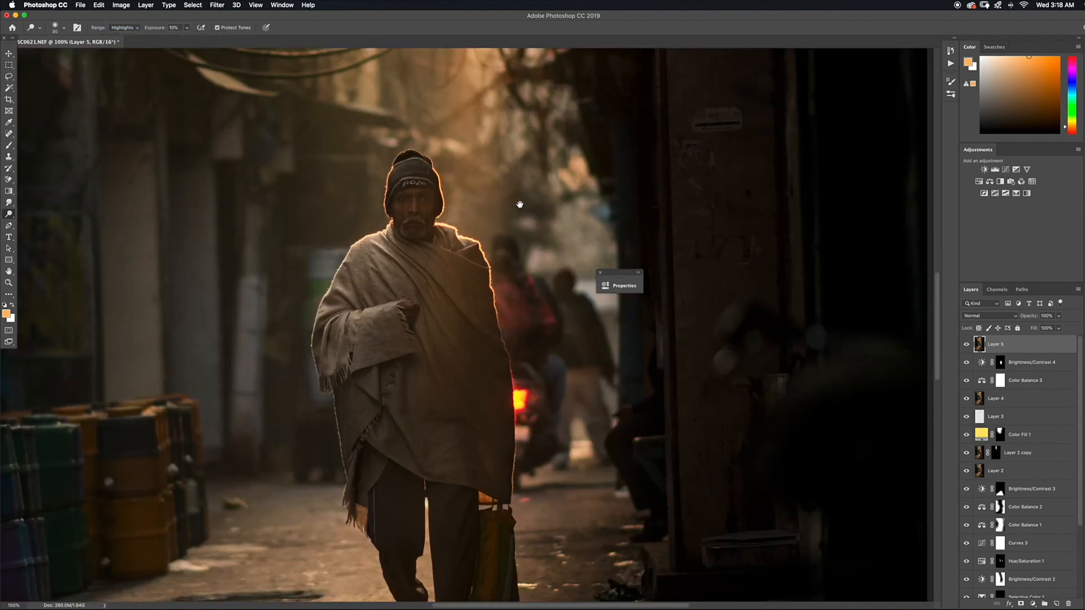
{"action": "scroll", "coordinate": [448, 210], "scroll_direction": "right", "scroll_amount": 1}
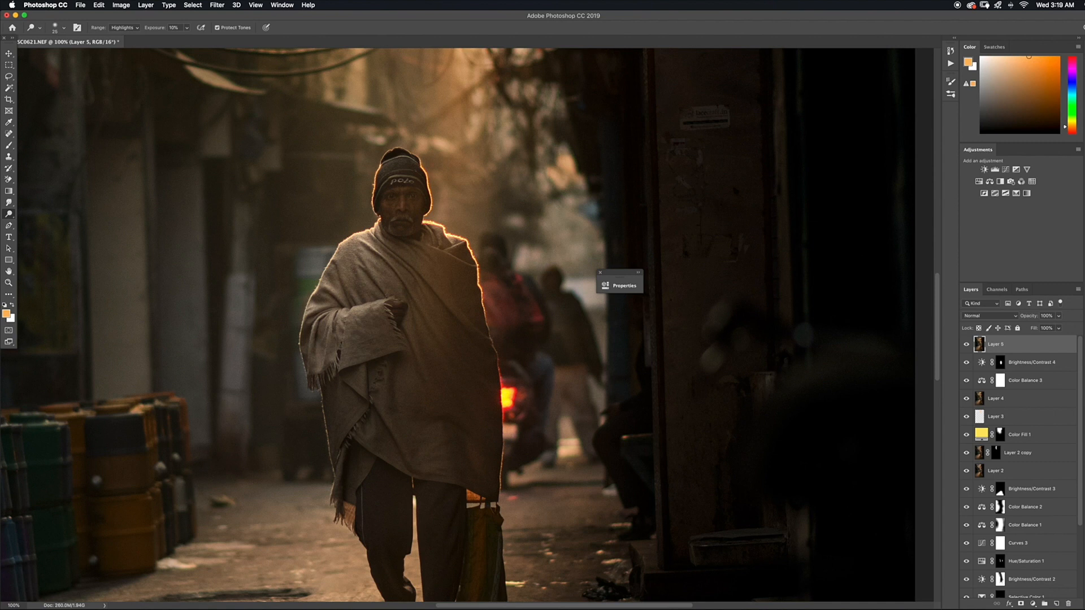
{"action": "left_click_drag", "start_coordinate": [431, 204], "coordinate": [430, 209]}
{"action": "left_click_drag", "start_coordinate": [340, 245], "coordinate": [299, 337]}
Compare the whole photo with and without the dodged Layer 5 by switching its visibility off and on
{"action": "key", "text": "super+minus"}
{"action": "key", "text": "super+minus"}
{"action": "key", "text": "super+minus"}
{"action": "left_click", "coordinate": [968, 346]}
{"action": "left_click", "coordinate": [966, 345]}
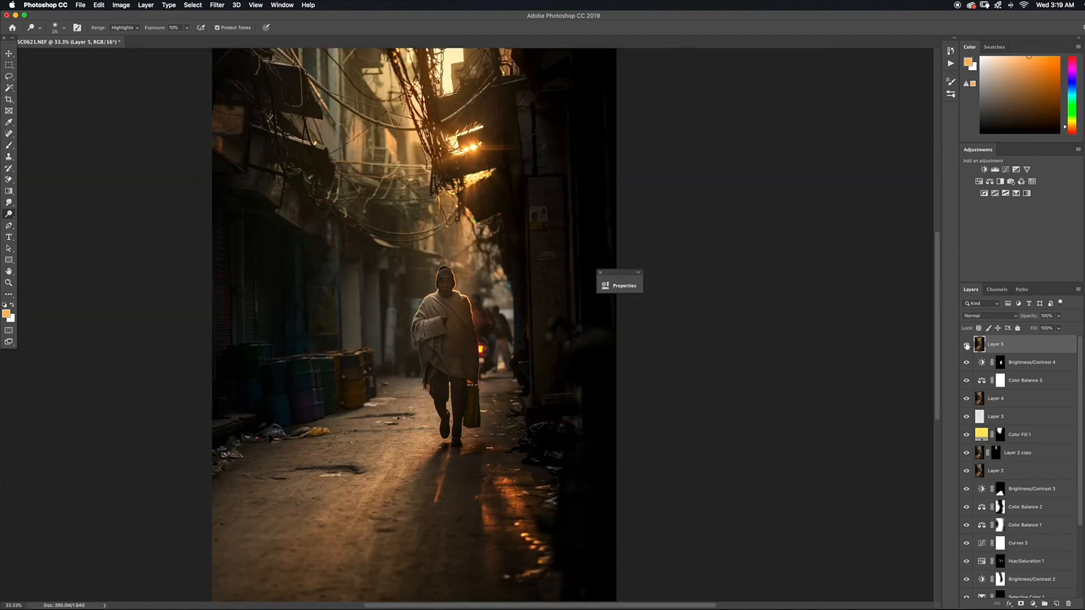
{"action": "left_click", "coordinate": [966, 345]}
{"action": "left_click", "coordinate": [967, 345]}
{"action": "left_click", "coordinate": [966, 345]}
{"action": "left_click", "coordinate": [966, 346]}
{"action": "key", "text": "super+minus"}
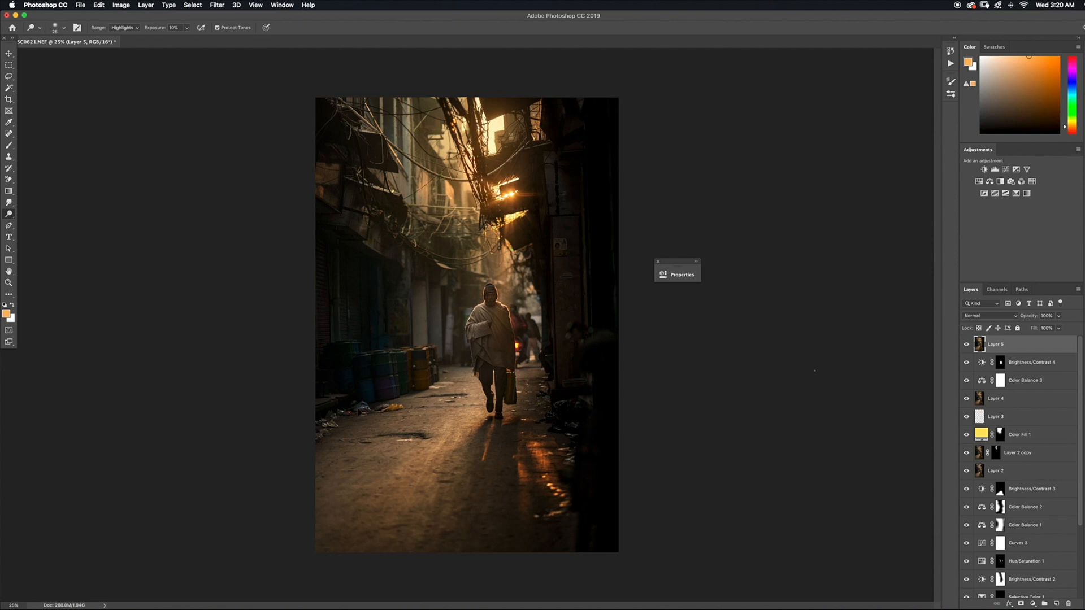
Add a Selective Color adjustment layer on top and, for the Blacks, set black to -3% and raise yellow slightly
{"action": "left_click", "coordinate": [1033, 603]}
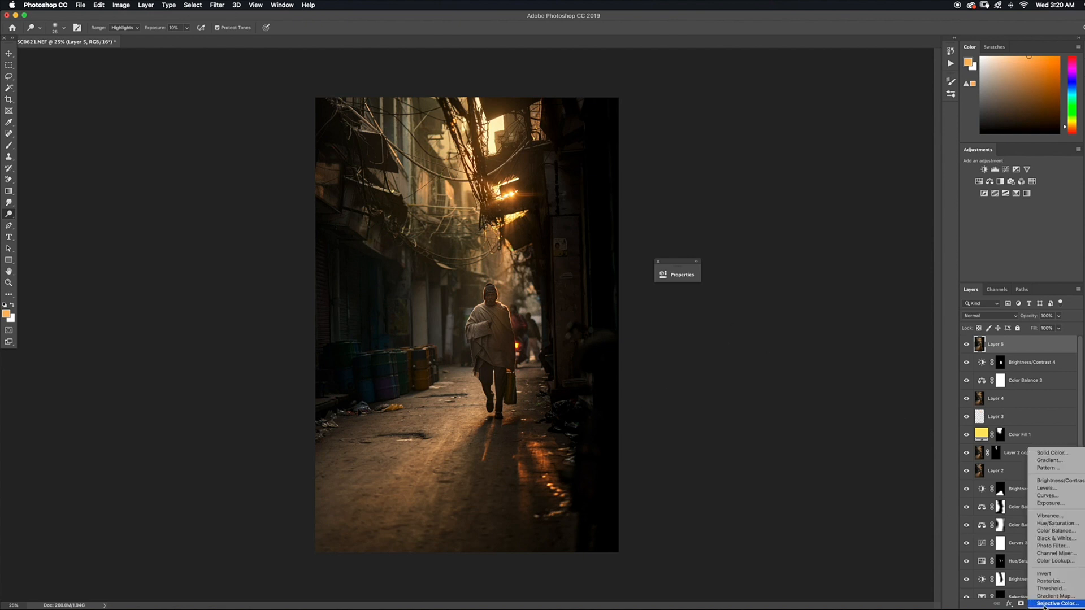
{"action": "left_click", "coordinate": [1040, 603]}
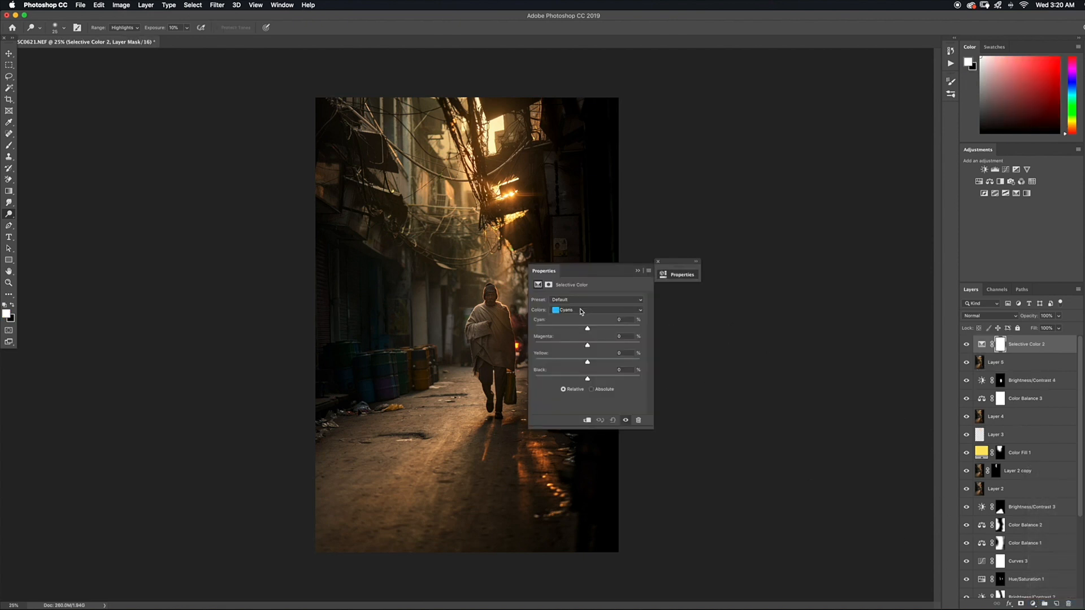
{"action": "left_click", "coordinate": [583, 311]}
{"action": "left_click", "coordinate": [587, 345]}
{"action": "left_click_drag", "start_coordinate": [571, 271], "coordinate": [671, 270]}
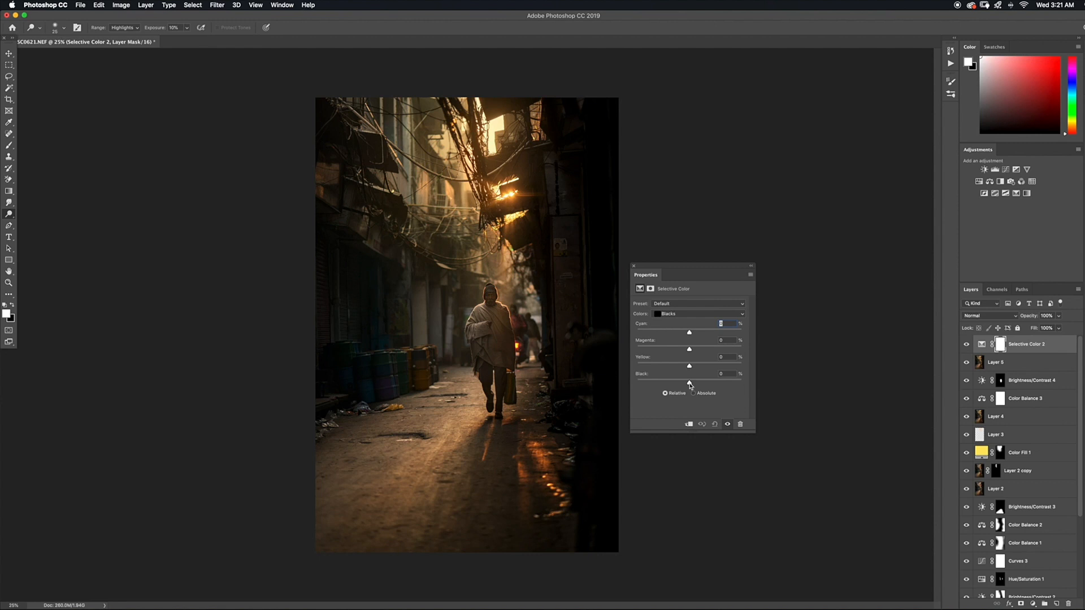
{"action": "left_click_drag", "start_coordinate": [689, 384], "coordinate": [688, 384]}
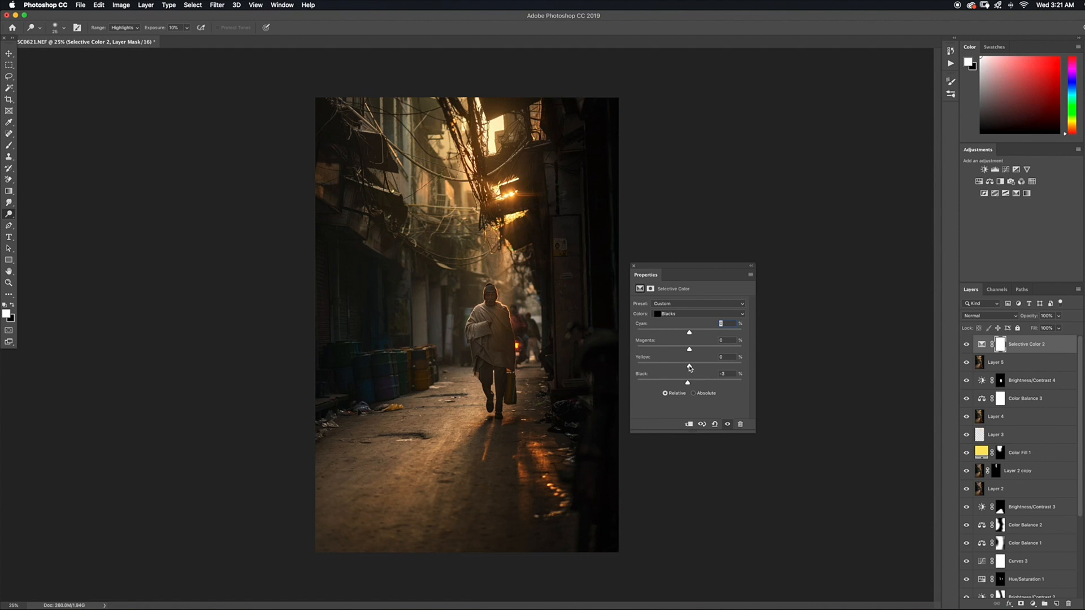
{"action": "left_click_drag", "start_coordinate": [689, 368], "coordinate": [691, 368]}
{"action": "left_click_drag", "start_coordinate": [690, 368], "coordinate": [693, 367]}
{"action": "left_click", "coordinate": [751, 267]}
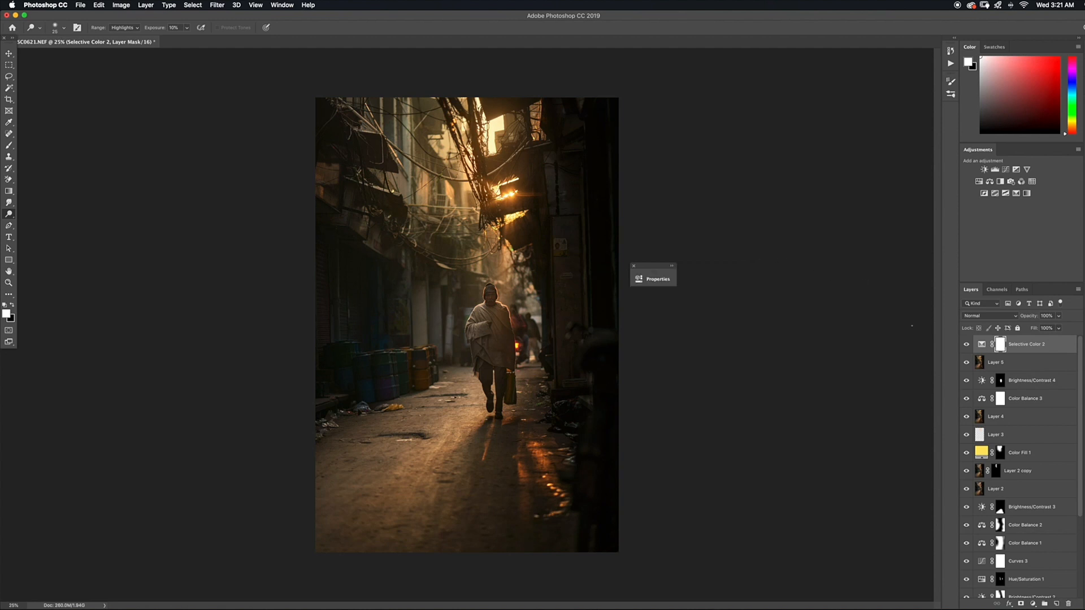
Reduce the Selective Color layer's opacity to 59% and compare the photo with and without it
{"action": "left_click", "coordinate": [967, 345]}
{"action": "left_click", "coordinate": [968, 345]}
{"action": "left_click", "coordinate": [1058, 318]}
{"action": "left_click_drag", "start_coordinate": [1058, 328], "coordinate": [1039, 352]}
{"action": "left_click", "coordinate": [981, 344]}
{"action": "left_click", "coordinate": [965, 345]}
{"action": "left_click", "coordinate": [965, 346]}
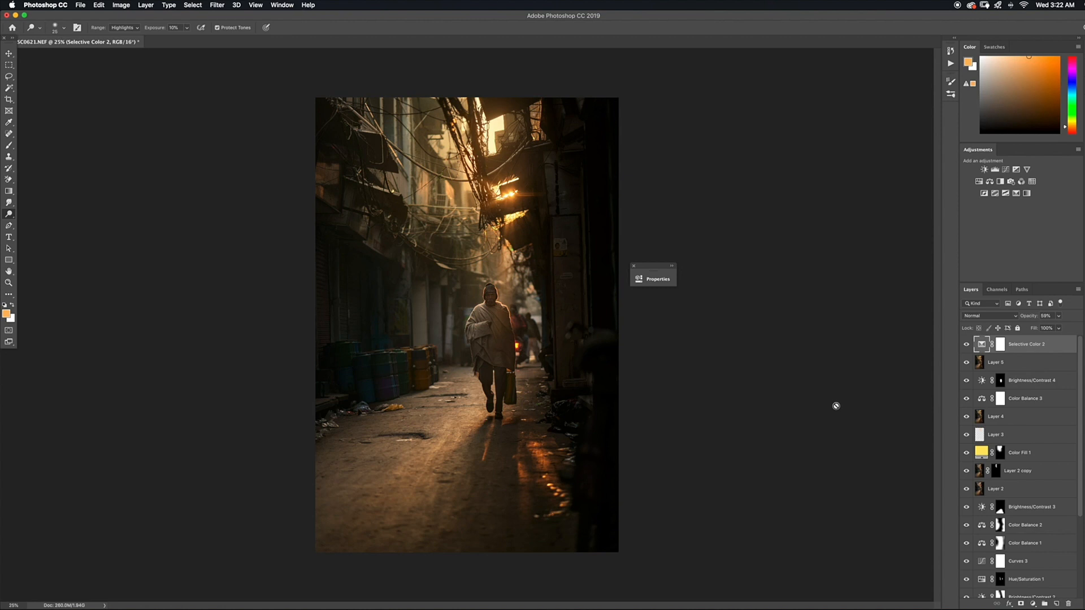
Add a second Selective Color adjustment layer on top, try less cyan in the Reds, undo that change and raise their yellow
{"action": "left_click", "coordinate": [1033, 604]}
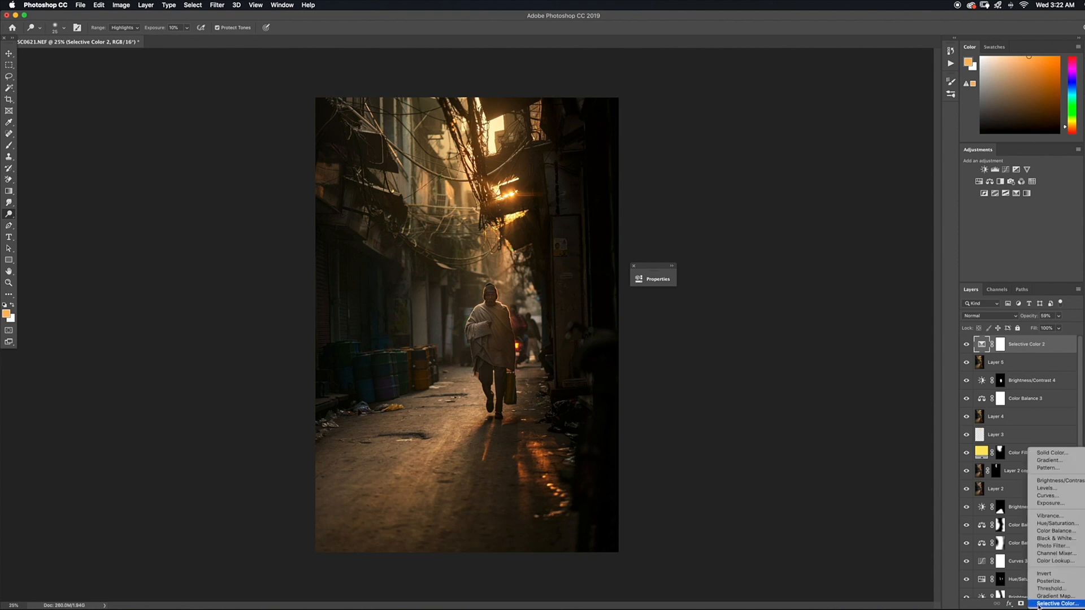
{"action": "left_click", "coordinate": [864, 507]}
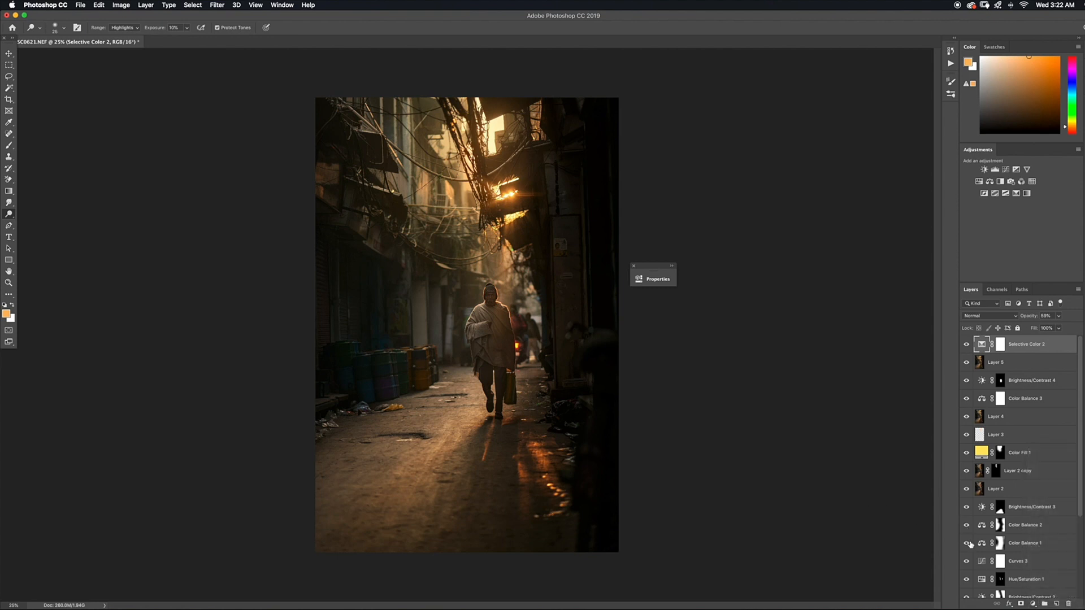
{"action": "left_click", "coordinate": [1037, 605]}
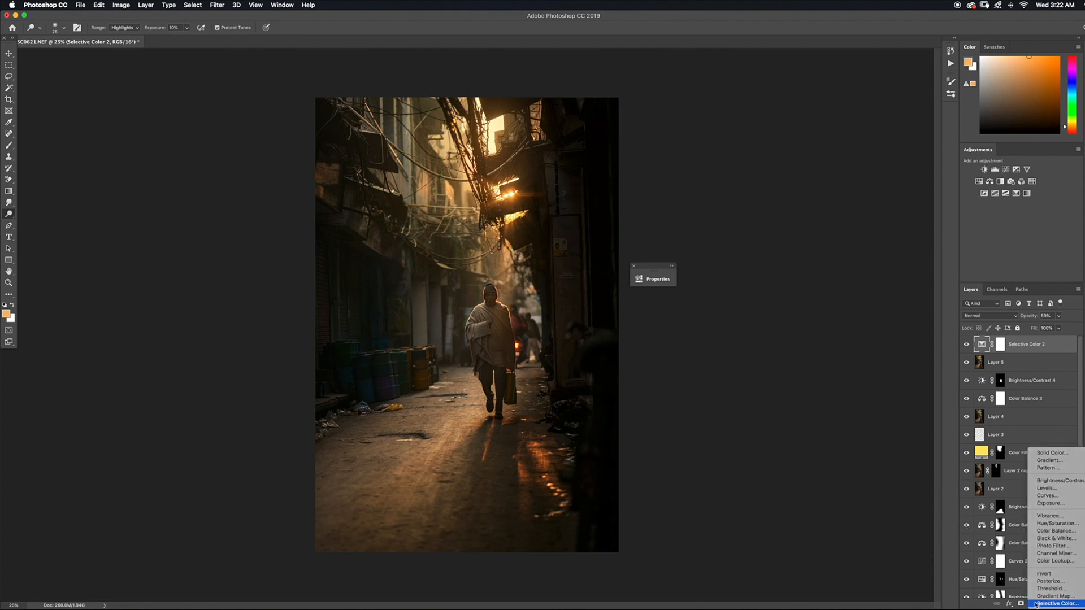
{"action": "left_click", "coordinate": [1048, 593]}
{"action": "left_click", "coordinate": [544, 314]}
{"action": "left_click", "coordinate": [568, 261]}
{"action": "left_click_drag", "start_coordinate": [587, 279], "coordinate": [694, 292]}
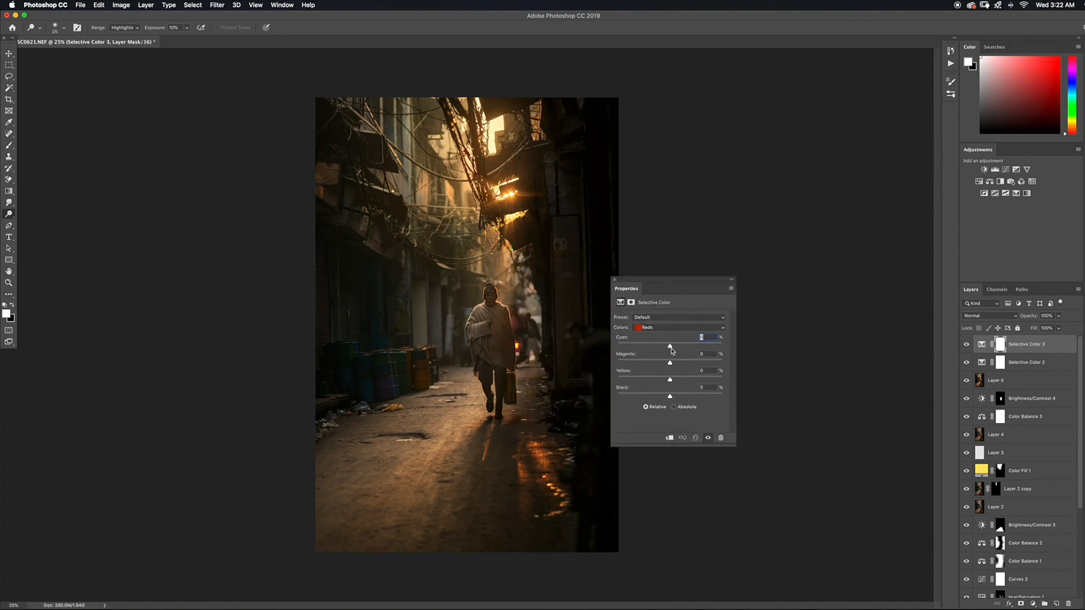
{"action": "left_click_drag", "start_coordinate": [670, 347], "coordinate": [658, 349]}
{"action": "left_click_drag", "start_coordinate": [658, 349], "coordinate": [655, 349]}
{"action": "key", "text": "super+z"}
{"action": "left_click_drag", "start_coordinate": [671, 380], "coordinate": [679, 381]}
{"action": "left_click", "coordinate": [730, 281]}
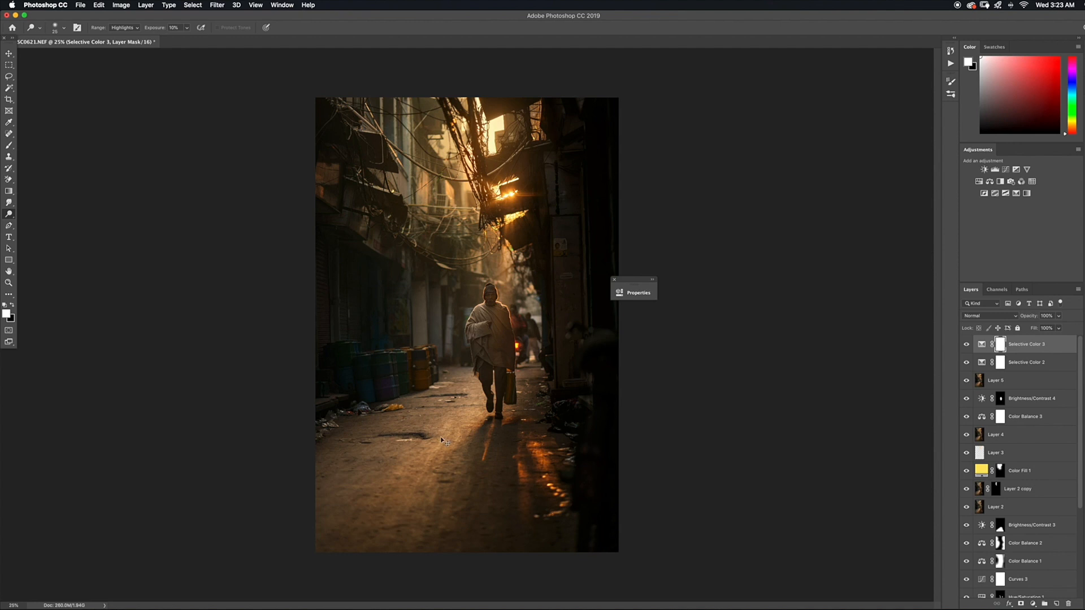
Invert the second Selective Color layer's mask to black and paint white with a much larger brush over the man and the central street
{"action": "key", "text": "super+i"}
{"action": "key", "text": "b"}
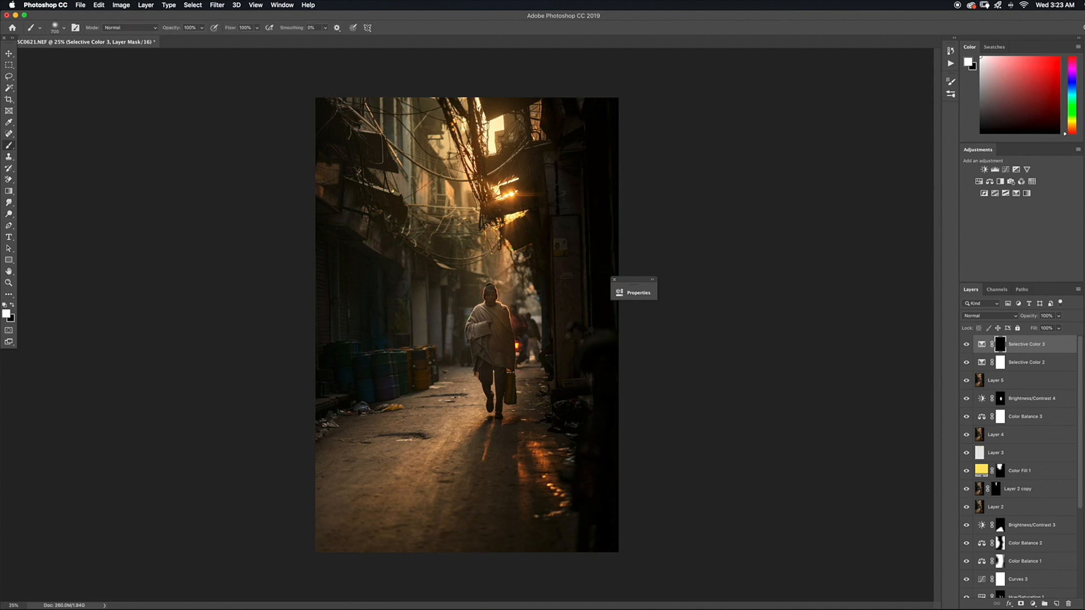
{"action": "key", "text": "bracketright"}
{"action": "key", "text": "bracketright"}
{"action": "key", "text": "bracketright"}
{"action": "key", "text": "bracketright"}
{"action": "key", "text": "bracketright"}
{"action": "key", "text": "bracketright"}
{"action": "key", "text": "bracketright"}
{"action": "key", "text": "bracketright"}
{"action": "key", "text": "bracketright"}
{"action": "key", "text": "bracketright"}
{"action": "key", "text": "bracketright"}
{"action": "key", "text": "bracketright"}
{"action": "key", "text": "bracketright"}
{"action": "key", "text": "bracketright"}
{"action": "key", "text": "bracketright"}
{"action": "key", "text": "bracketright"}
{"action": "key", "text": "bracketright"}
{"action": "key", "text": "bracketright"}
{"action": "key", "text": "bracketright"}
{"action": "key", "text": "bracketright"}
{"action": "key", "text": "bracketright"}
{"action": "mouse_move", "coordinate": [481, 302]}
{"action": "left_mouse_down"}
{"action": "mouse_move", "coordinate": [492, 362]}
{"action": "mouse_move", "coordinate": [531, 387]}
{"action": "mouse_move", "coordinate": [520, 365]}
{"action": "mouse_move", "coordinate": [487, 405]}
{"action": "left_mouse_up"}
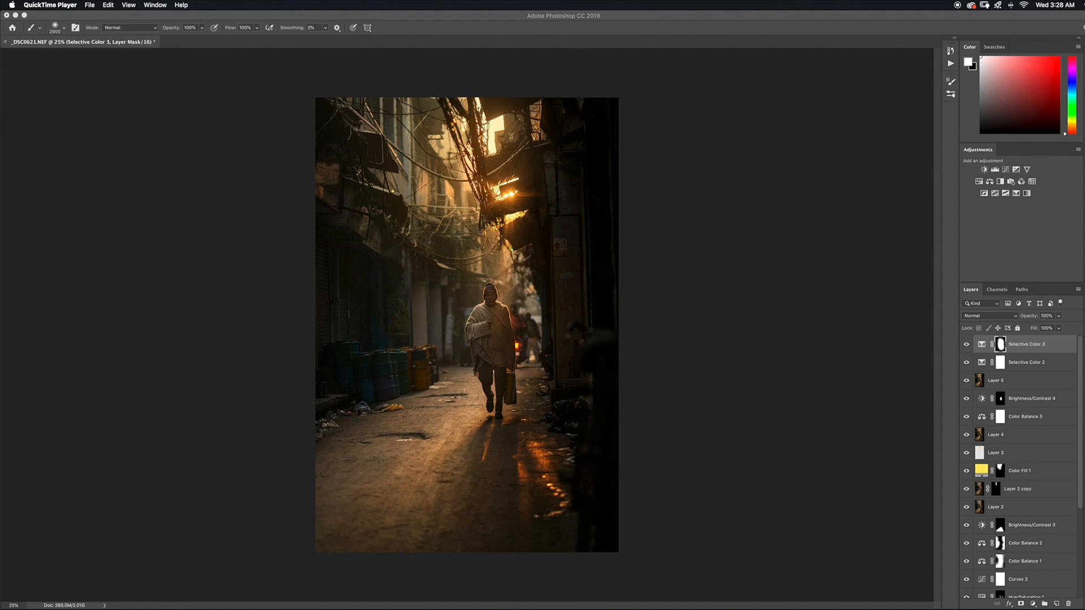
Compare the original opened photo with the finished edit through the history, returning to the latest brush state
{"action": "left_click", "coordinate": [952, 52]}
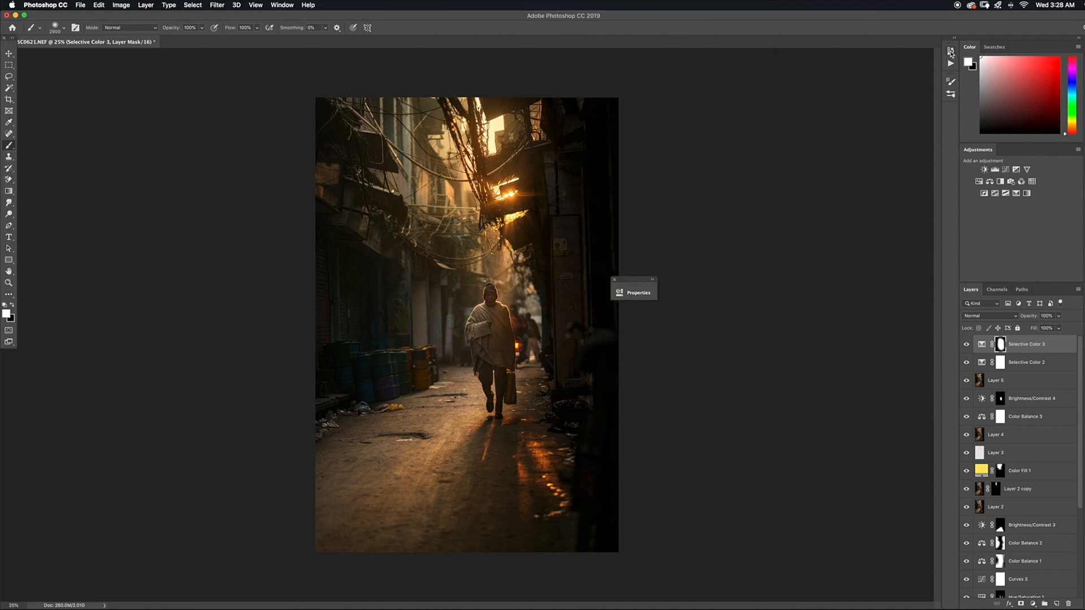
{"action": "left_click", "coordinate": [950, 52]}
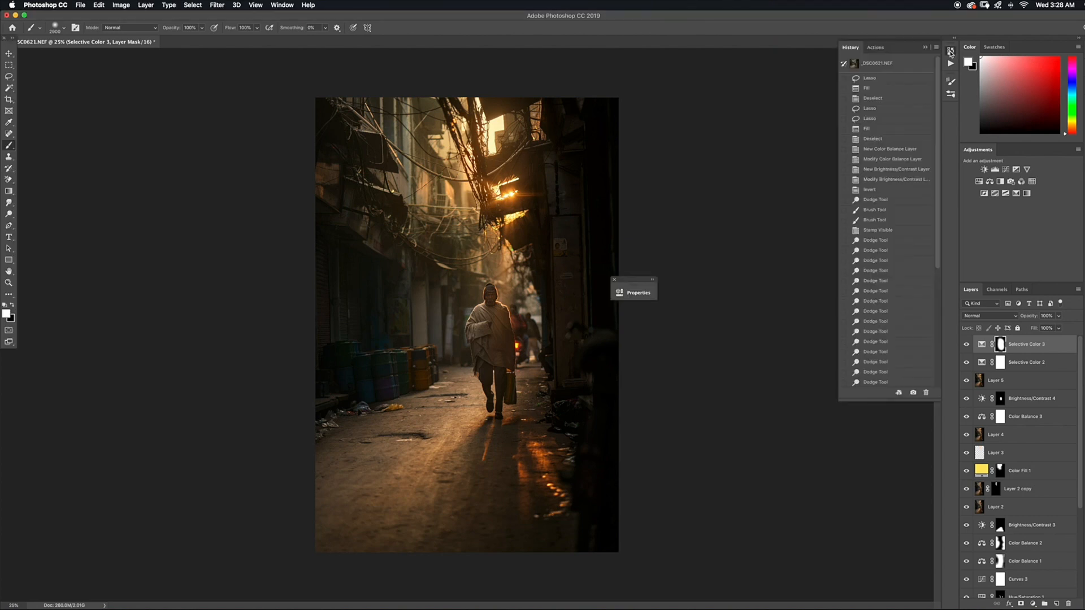
{"action": "left_click", "coordinate": [903, 66]}
{"action": "scroll", "coordinate": [898, 226], "scroll_direction": "down", "scroll_amount": 10}
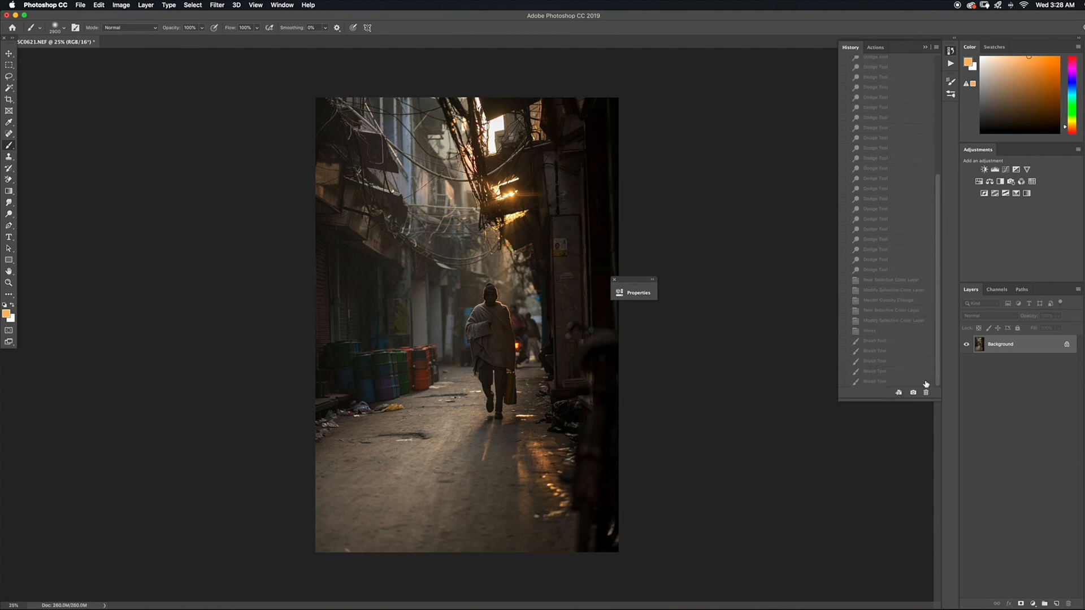
{"action": "left_click", "coordinate": [889, 383]}
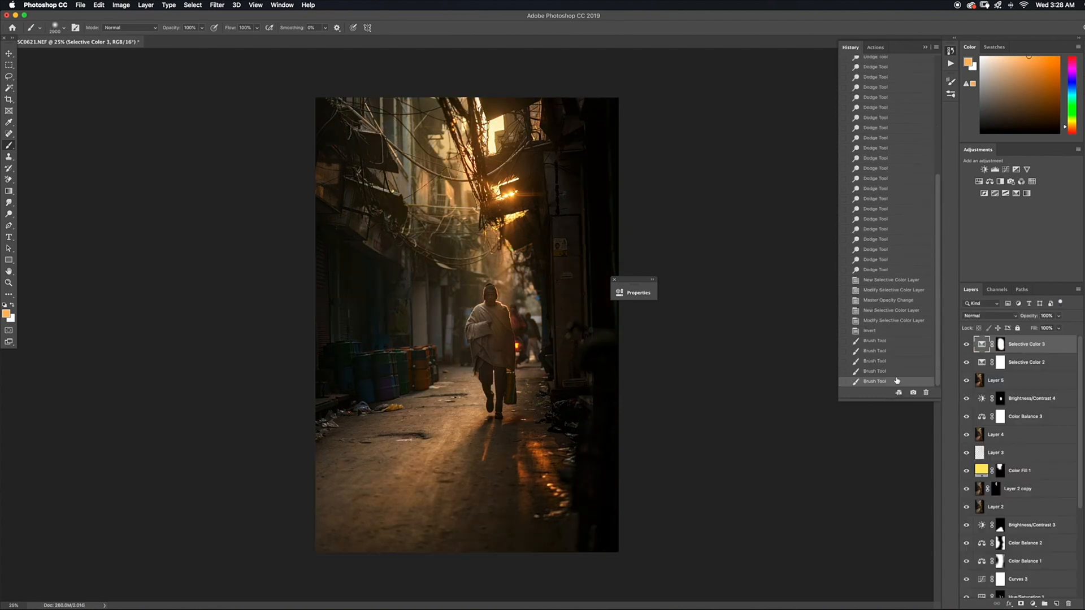